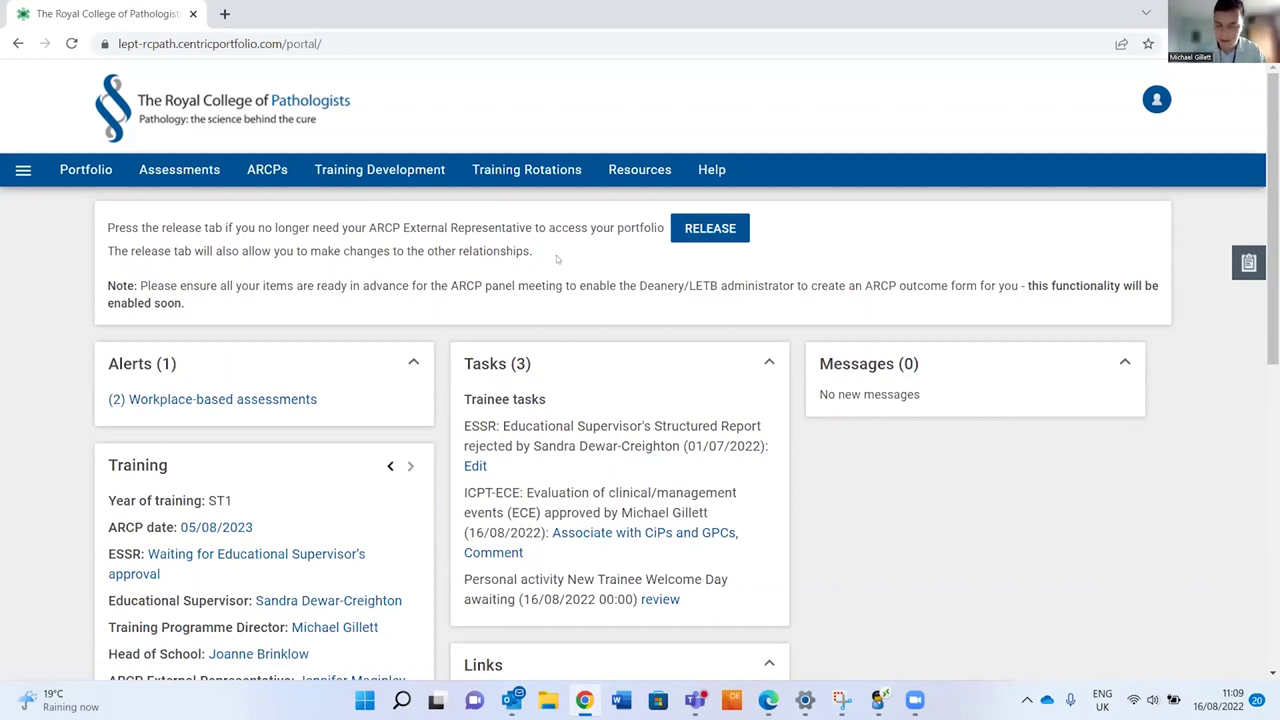
- Open the release dialog, review the relationships assigned to each supervisory role, and close it without saving
left_click(310, 178)
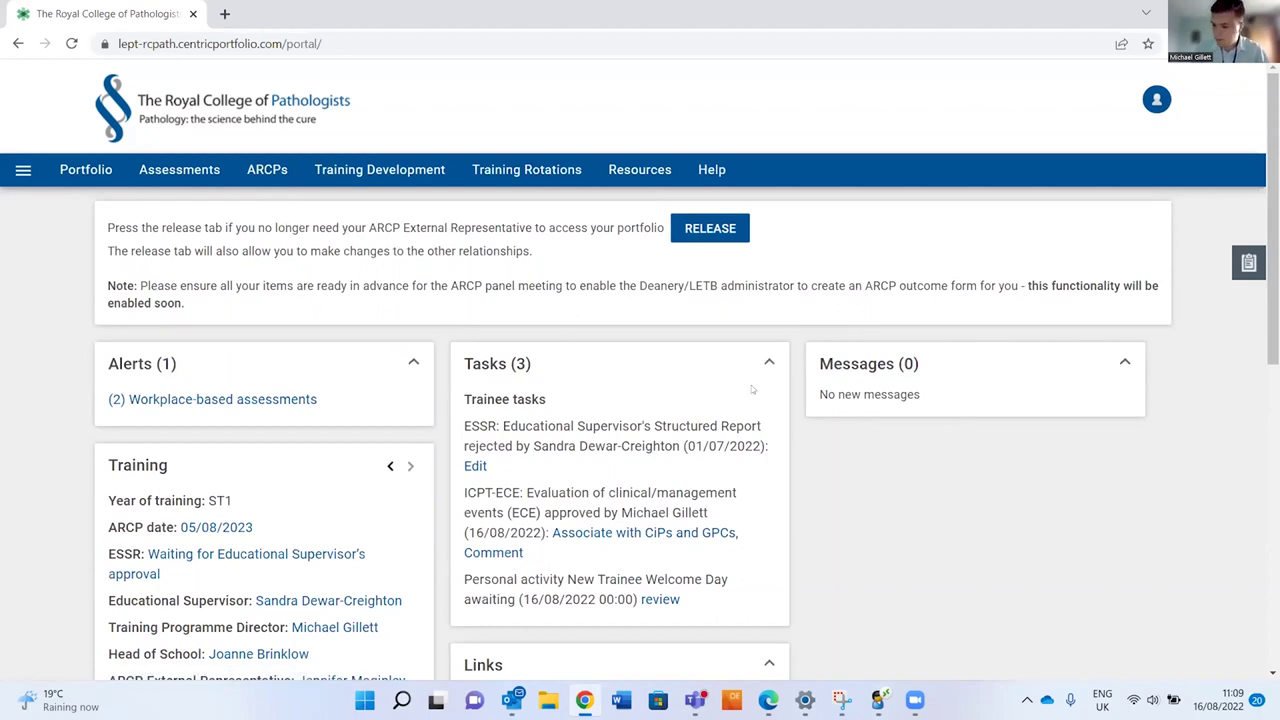
scroll(750, 195, "down", 1)
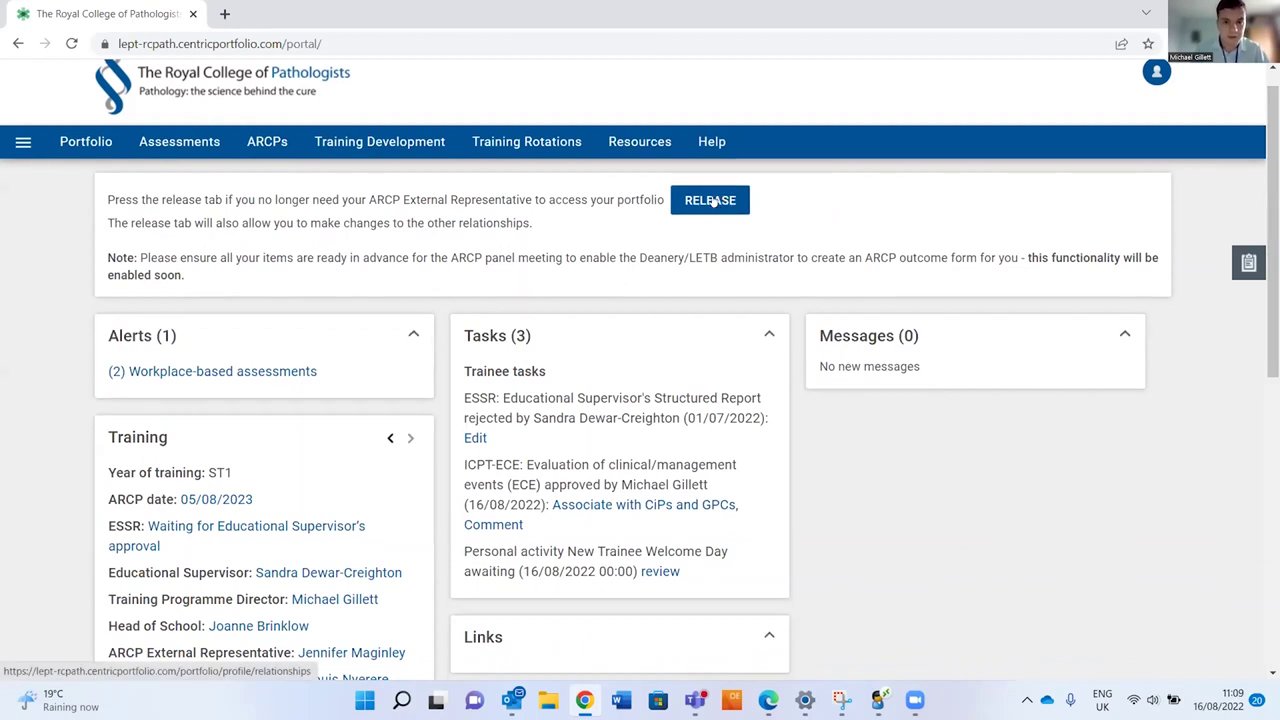
left_click(370, 575)
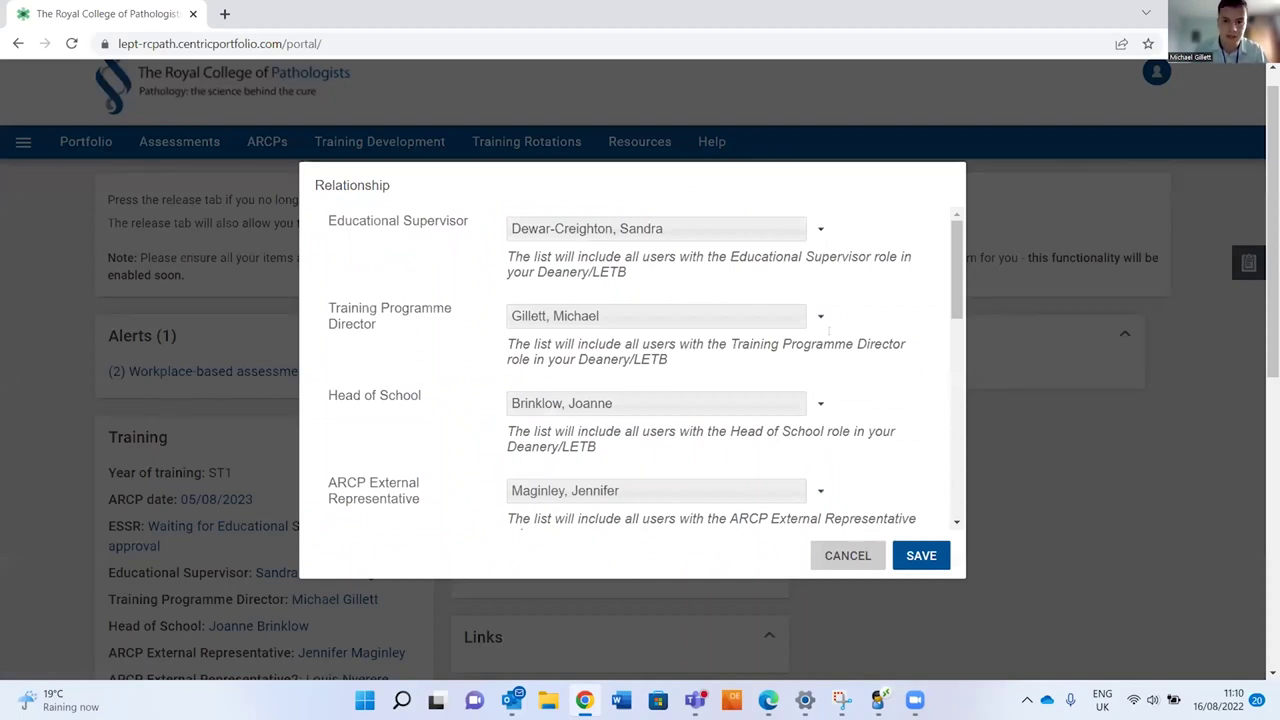
left_click(848, 554)
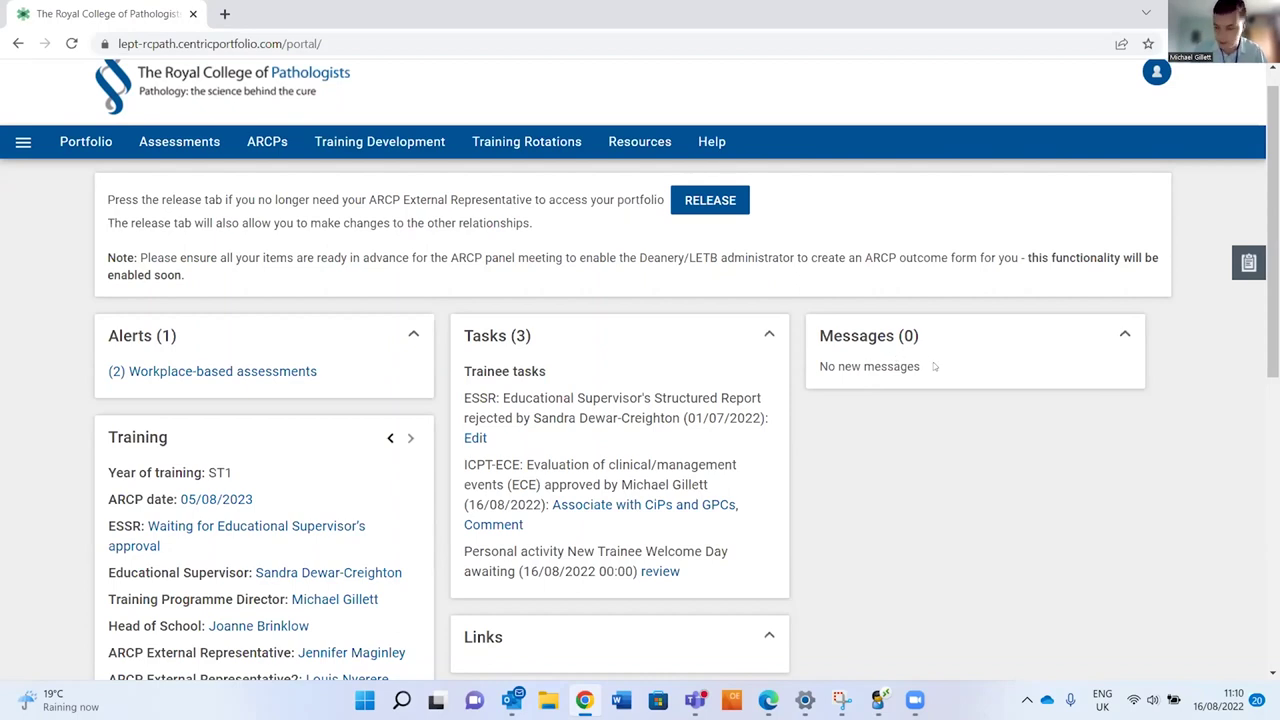
- Review the Training section of the home page, including the ARCP details, assigned roles and workplace-based assessment progress bars
scroll(1272, 230, "down", 3)
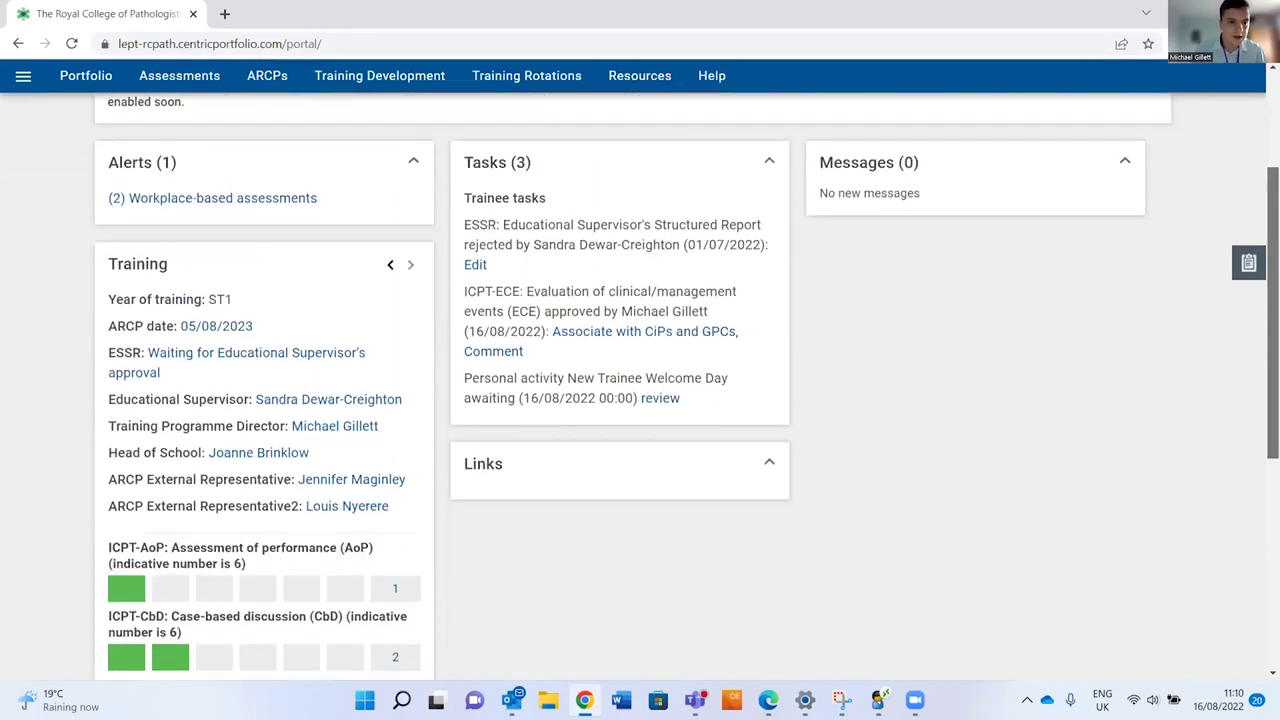
scroll(1272, 230, "down", 1)
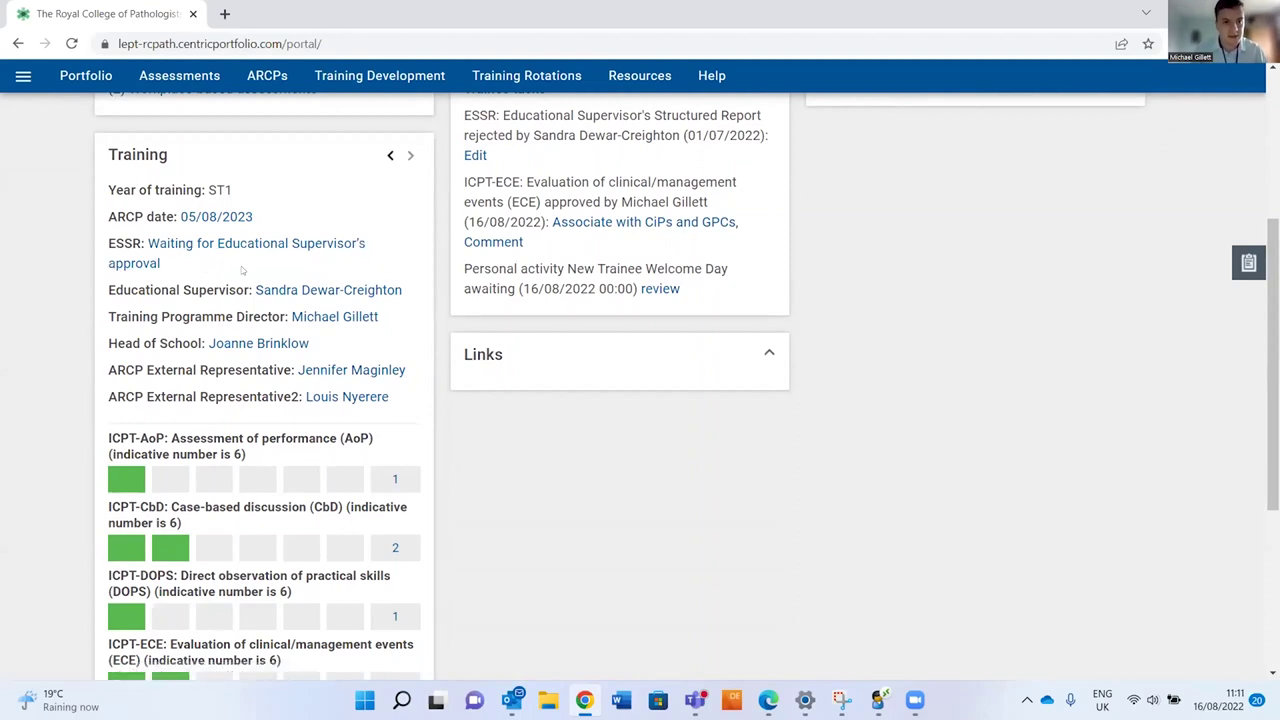
triple_click(424, 392)
left_click(424, 380)
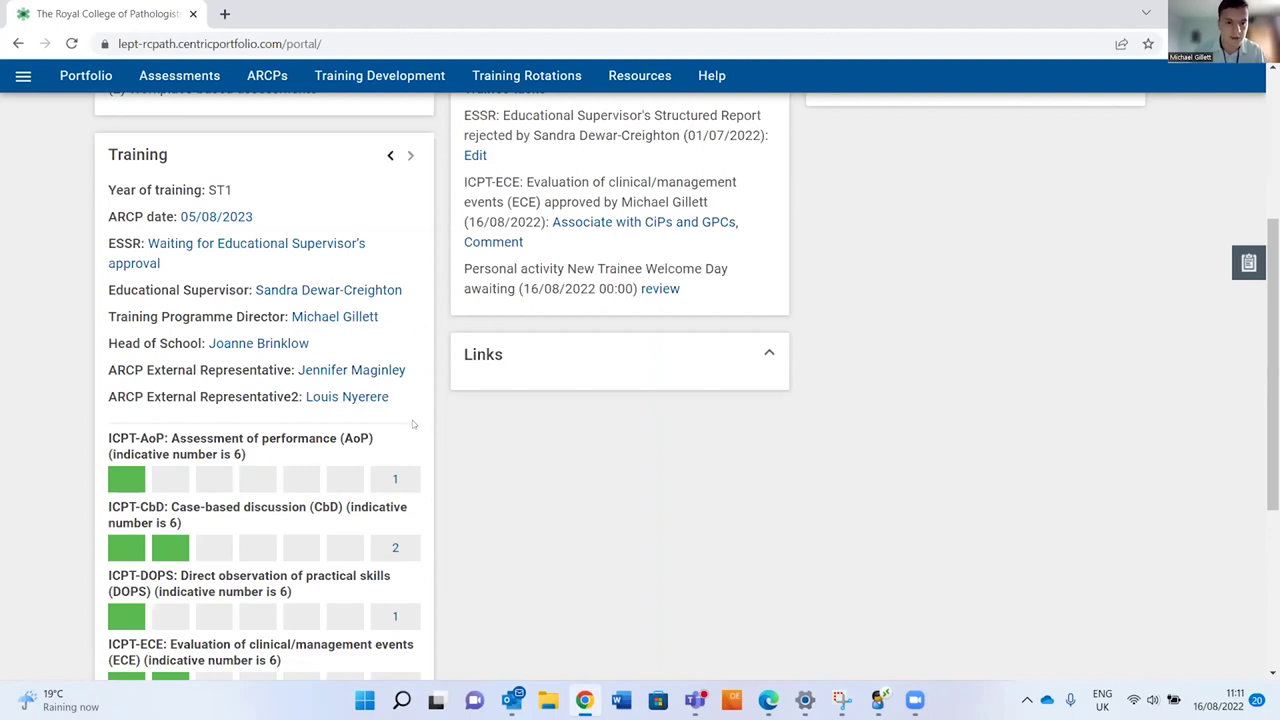
left_click_drag(1273, 380, 1273, 440)
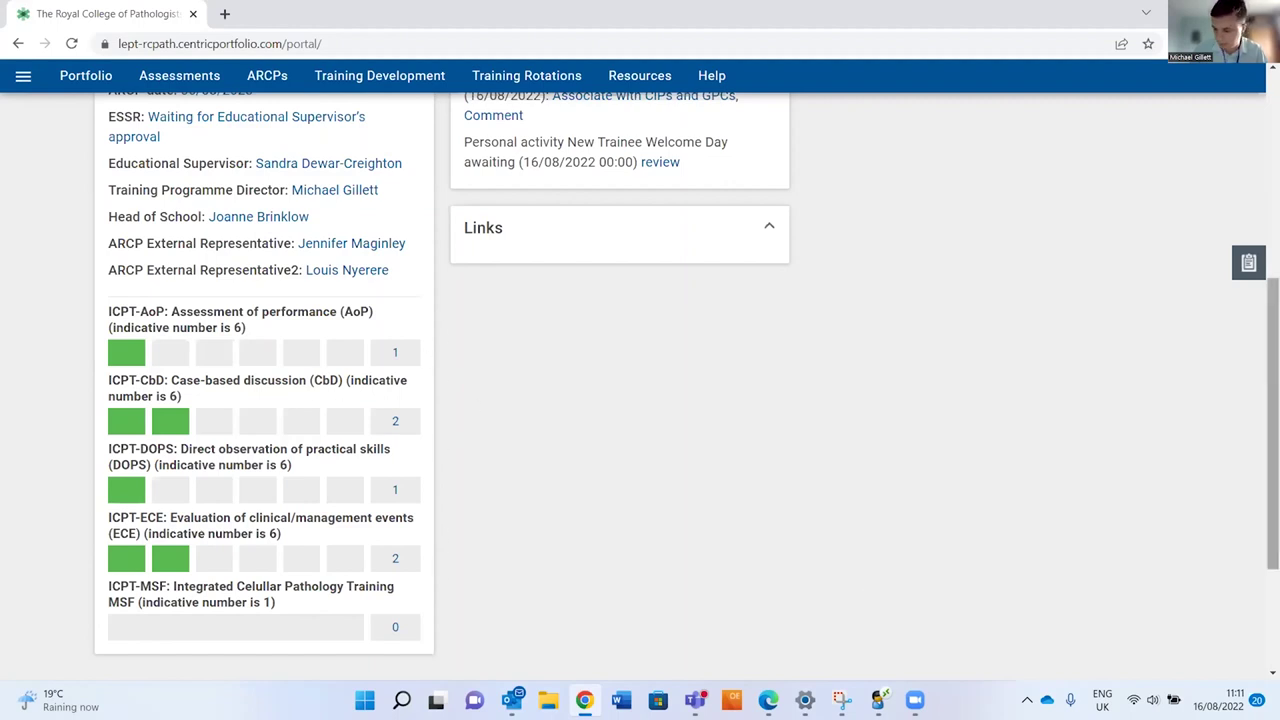
scroll(1272, 420, "up", 2)
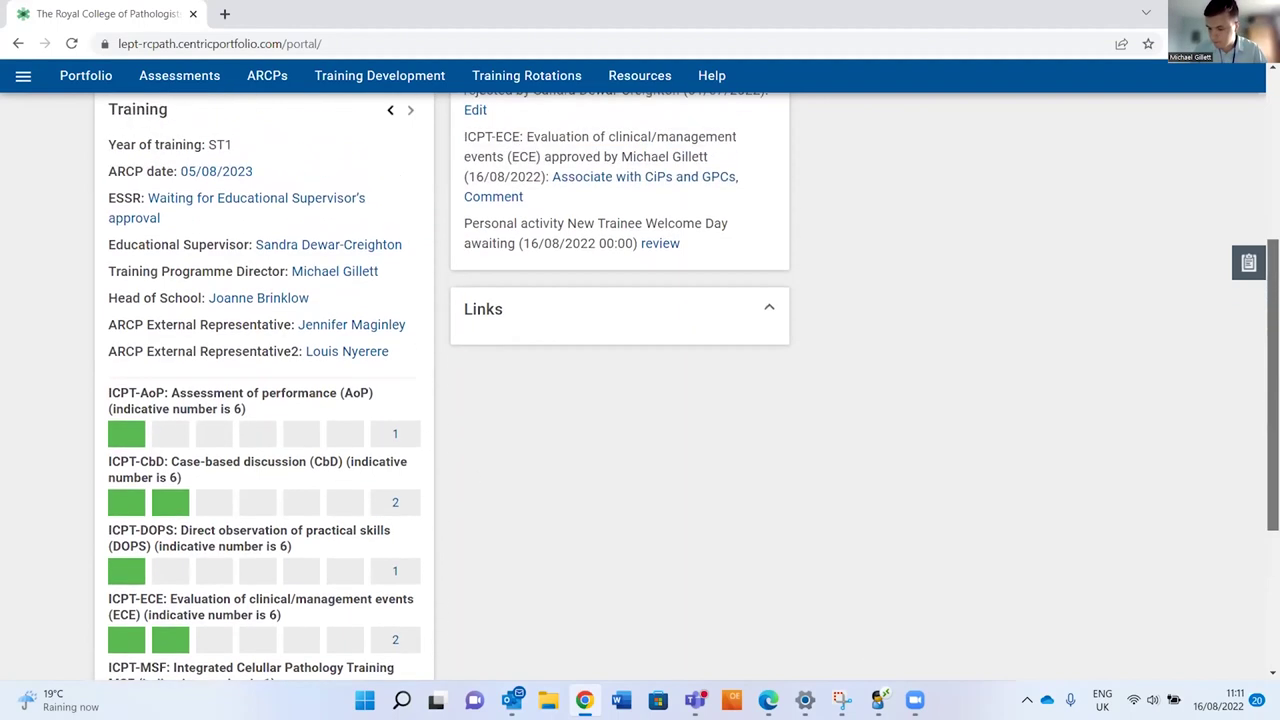
scroll(534, 307, "up", 2)
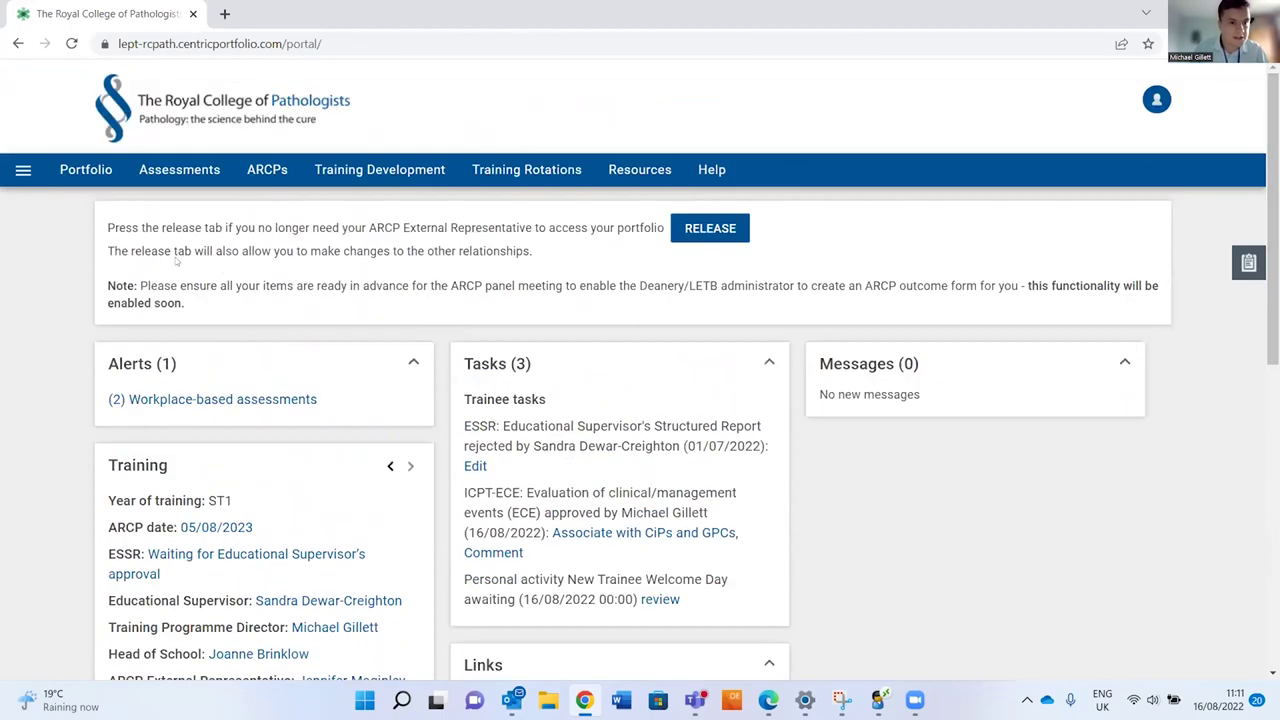
- Open the trainee's profile and review the user details and the portfolio user details
left_click(23, 171)
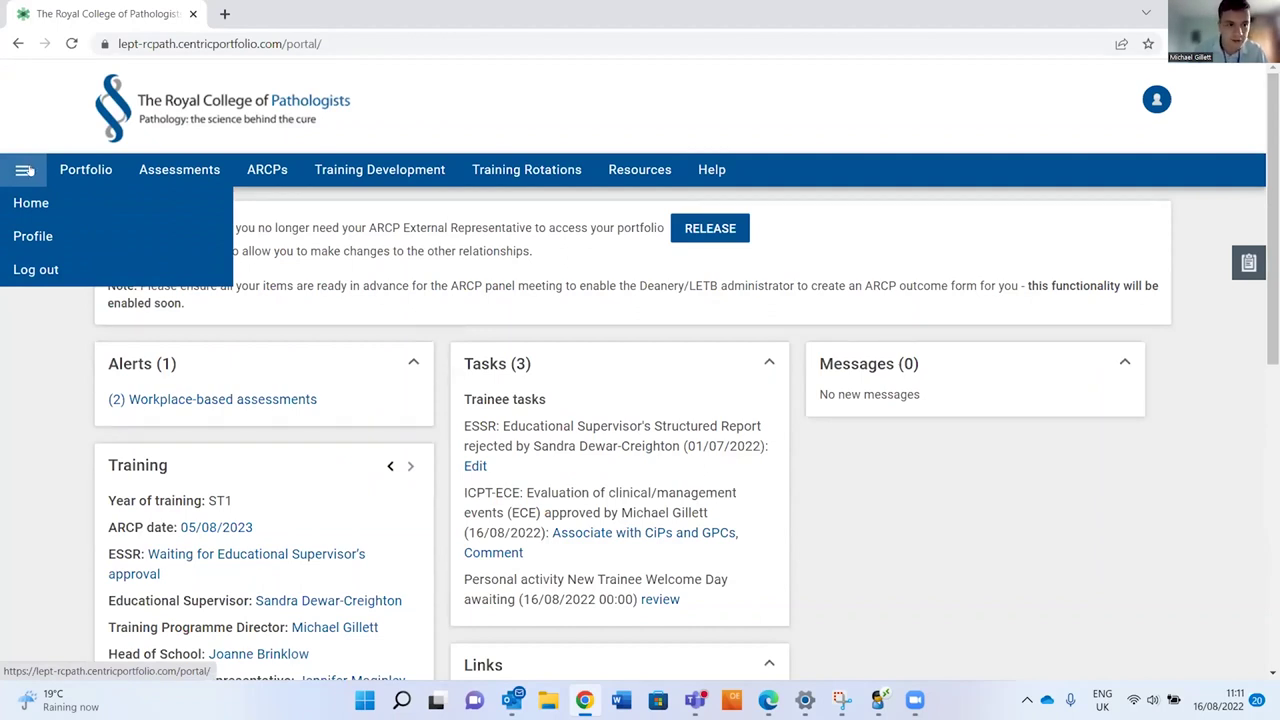
left_click(72, 240)
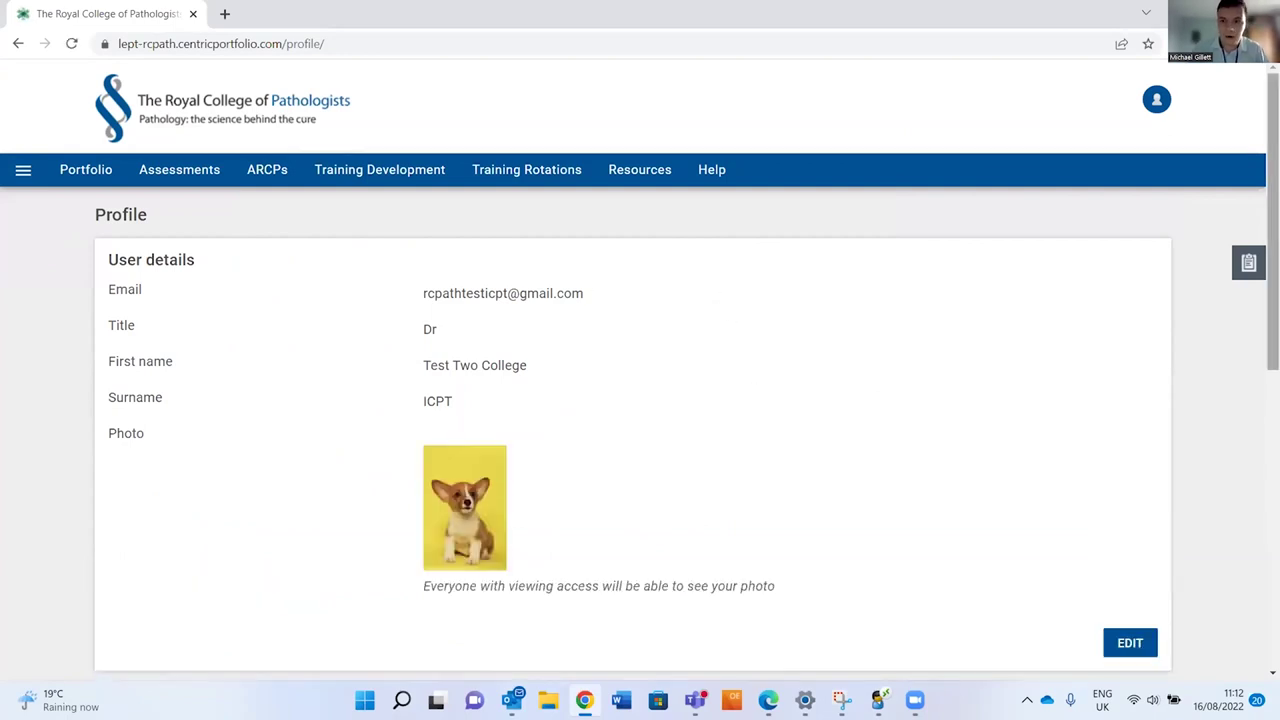
scroll(640, 369, "down", 1)
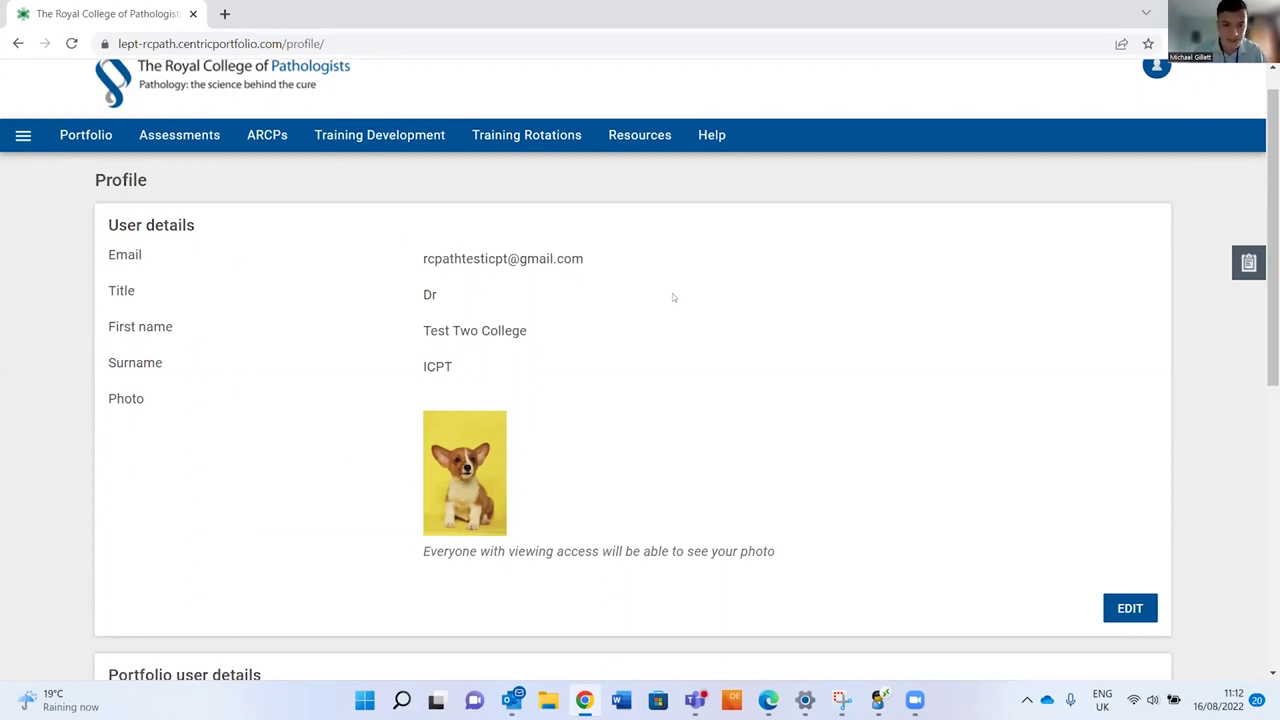
scroll(597, 259, "down", 1)
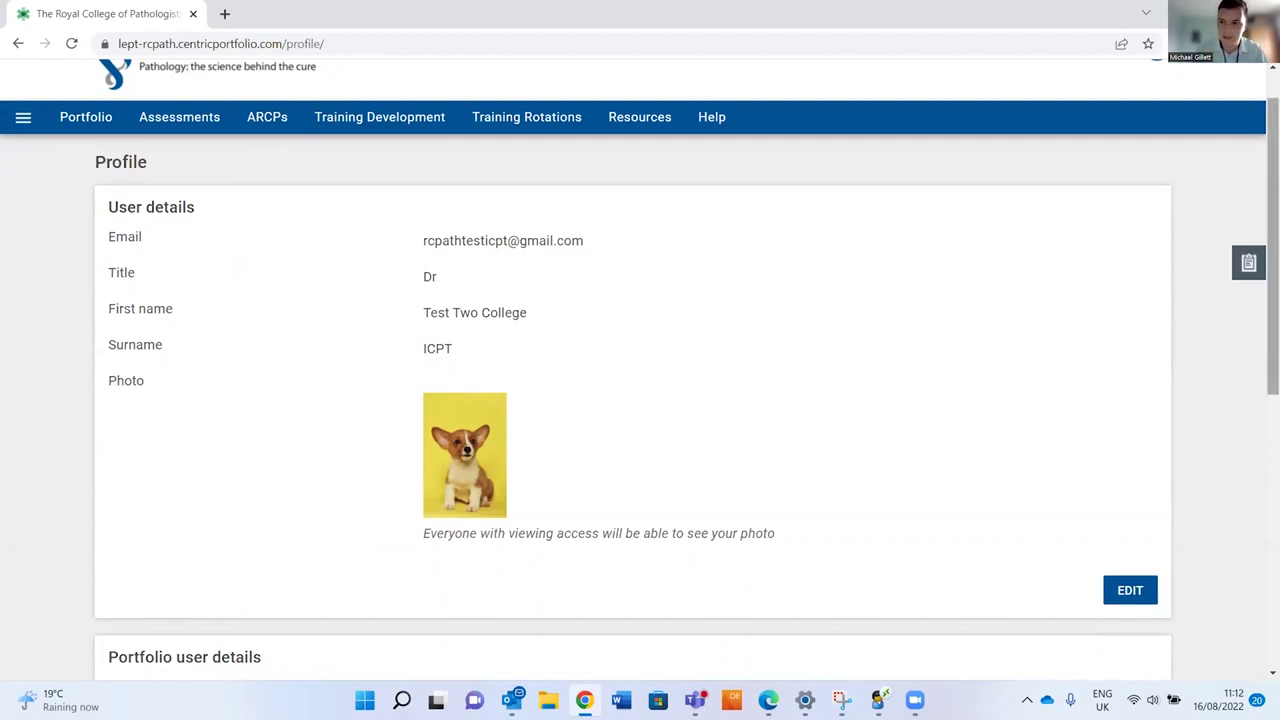
left_click_drag(1273, 250, 1273, 448)
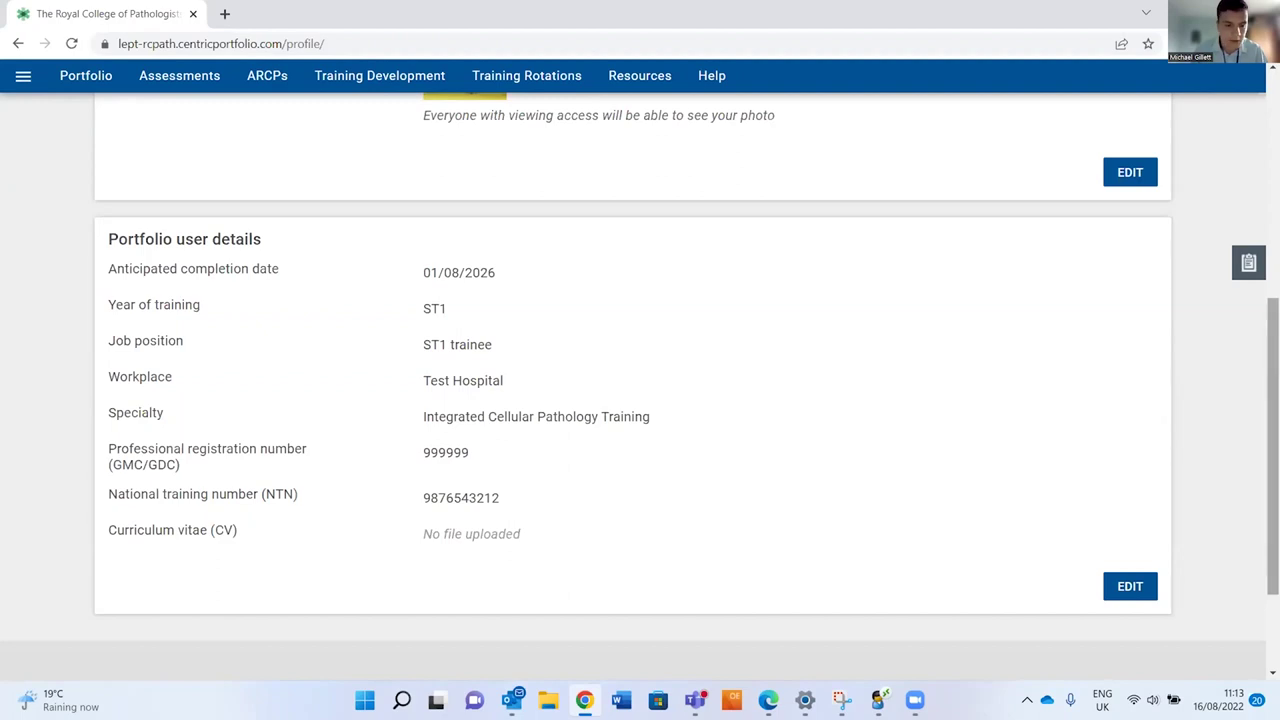
scroll(1256, 421, "up", 4)
scroll(1254, 200, "up", 1)
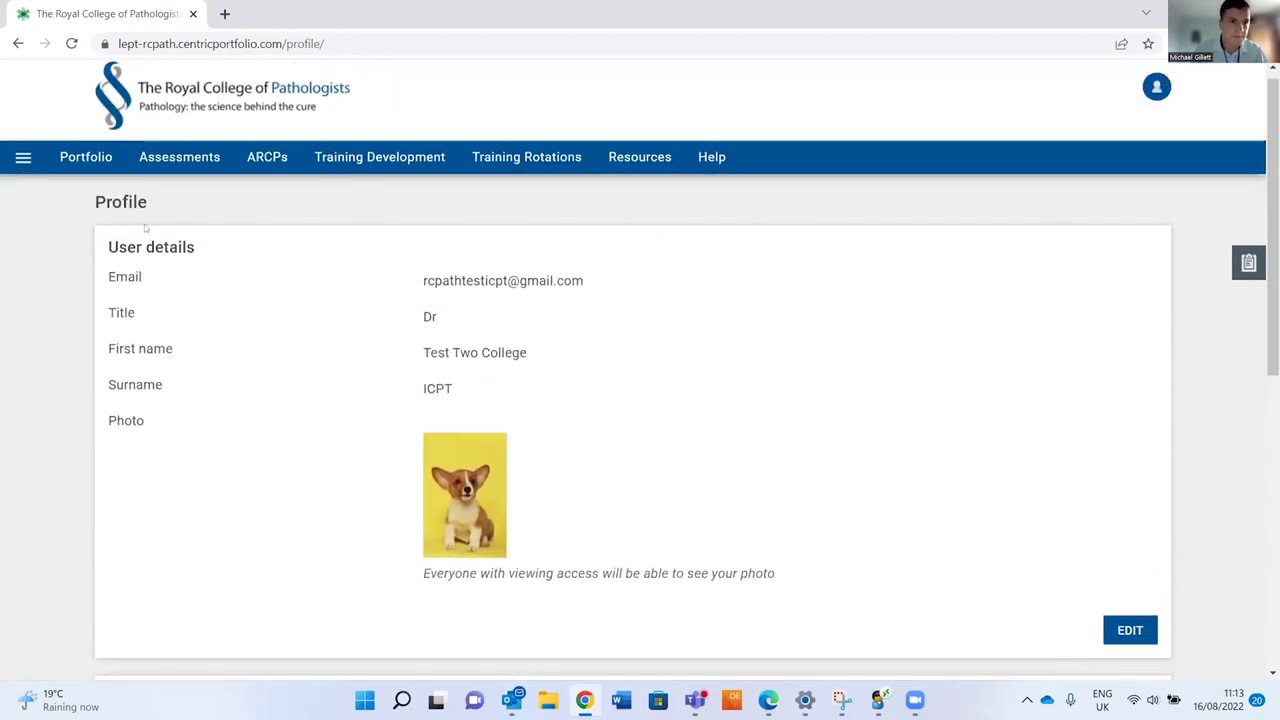
- Return to the home page and look over its alerts, tasks, messages and training sections
left_click(23, 157)
left_click(50, 195)
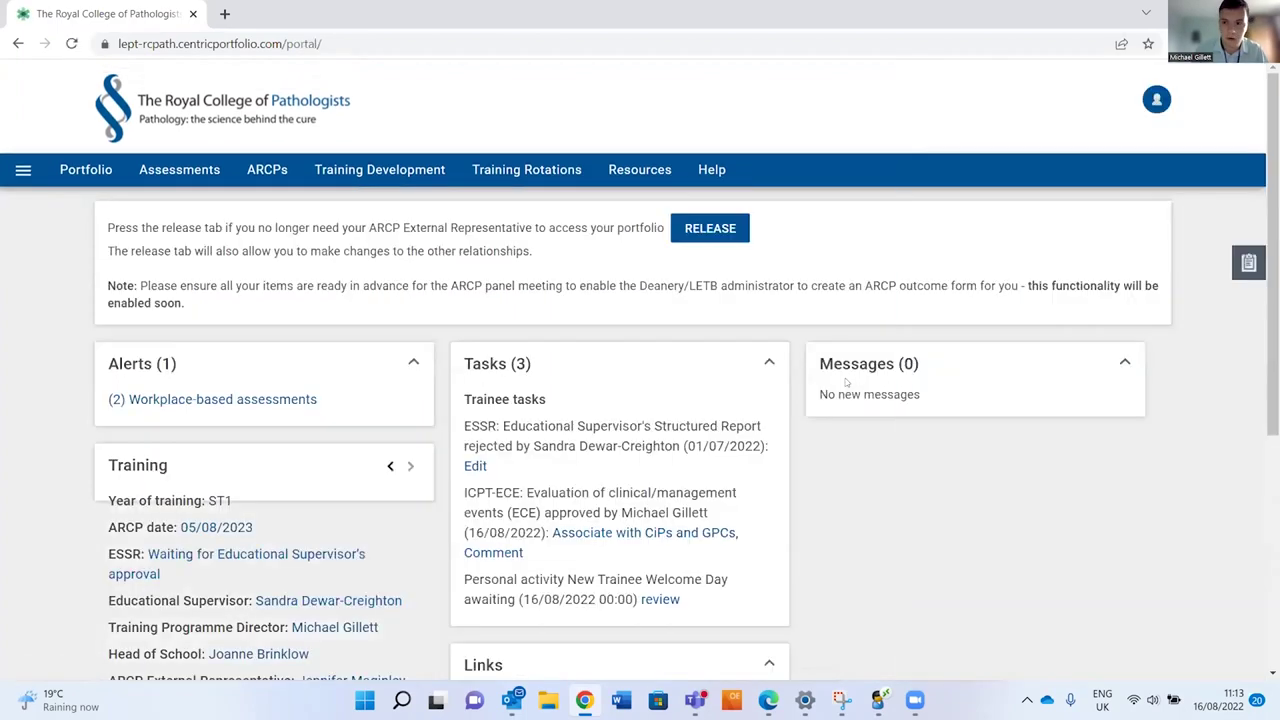
scroll(370, 495, "down", 2)
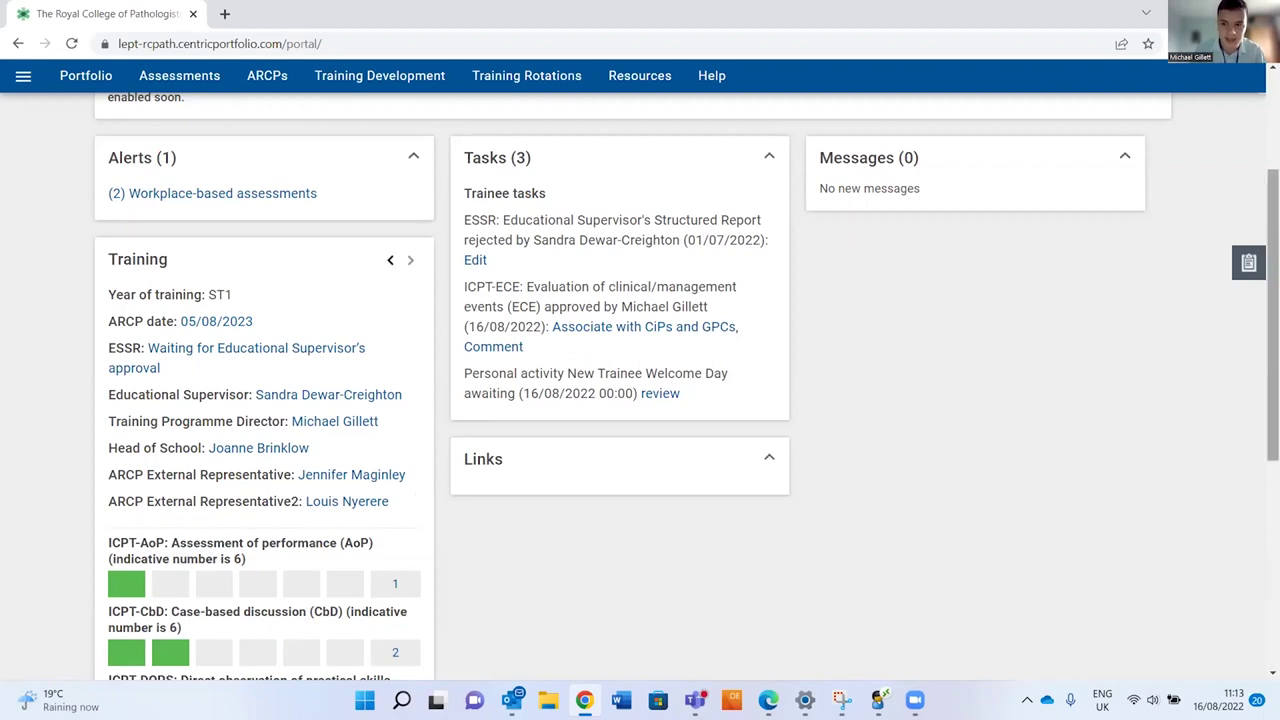
scroll(640, 380, "up", 3)
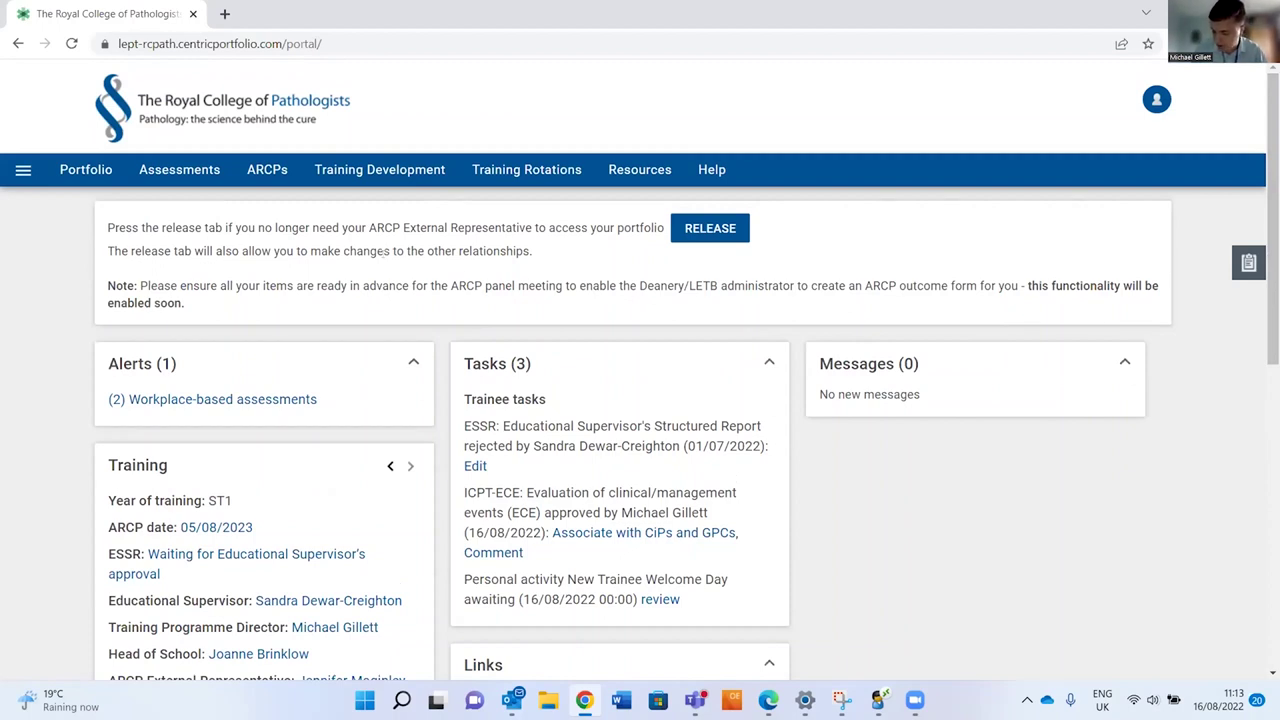
- Open the ARCPs list and start creating a new ARCP
mouse_move(280, 192)
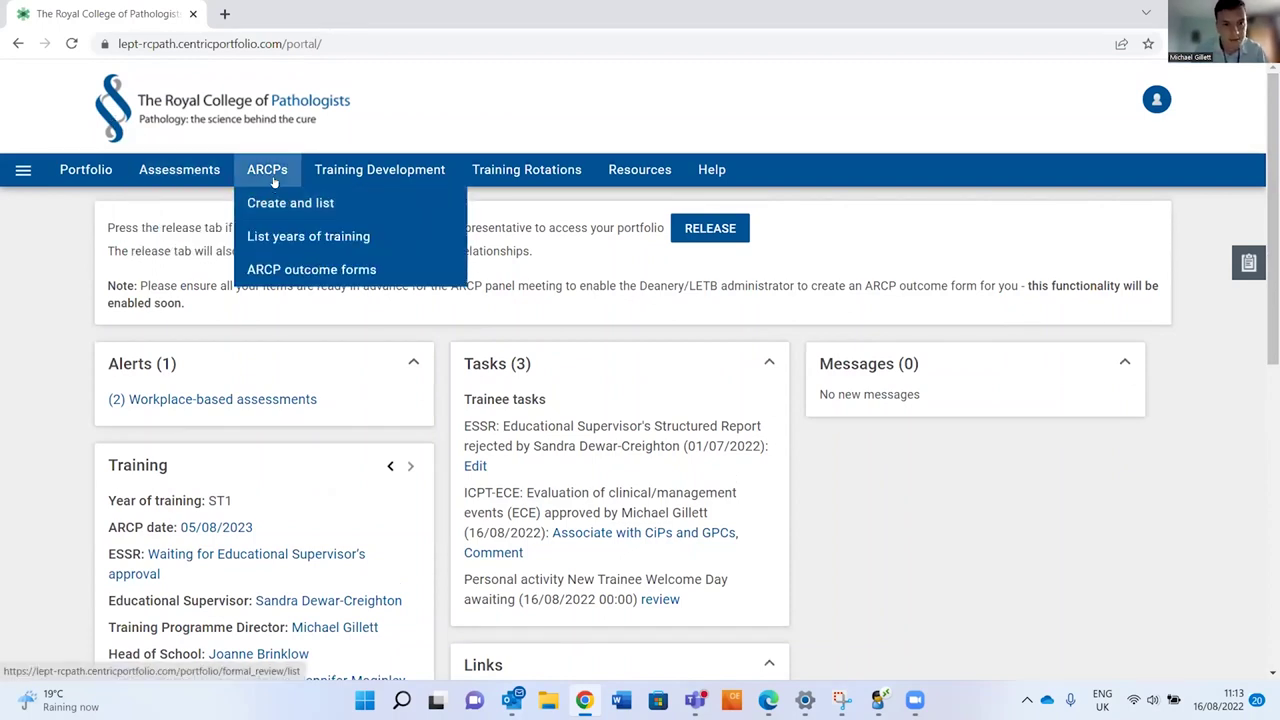
left_click(309, 207)
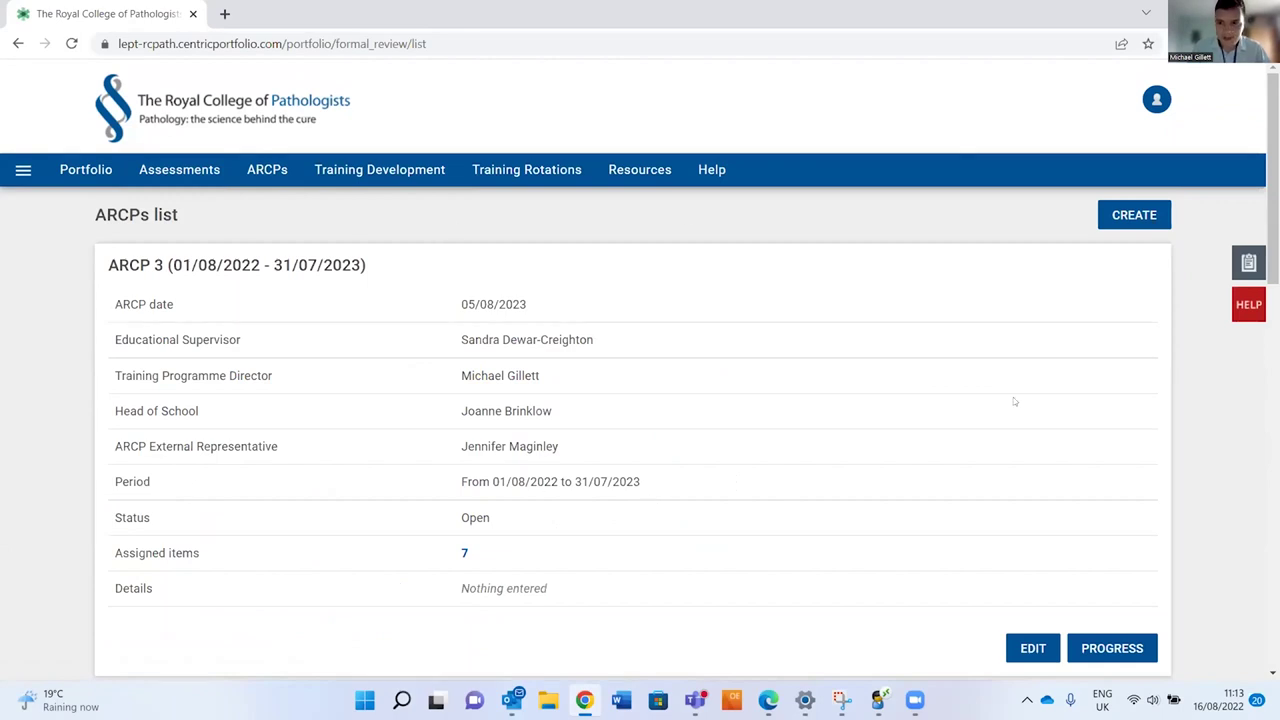
left_click(1120, 216)
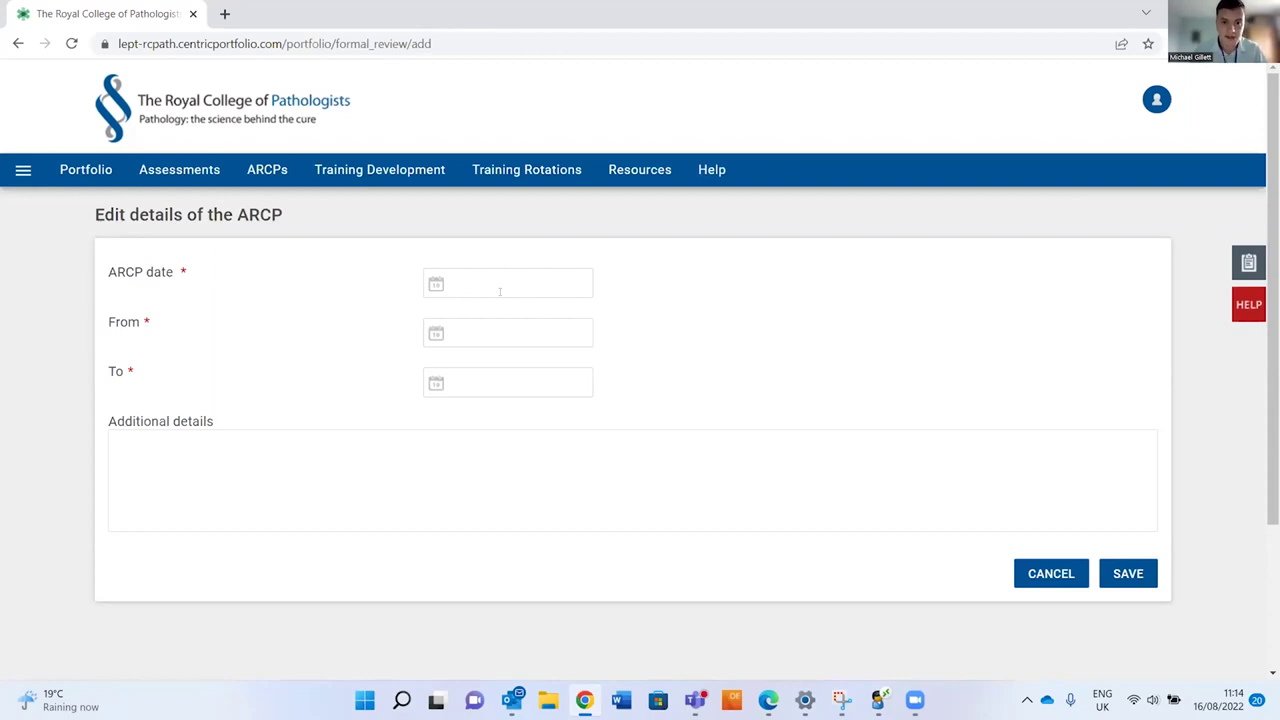
- Set the new ARCP's date to 09/05/2023
left_click(495, 280)
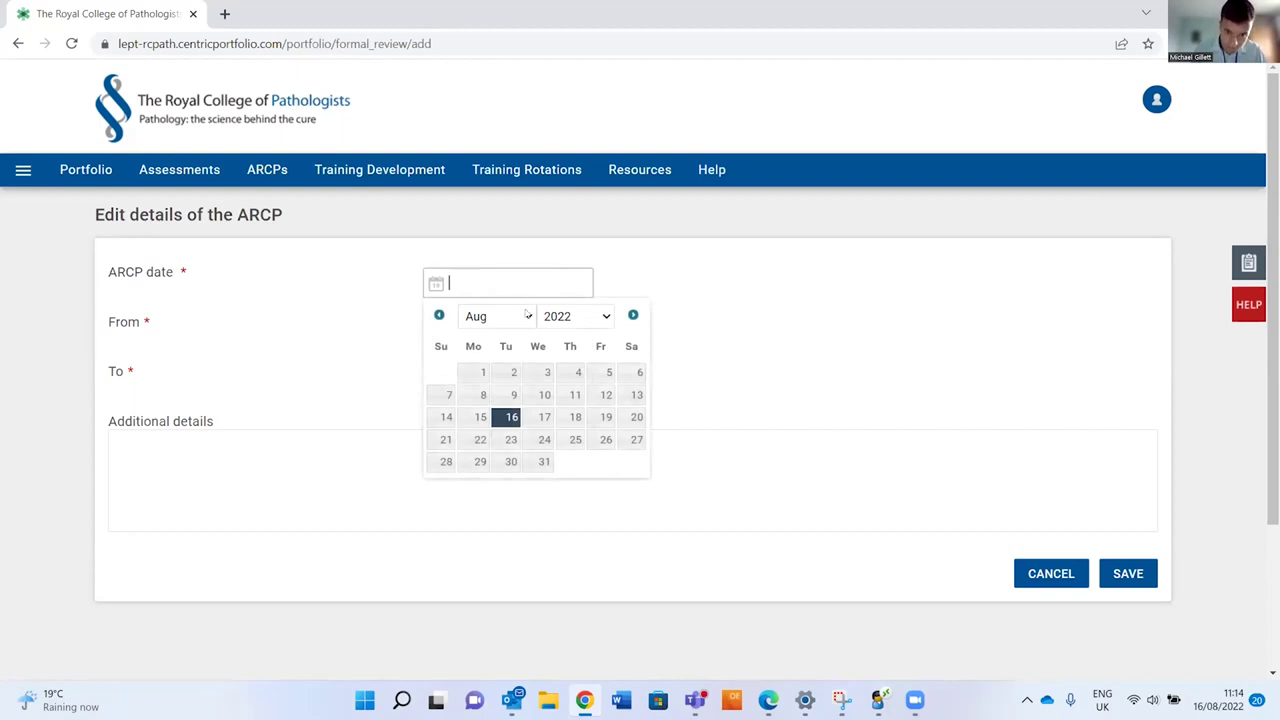
left_click(505, 316)
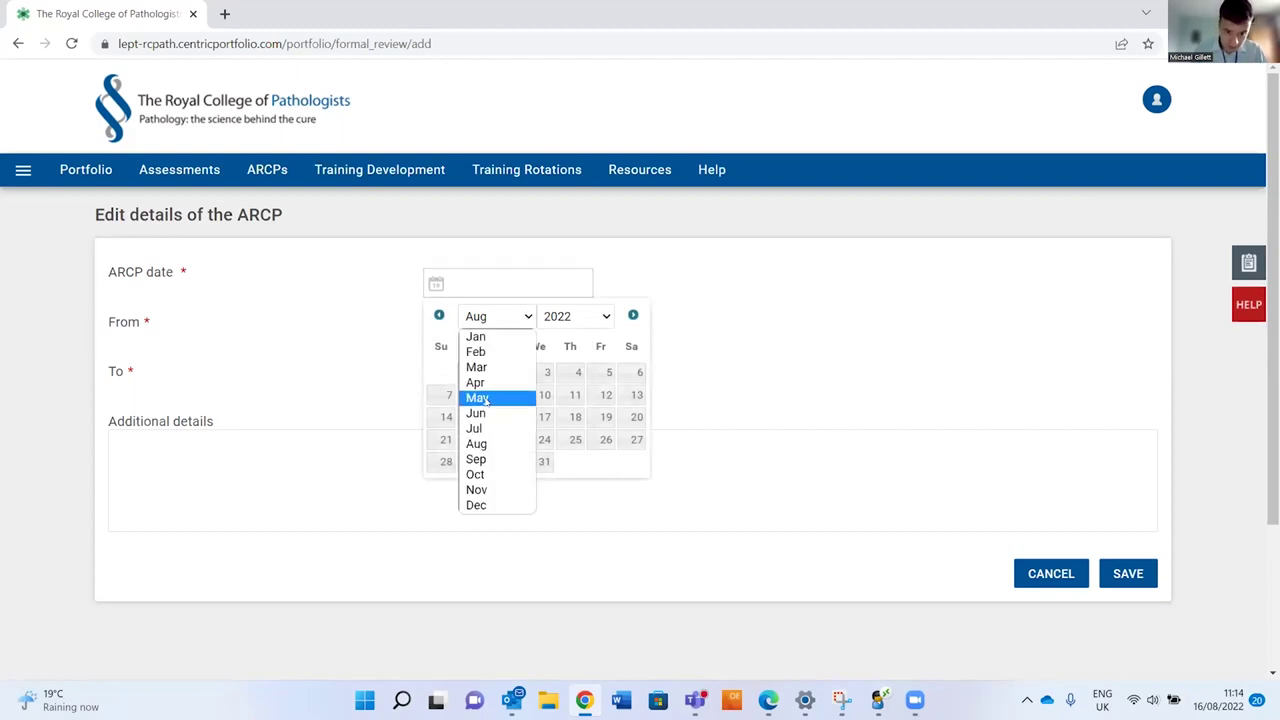
left_click(477, 397)
left_click(605, 317)
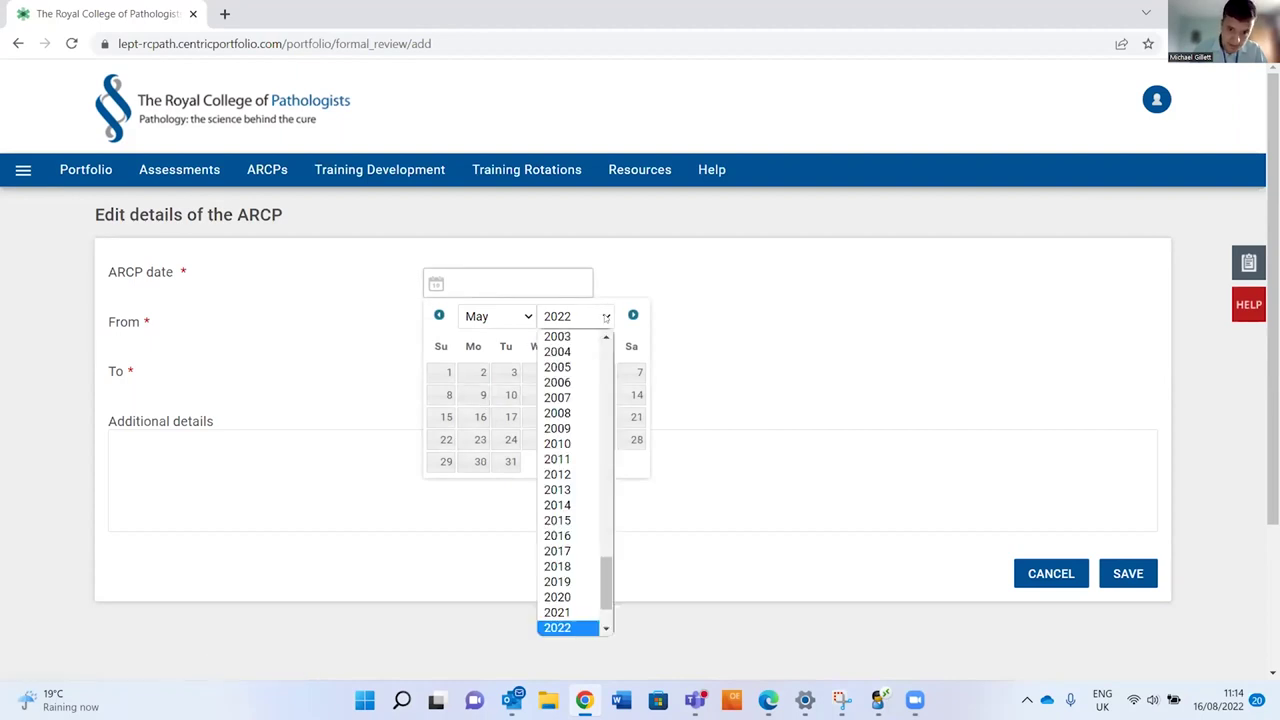
left_click_drag(605, 566, 605, 575)
left_click(580, 594)
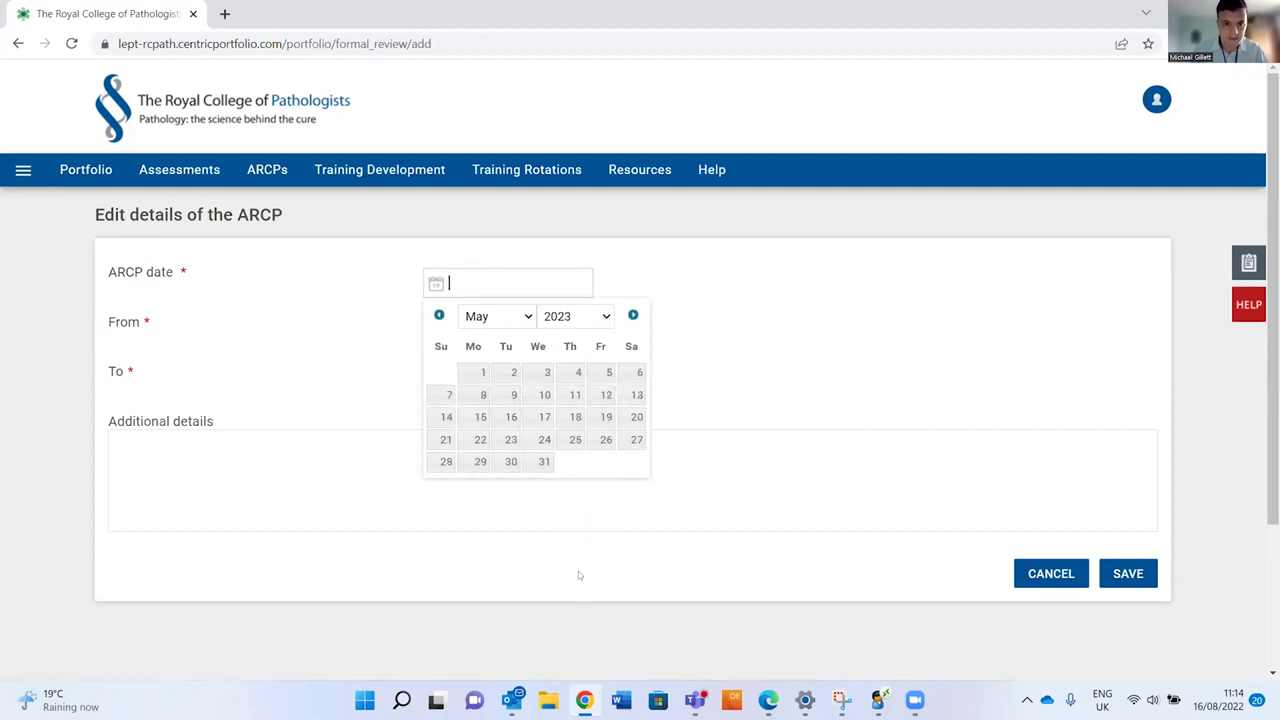
left_click(512, 398)
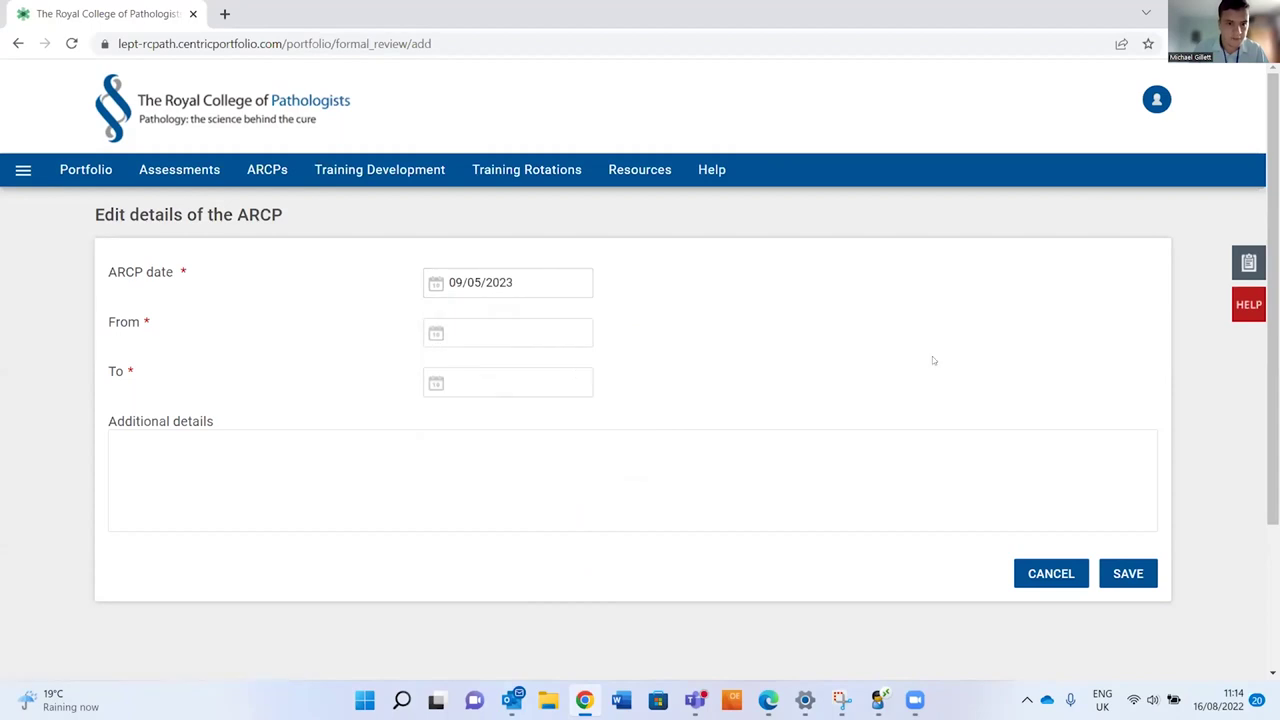
- Set the start date of the ARCP period to 01/08/2022
scroll(910, 354, "down", 1)
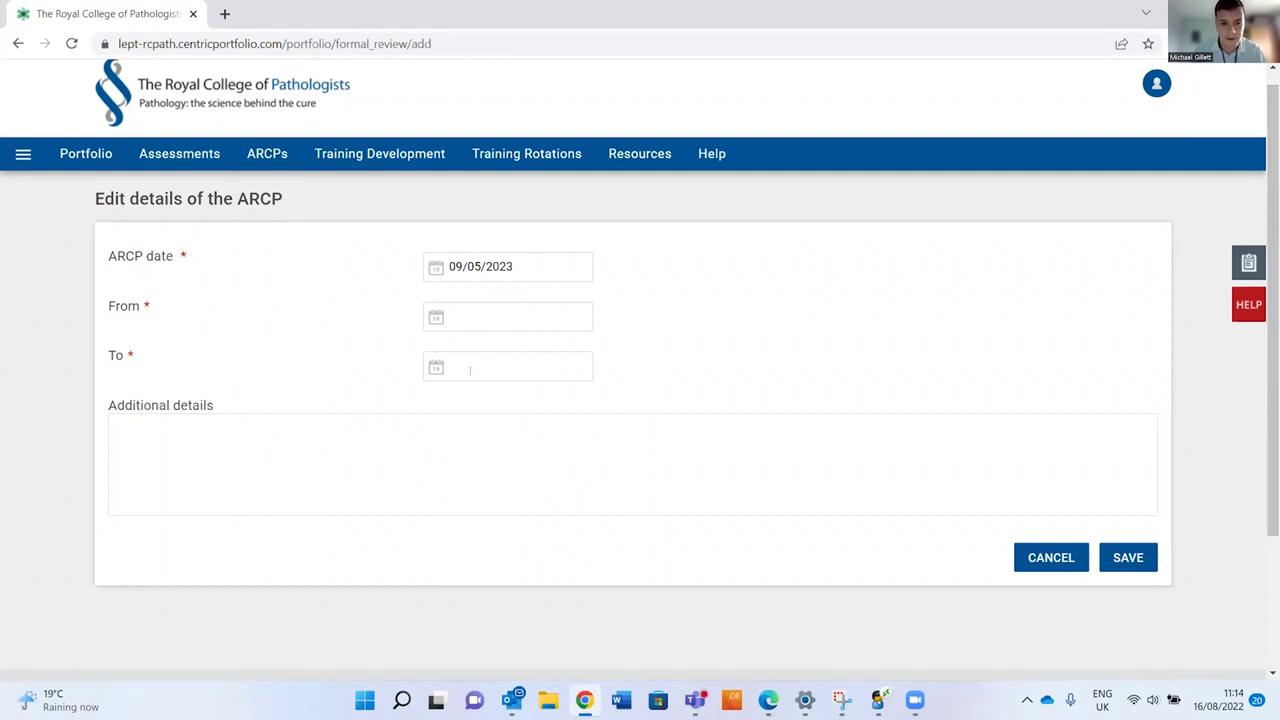
left_click(500, 316)
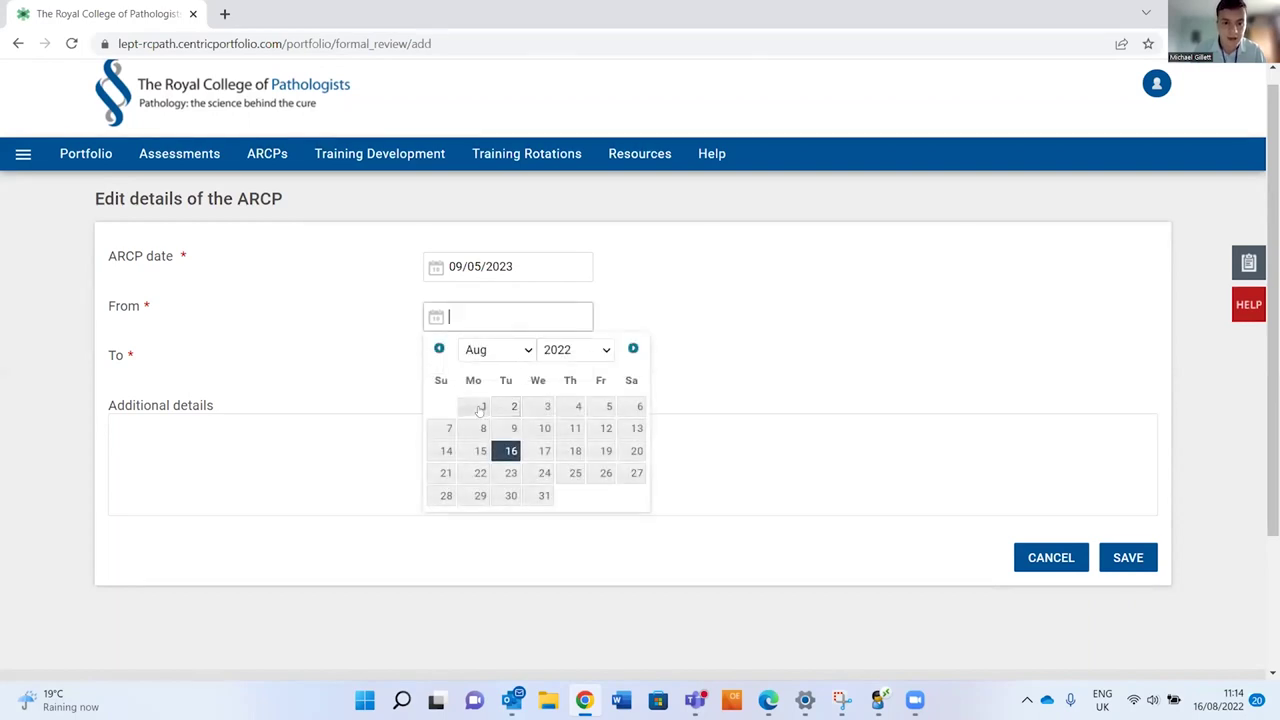
left_click(481, 407)
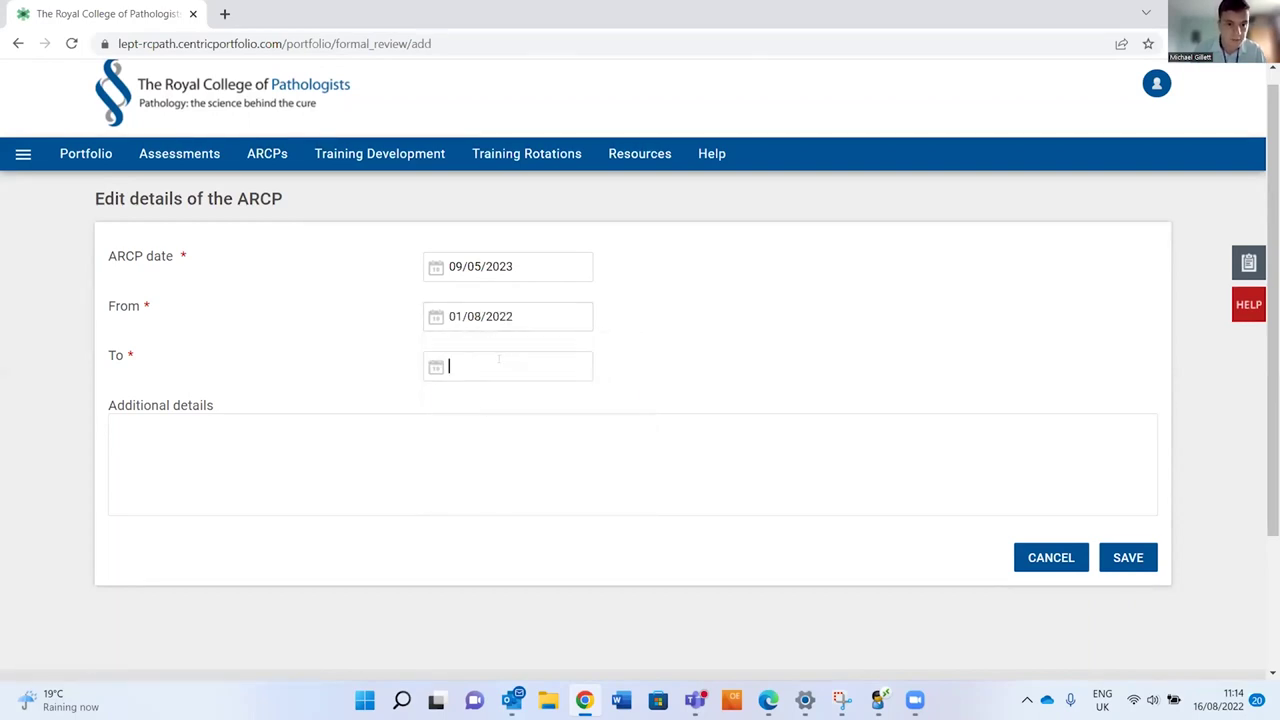
- Set the end date of the ARCP period to 31/07/2023
left_click(603, 400)
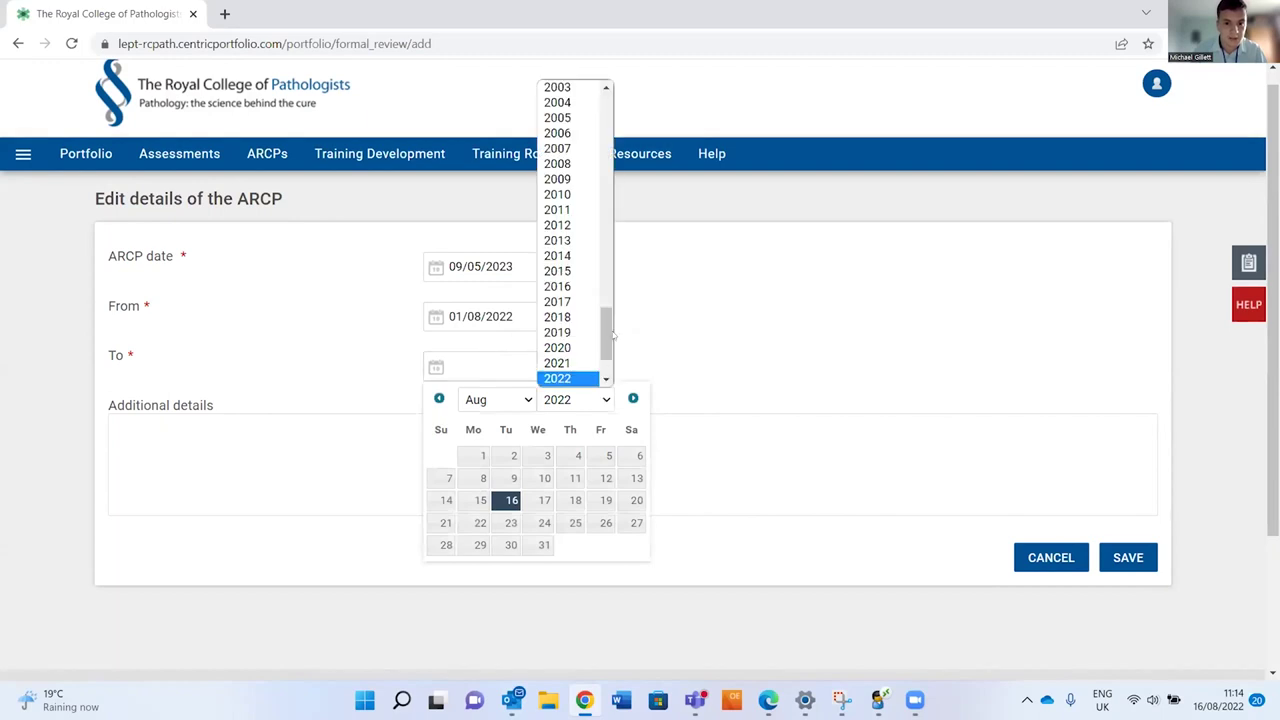
left_click(613, 335)
left_click(547, 380)
left_click(592, 400)
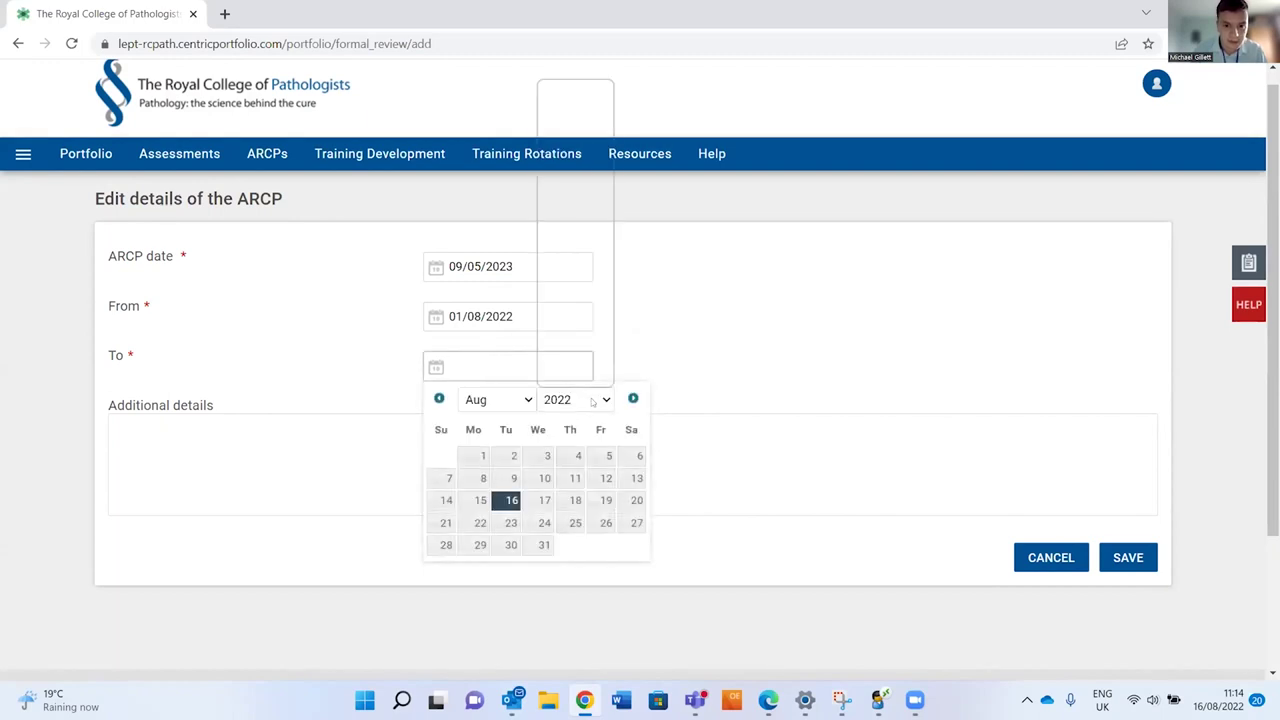
scroll(583, 318, "down", 2)
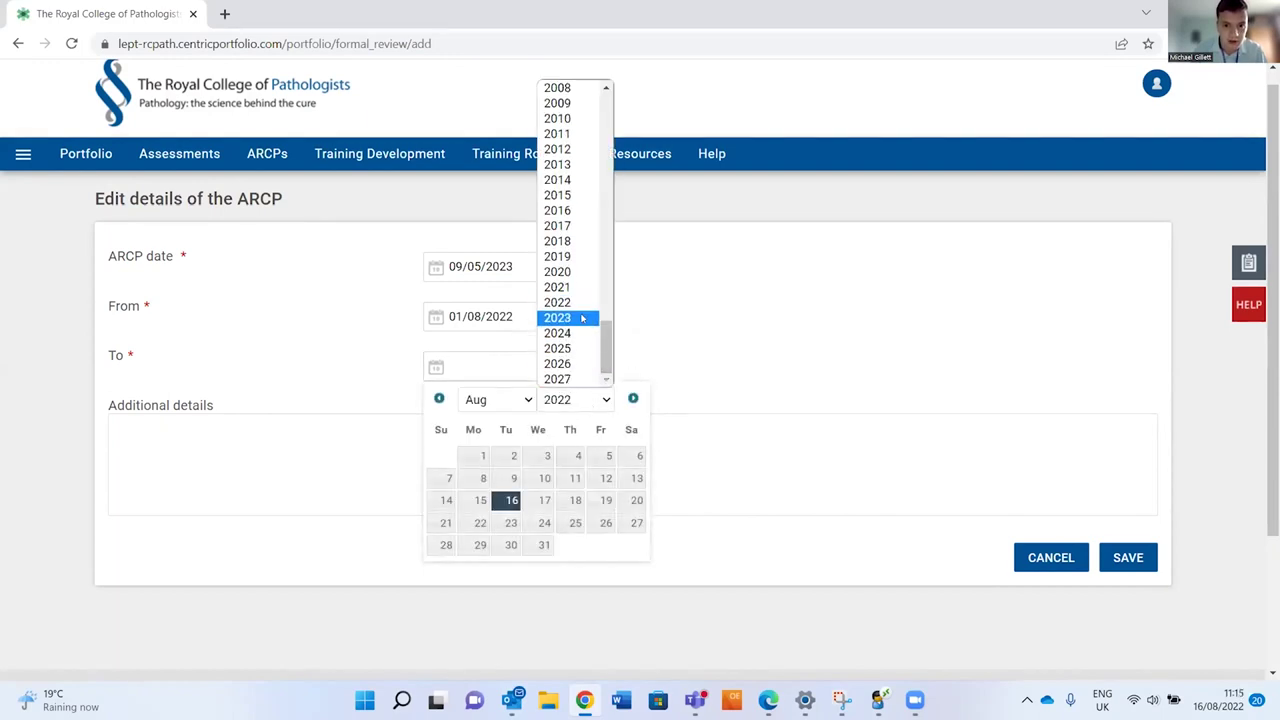
left_click(583, 318)
left_click(497, 399)
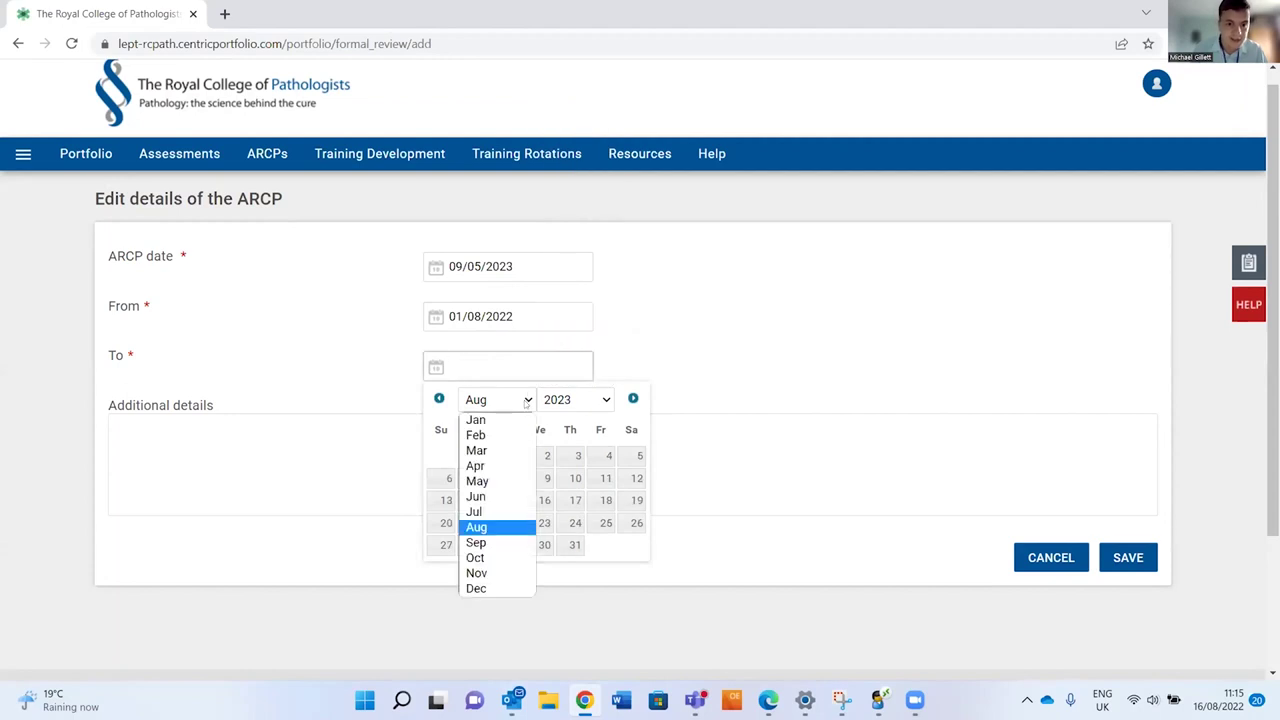
left_click(505, 514)
left_click(481, 566)
left_click(476, 467)
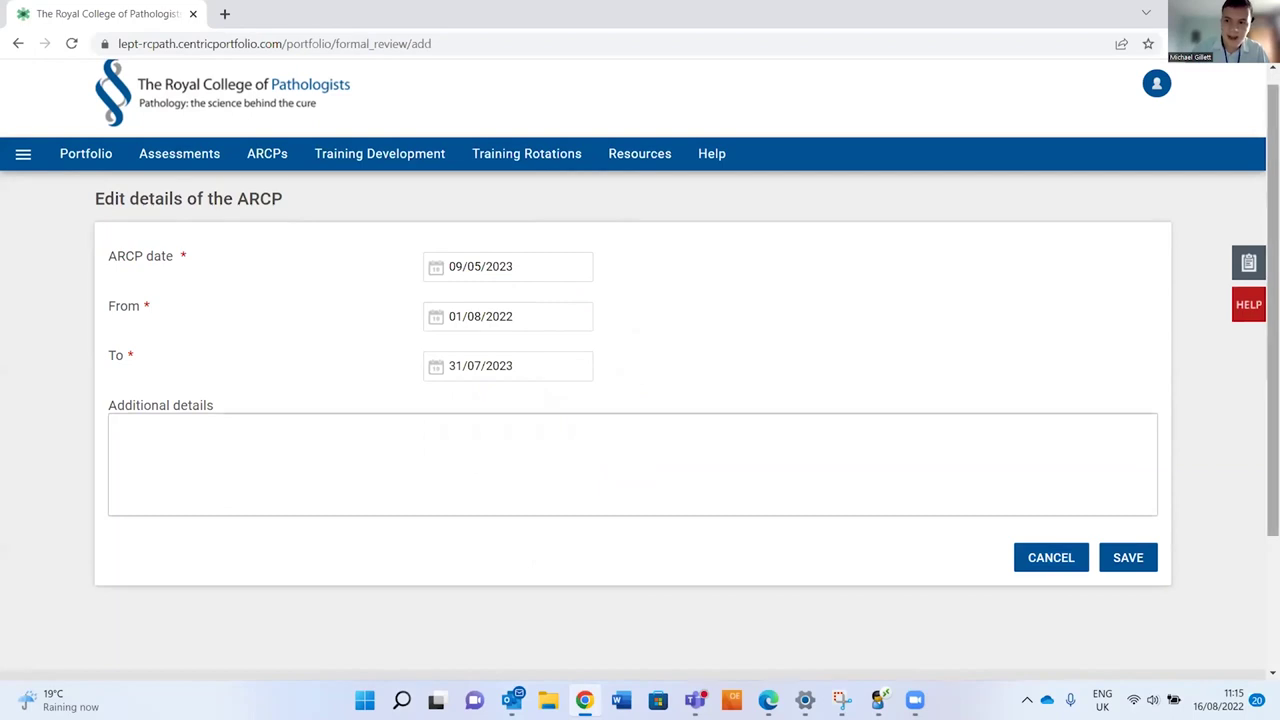
- Discard the new ARCP without saving and return to the ARCPs list
scroll(646, 370, "down", 1)
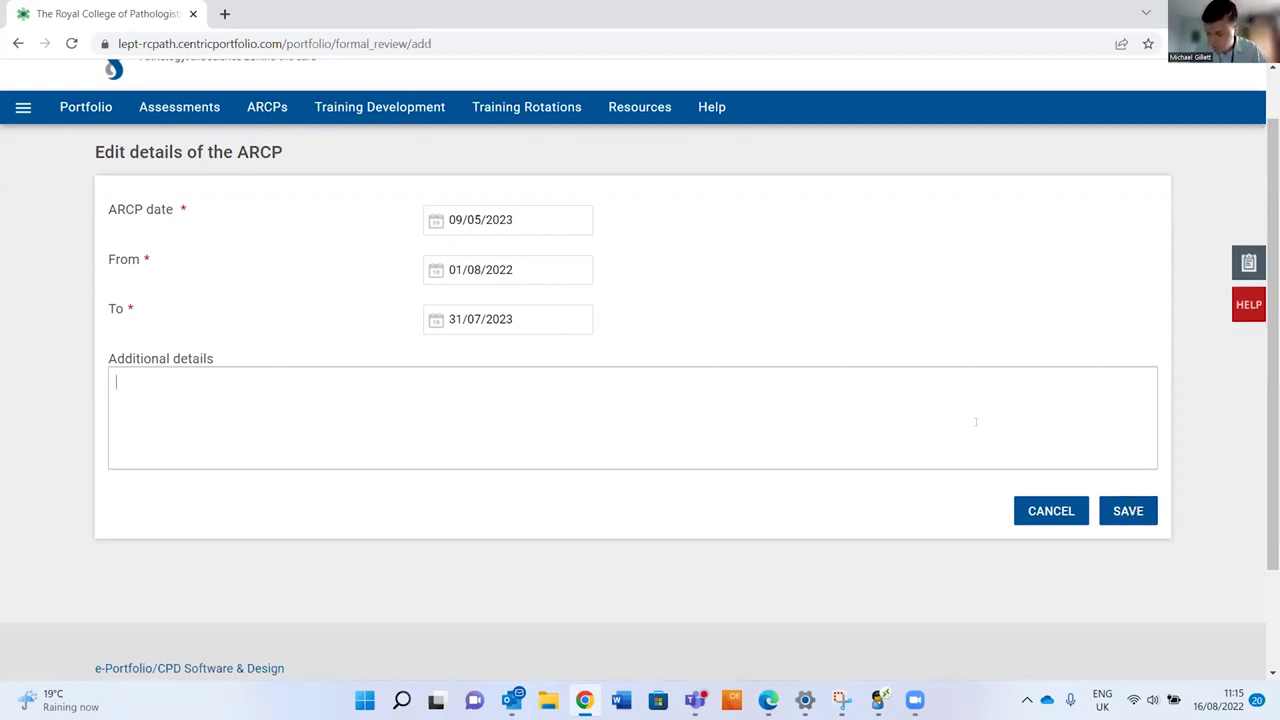
left_click(1055, 514)
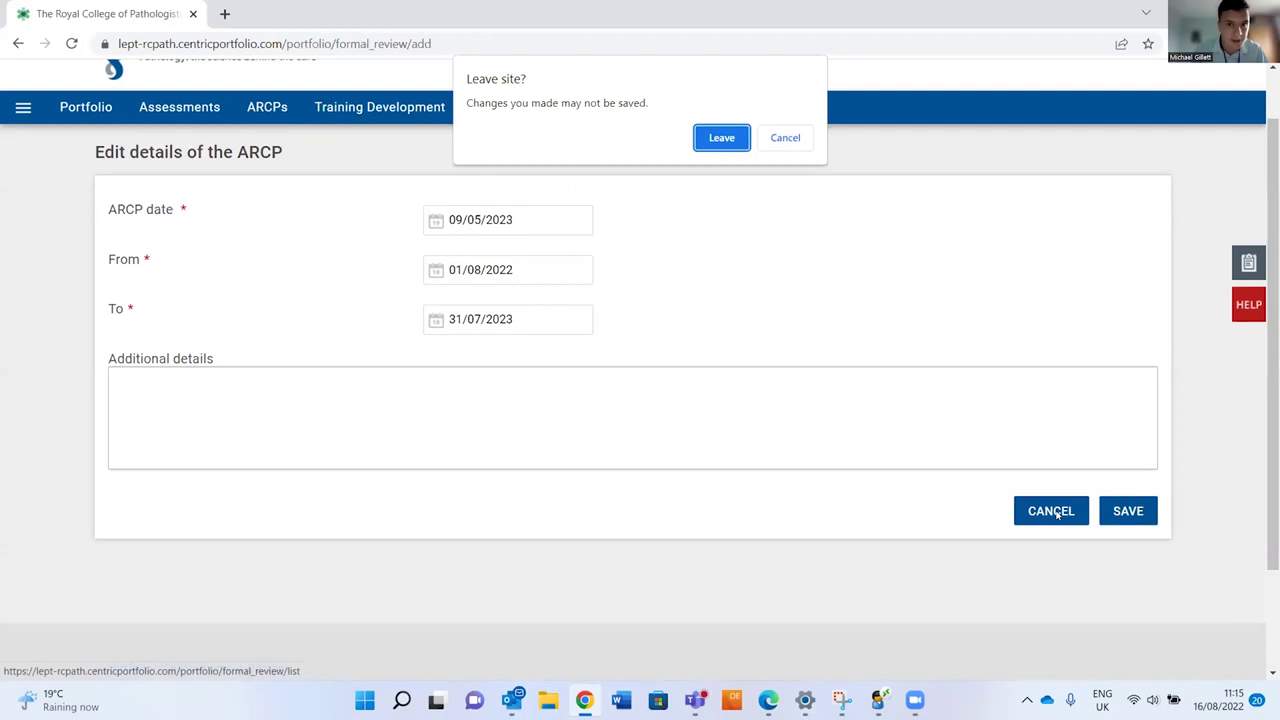
left_click(727, 140)
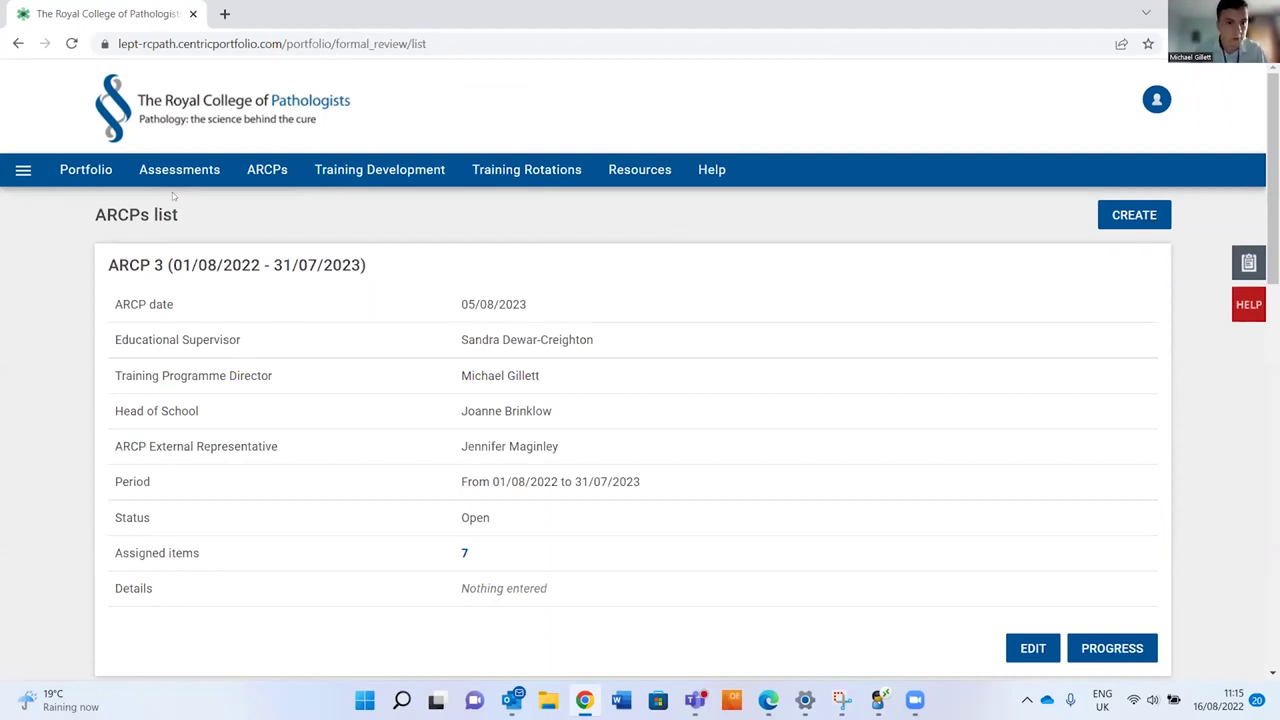
- Open the list of assessments and start creating a new assessment
mouse_move(170, 172)
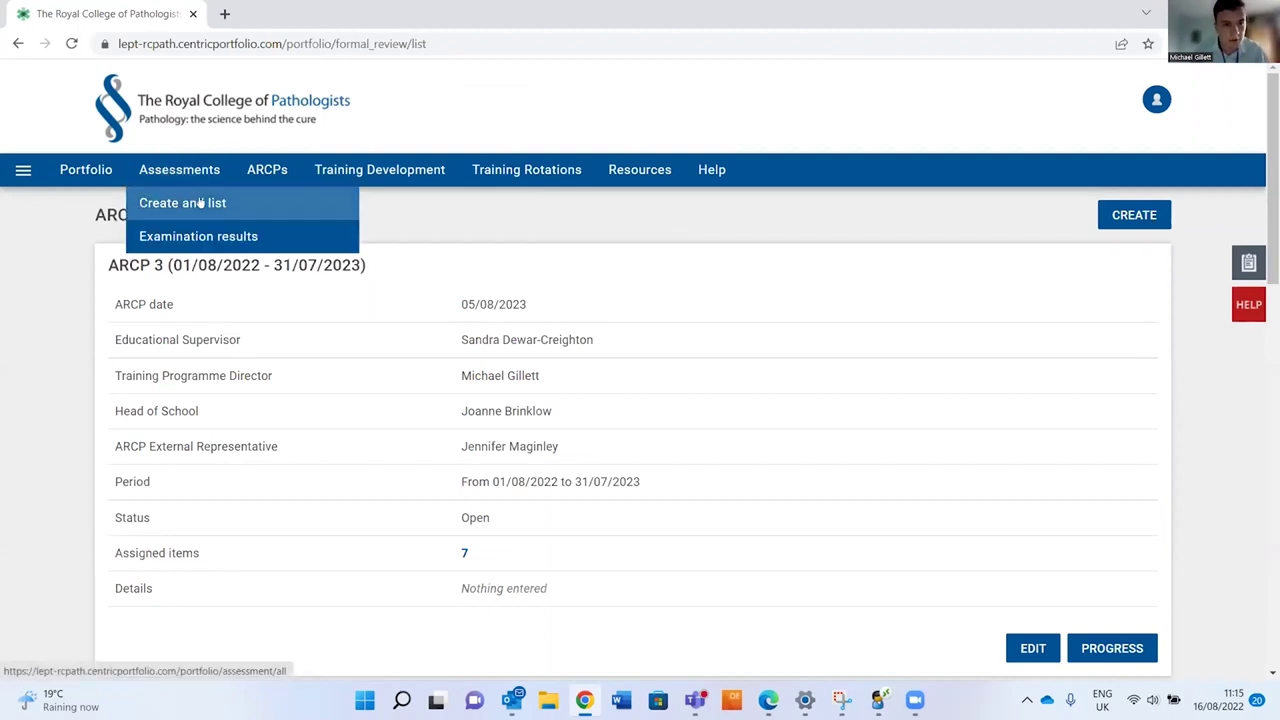
left_click(200, 203)
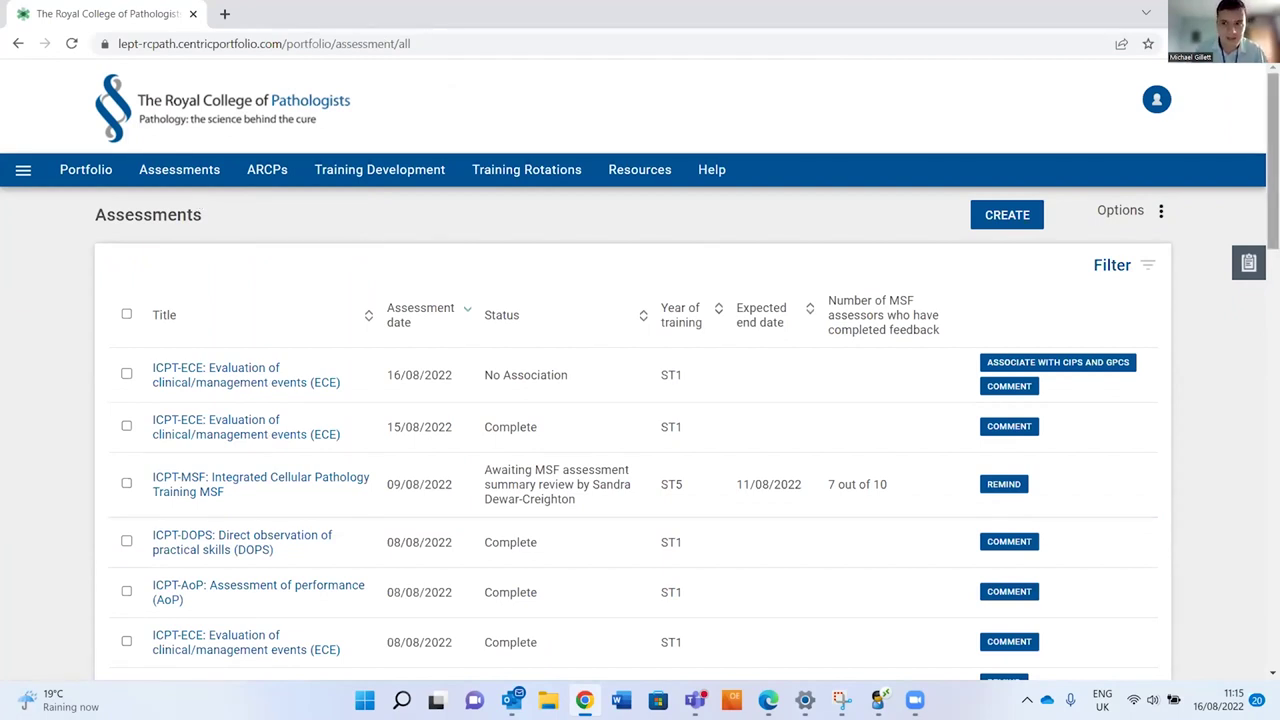
scroll(1273, 160, "down", 1)
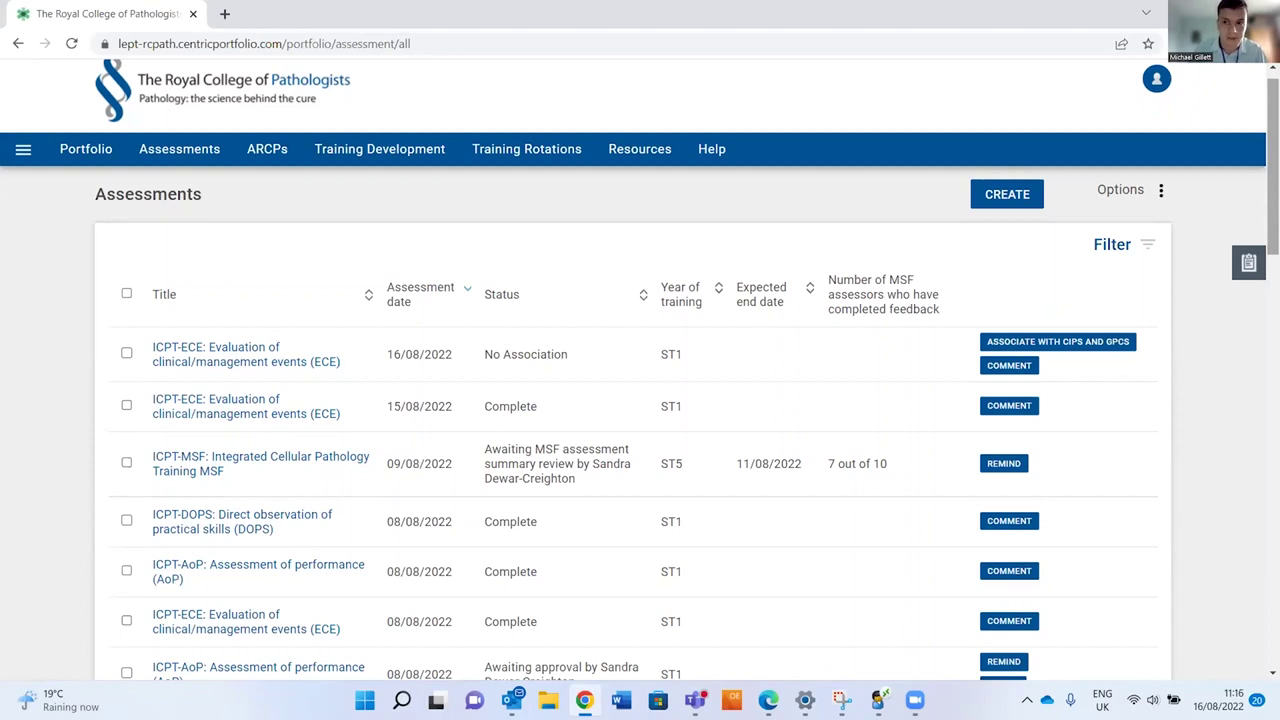
scroll(1273, 160, "up", 1)
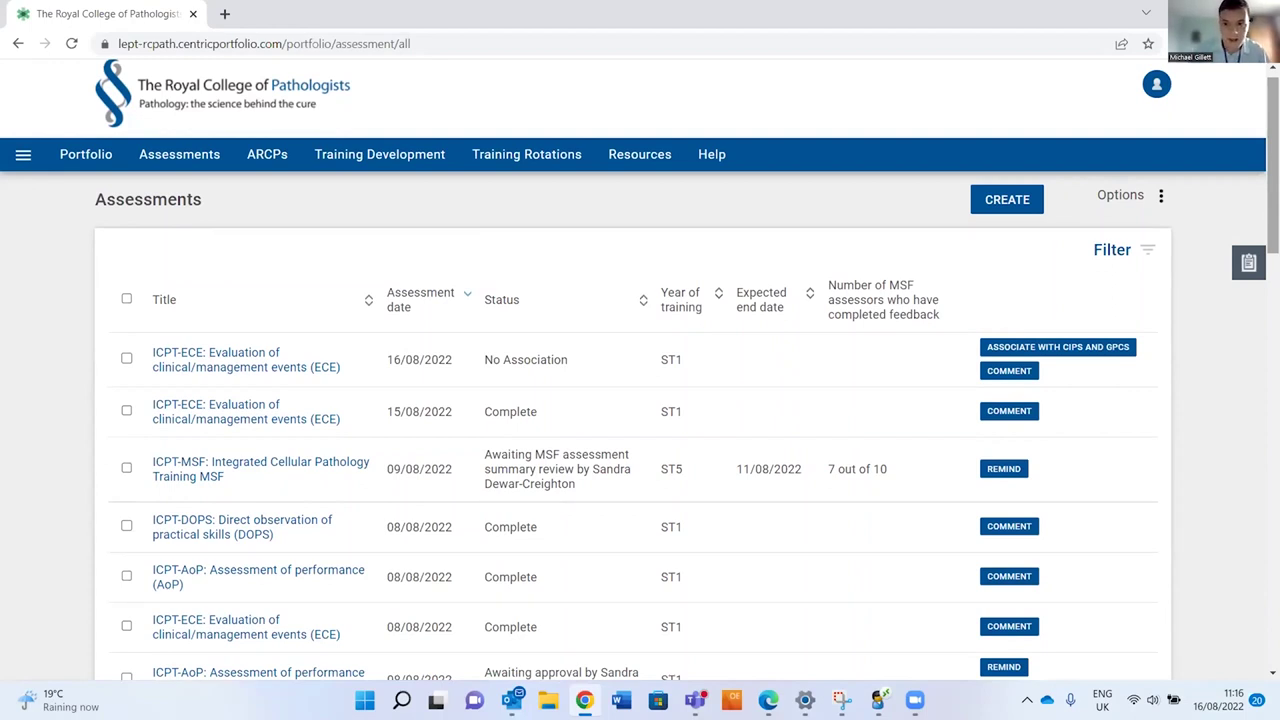
left_click(1012, 201)
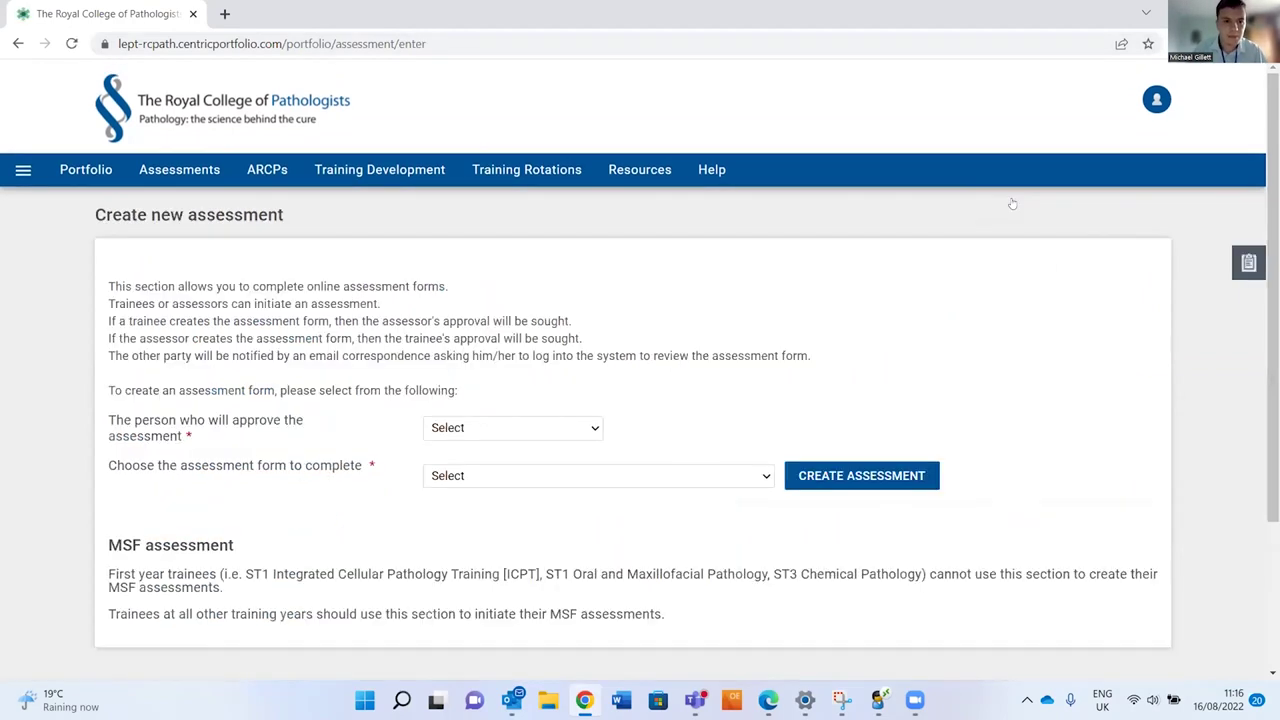
- Set the approver to Other...(find) and the form to ICPT-ECE: Evaluation of clinical/management events (ECE)
scroll(836, 360, "down", 1)
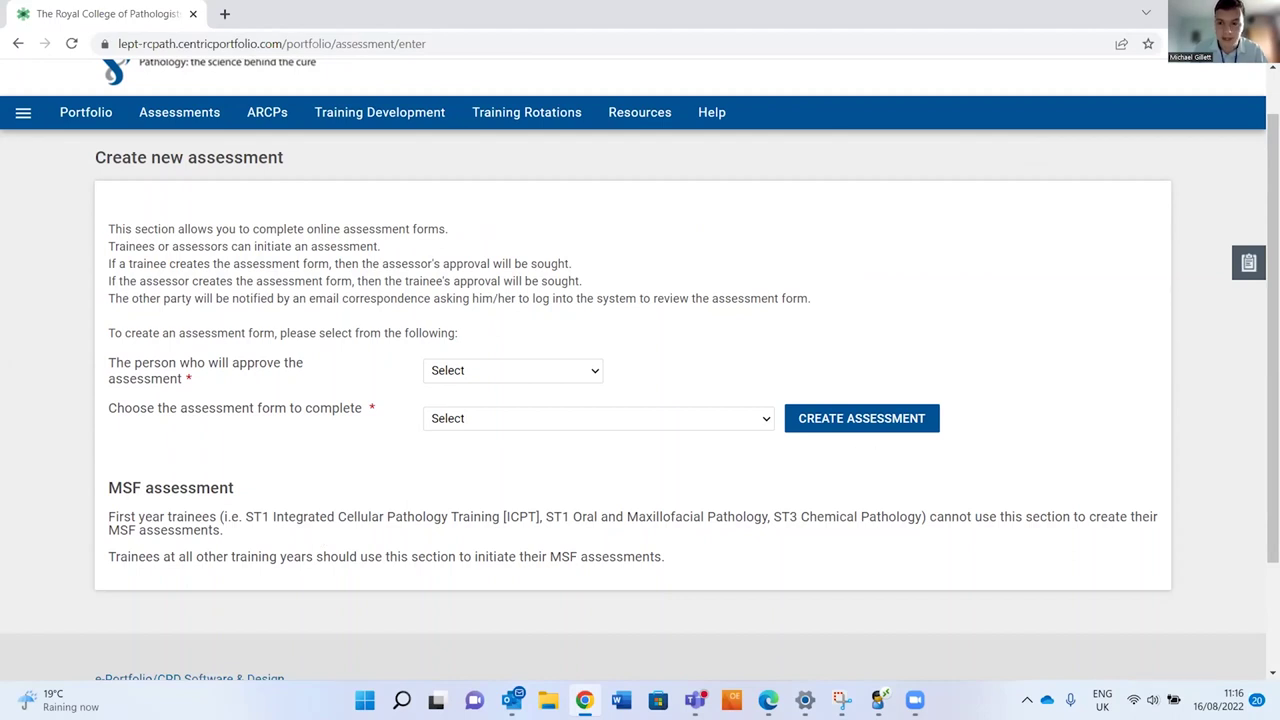
scroll(672, 510, "down", 1)
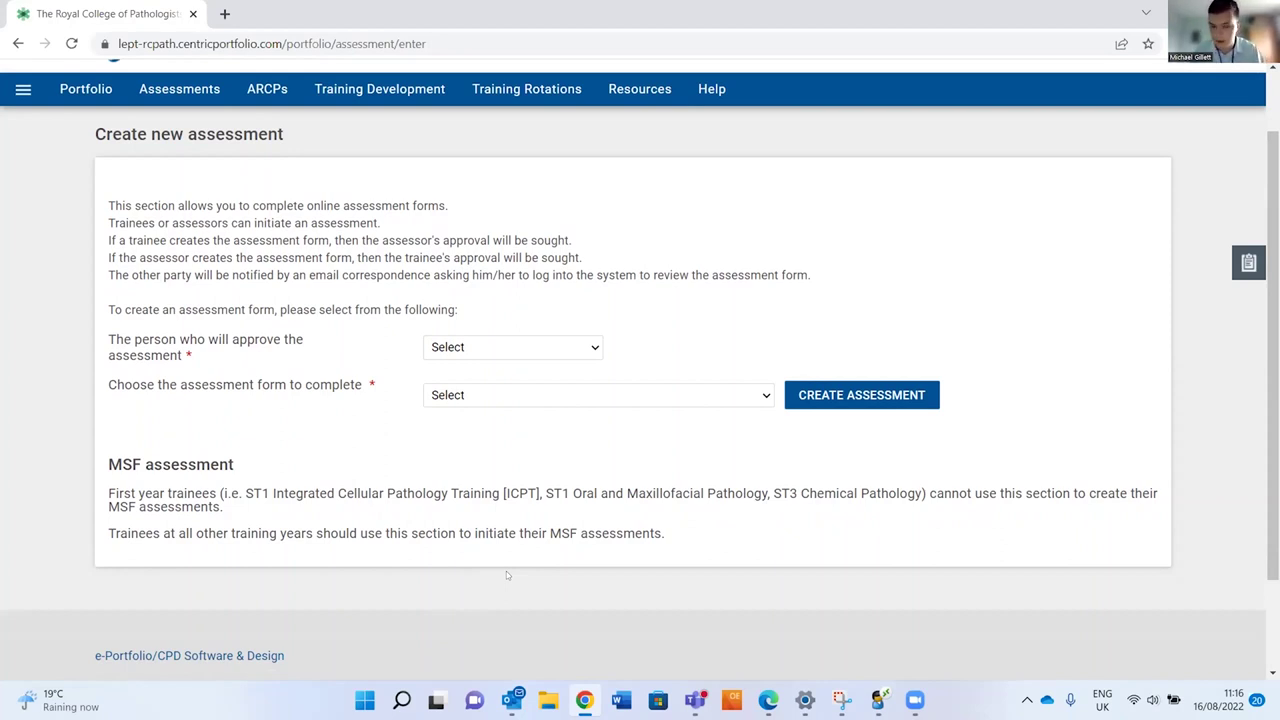
left_click_drag(1273, 350, 1273, 344)
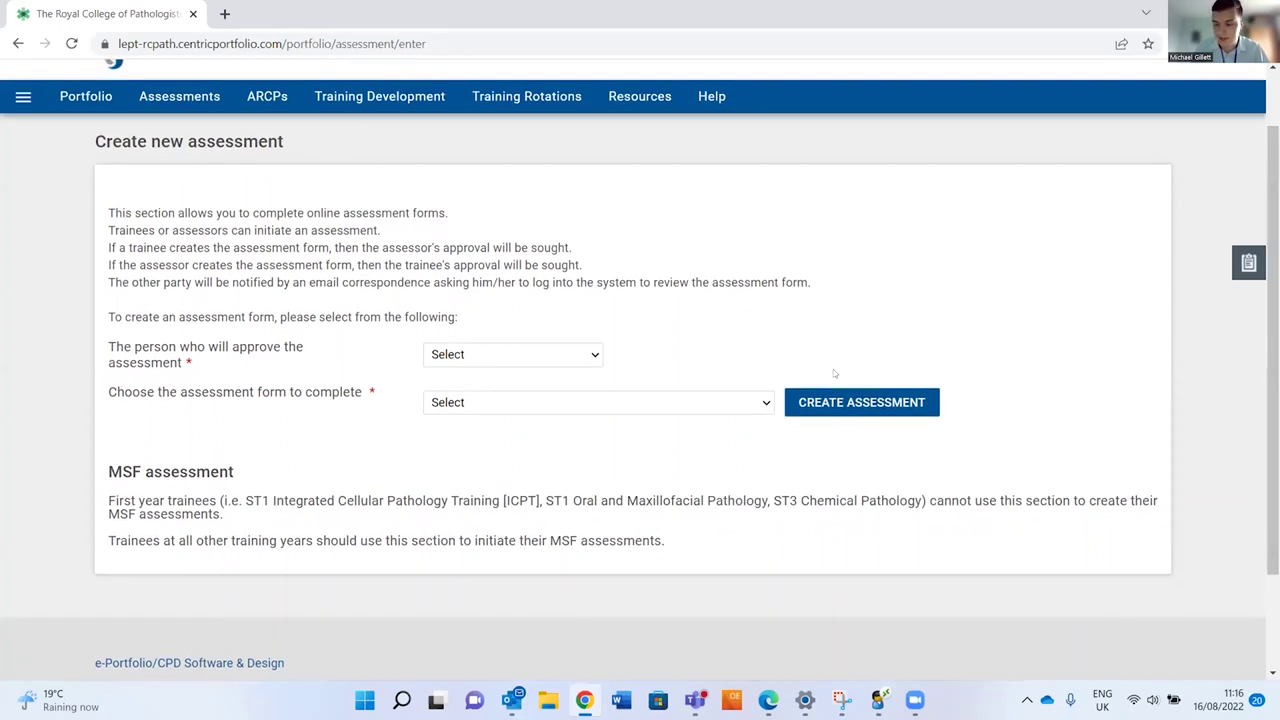
left_click(550, 357)
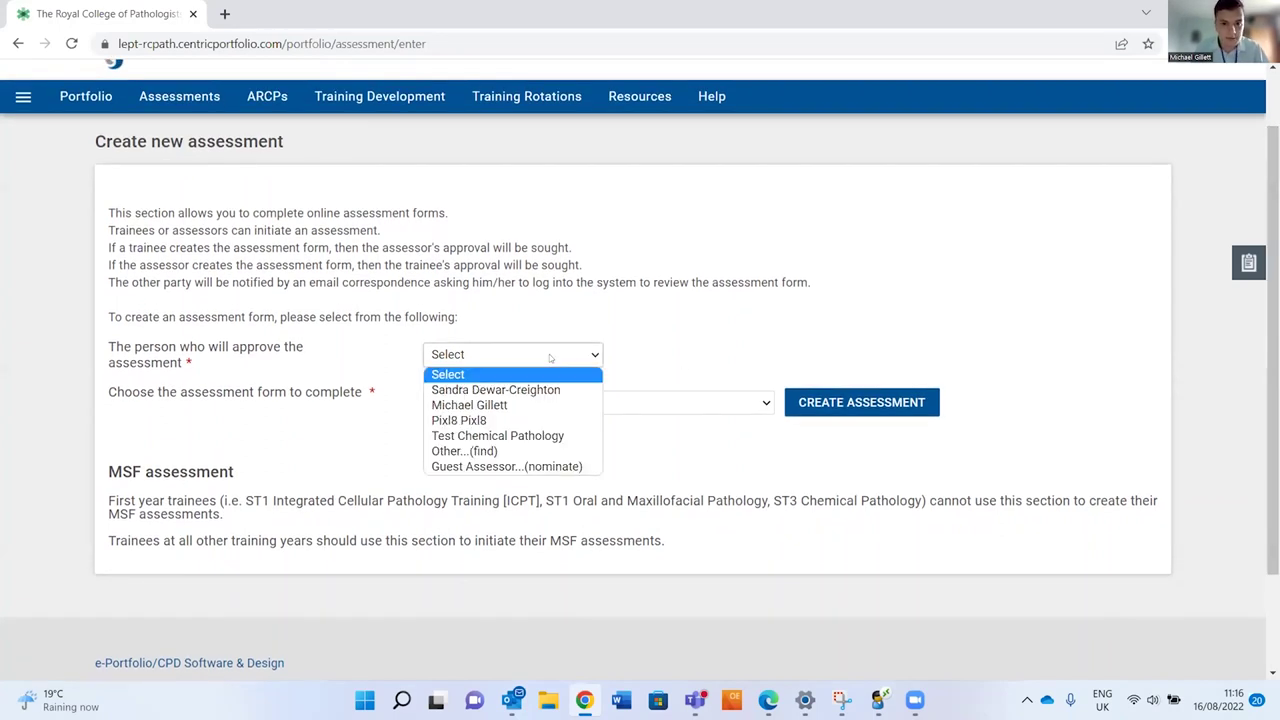
left_click(567, 453)
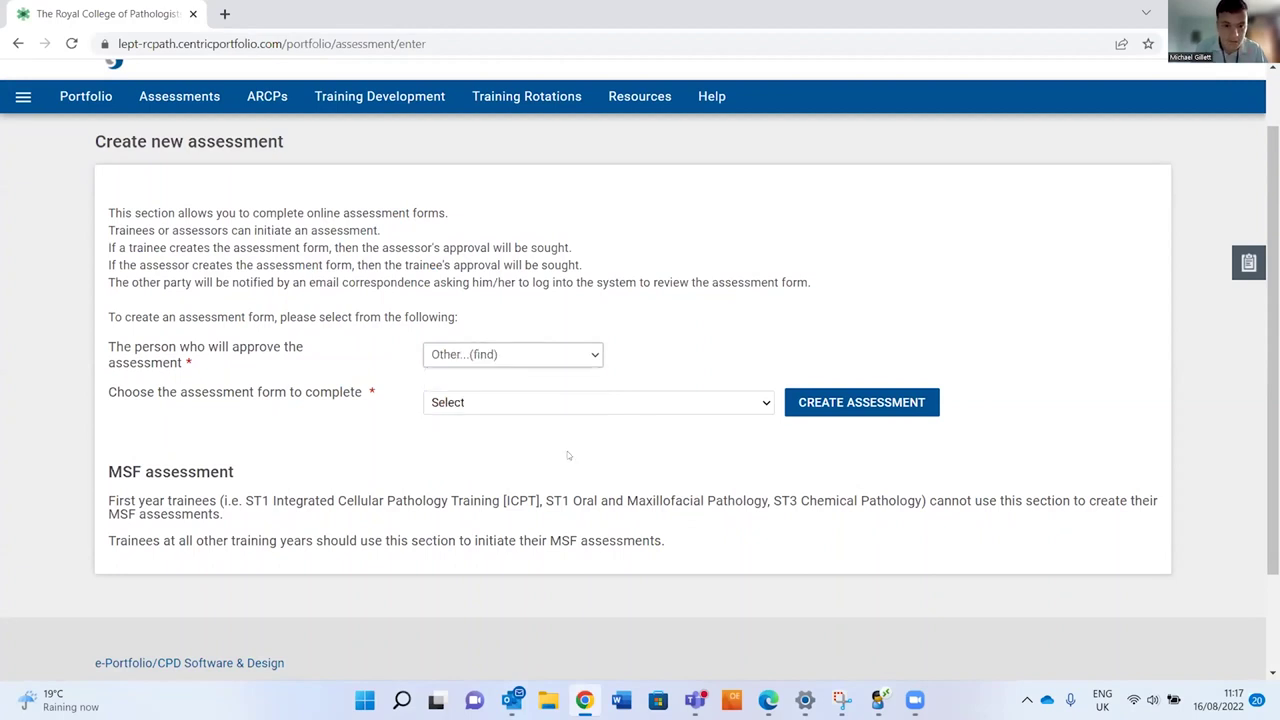
left_click(614, 403)
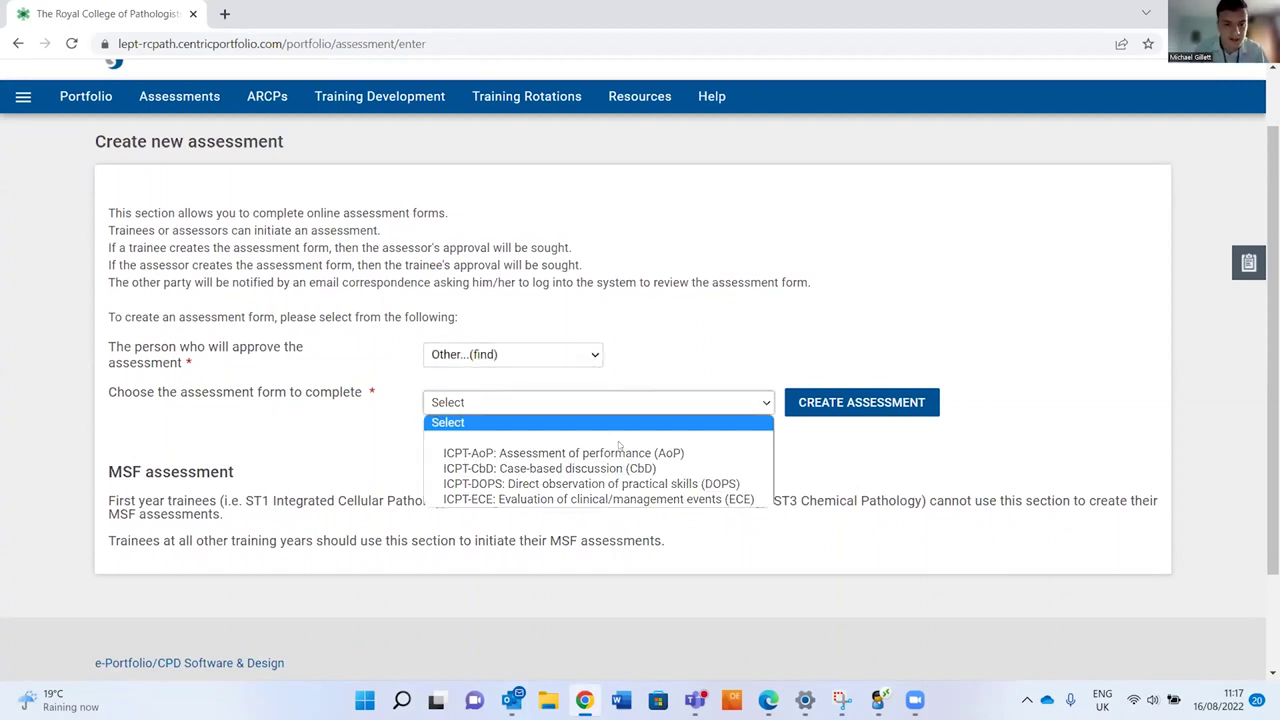
left_click(632, 499)
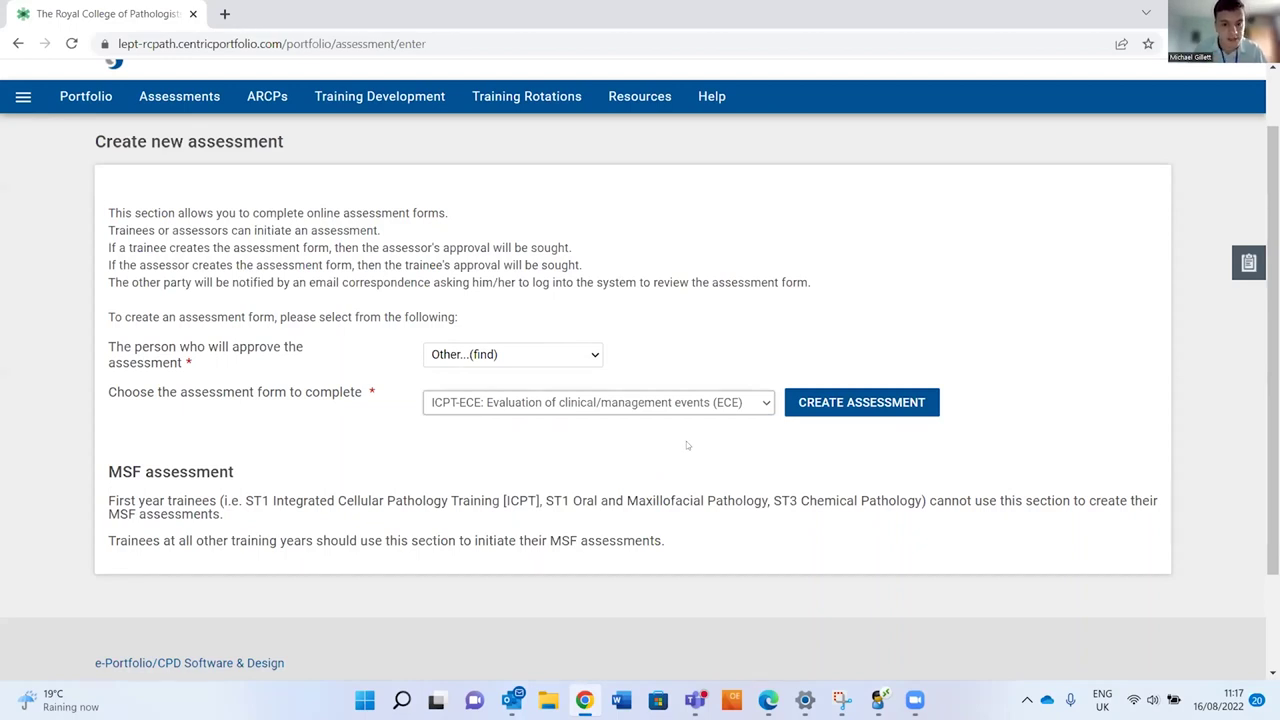
- Change the person who will approve the assessment to Guest Assessor...(nominate) and view the nomination fields
left_click(588, 356)
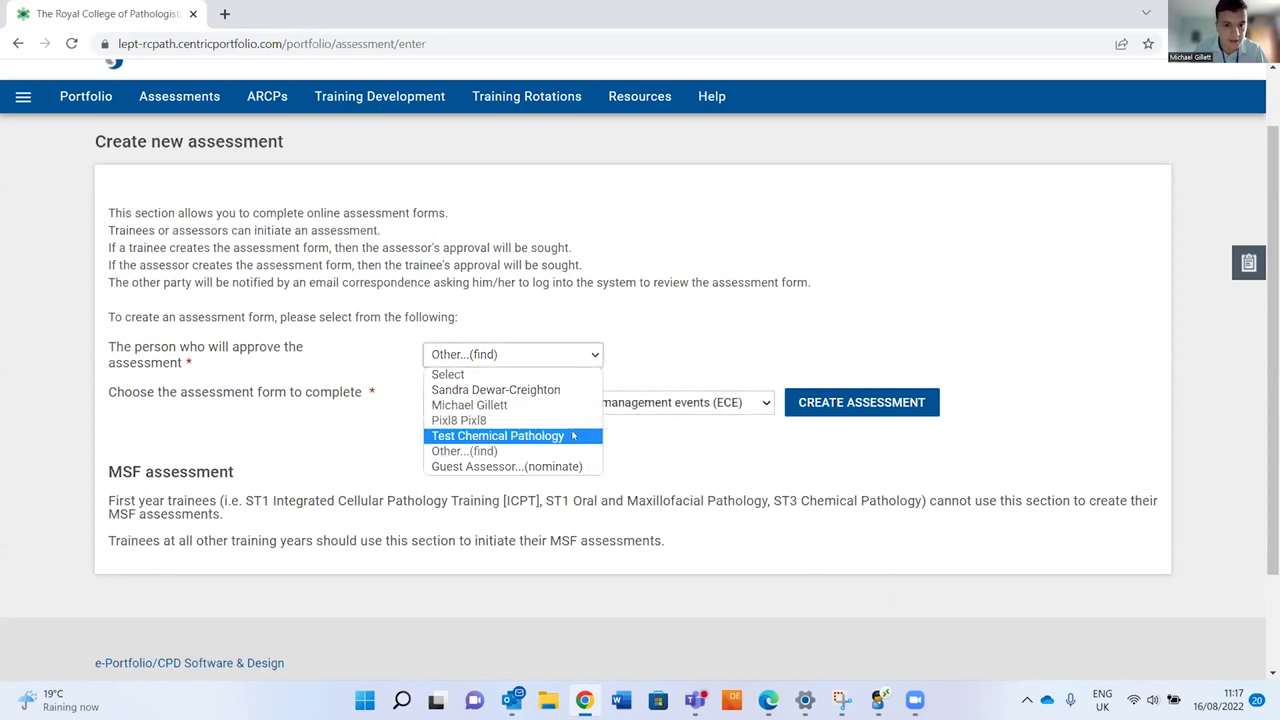
left_click(572, 467)
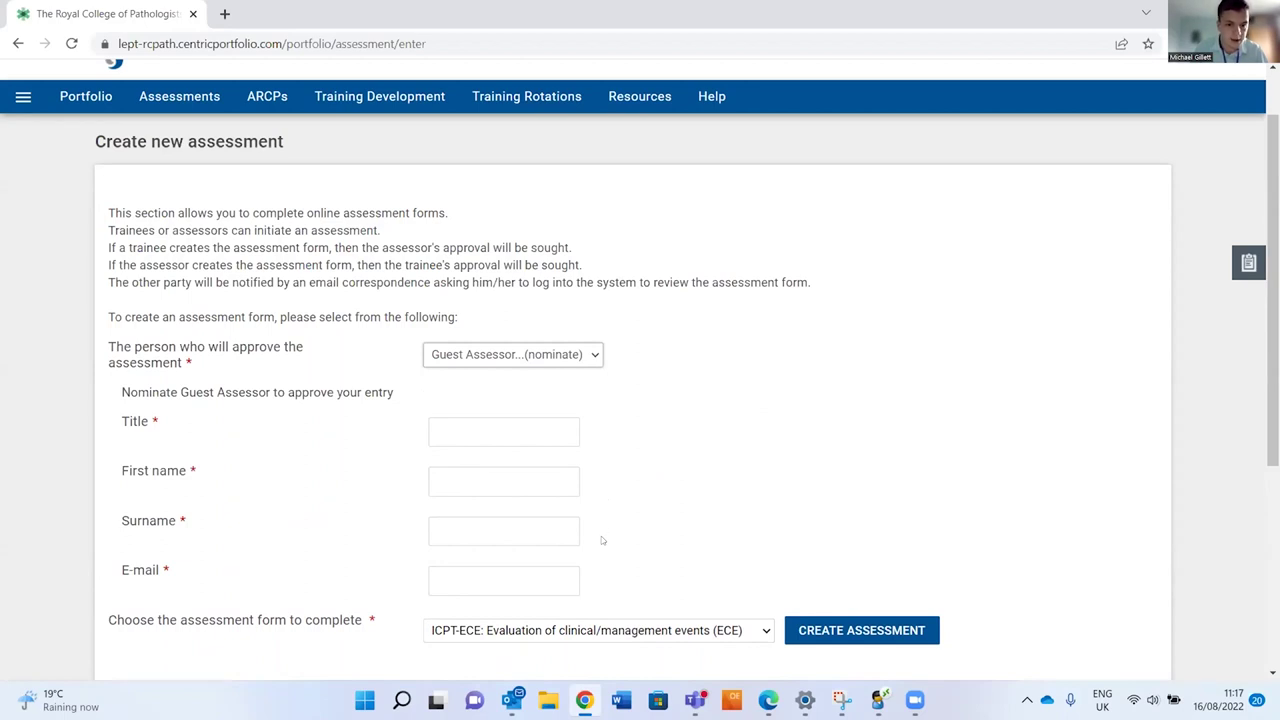
scroll(892, 383, "down", 1)
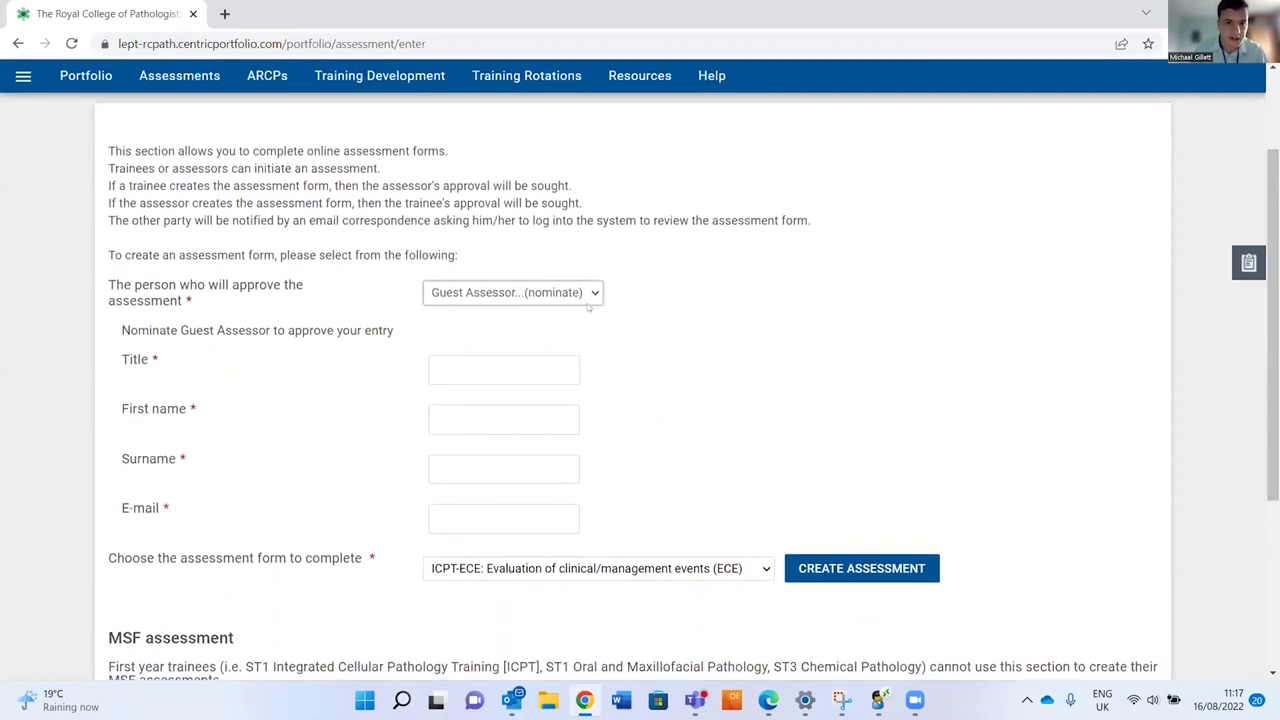
- Select the Training Programme Director as the approver and create the ECE assessment
left_click(592, 292)
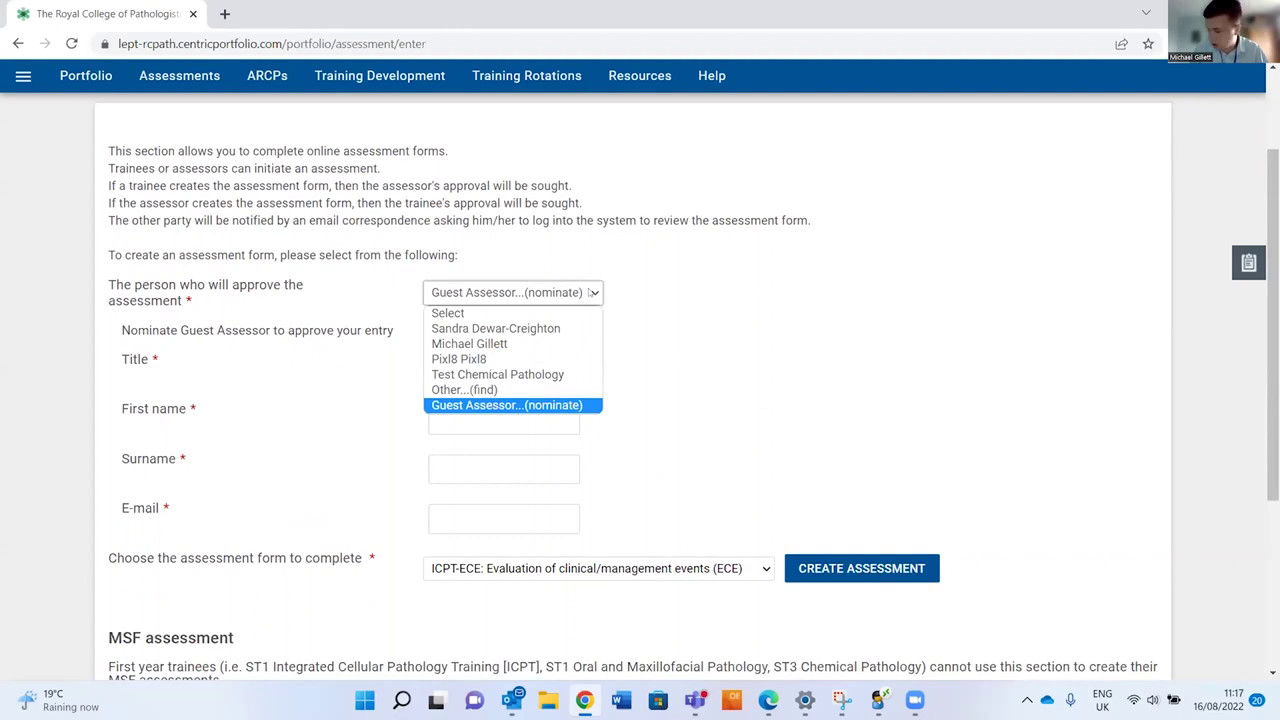
left_click(556, 346)
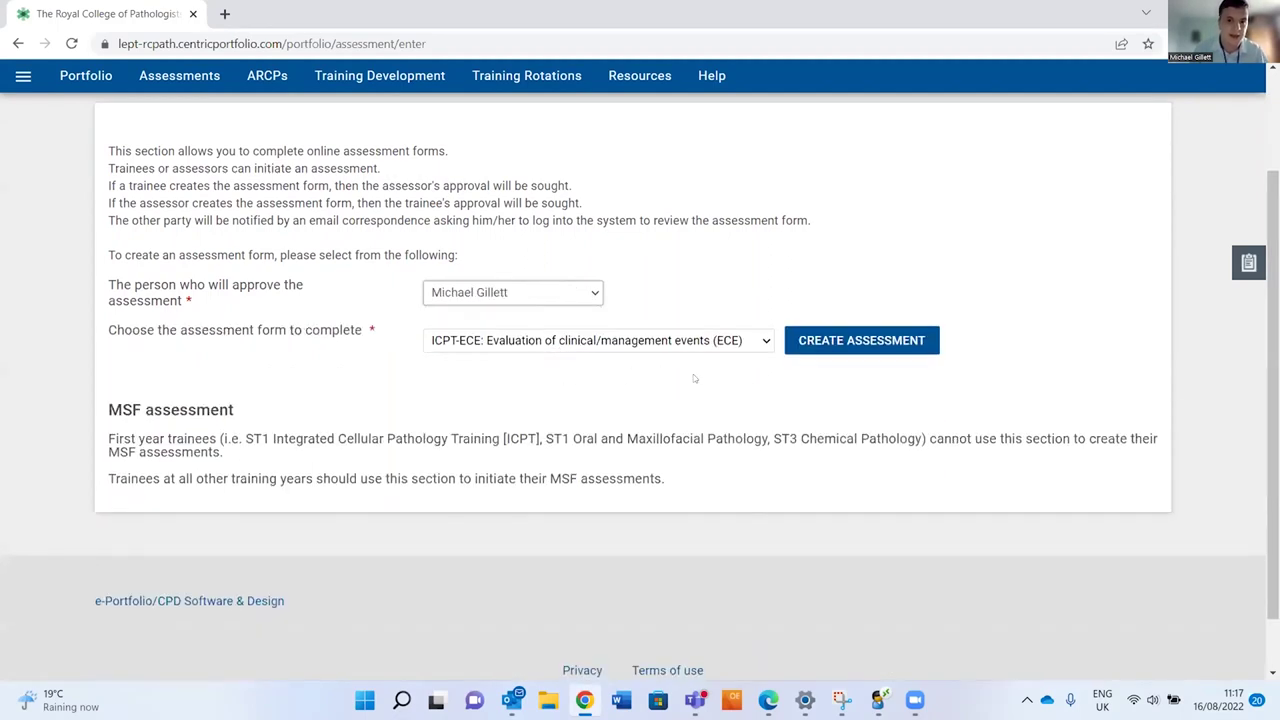
left_click(828, 344)
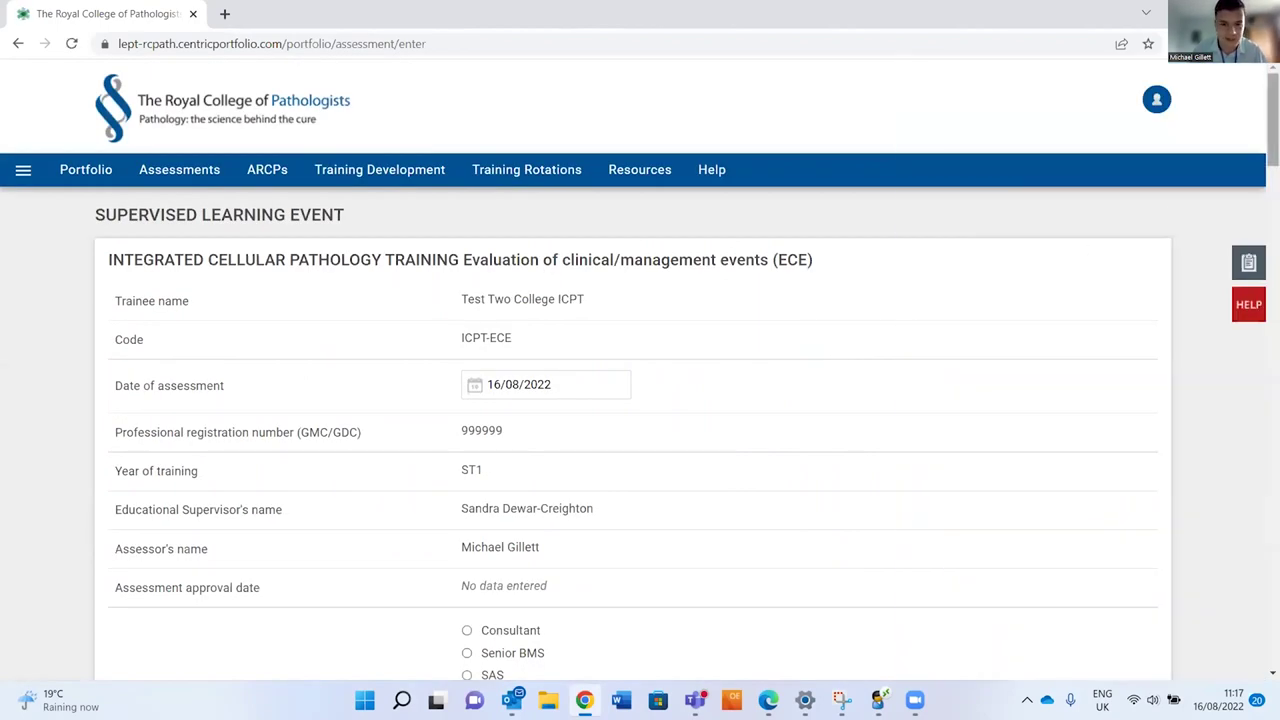
- Look through the ECE form's assessment details, assessor status options and Part 1 structured reflective note questions
scroll(715, 227, "down", 1)
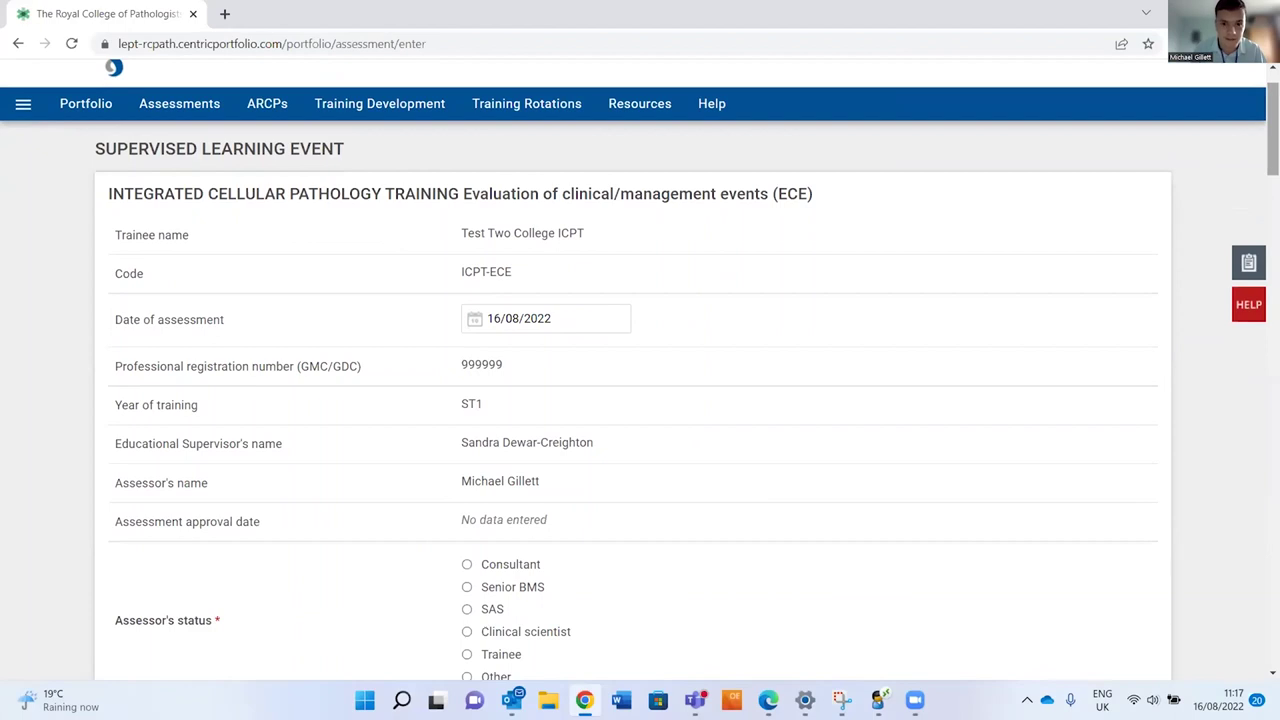
scroll(640, 370, "down", 2)
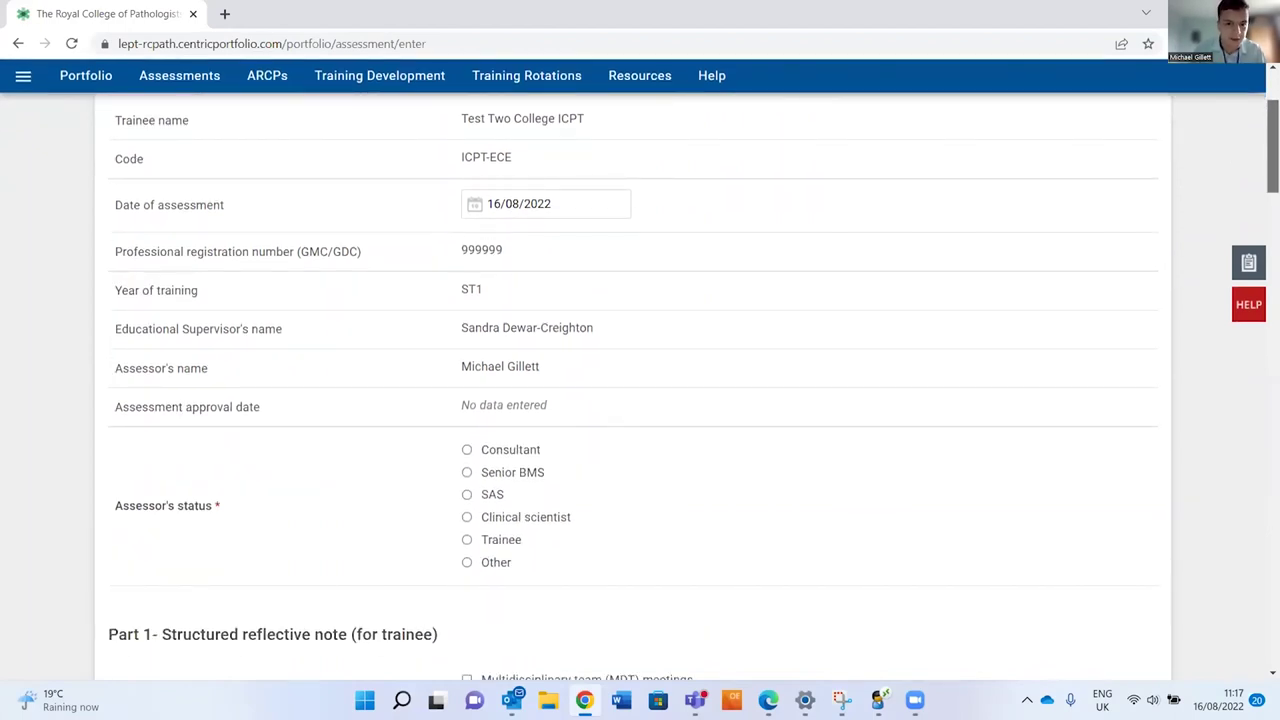
scroll(910, 204, "up", 2)
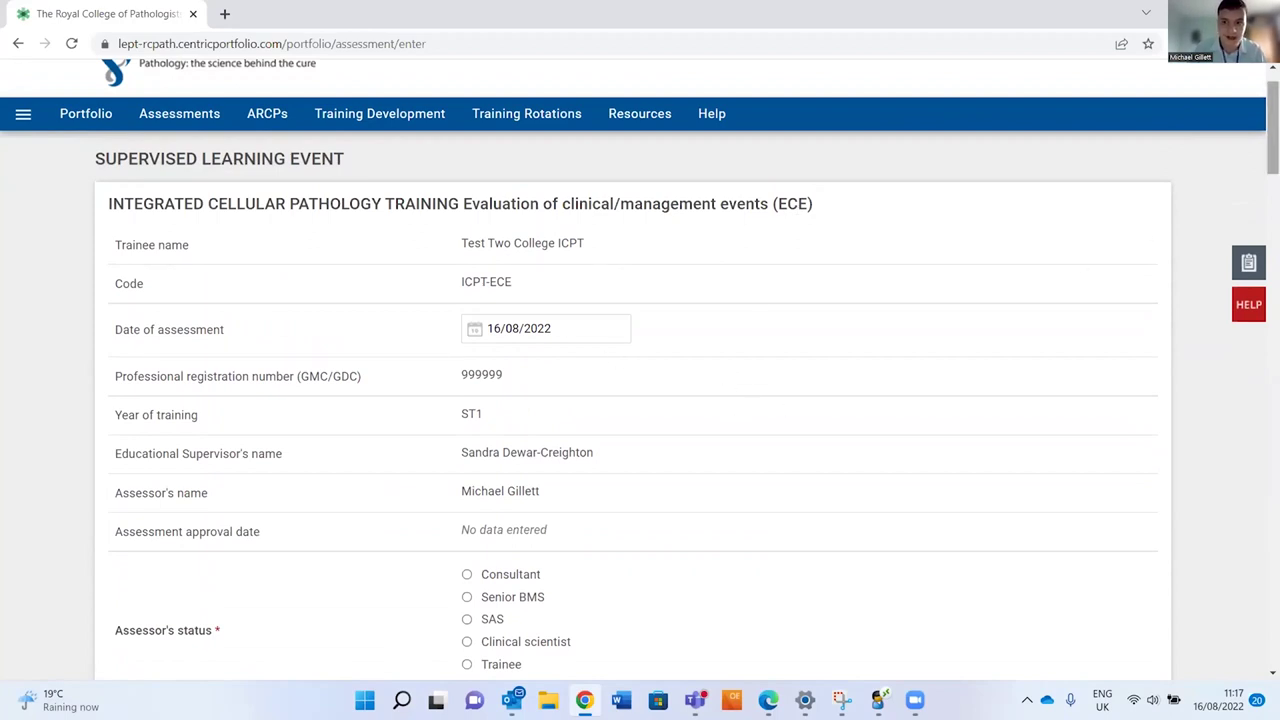
scroll(1273, 130, "down", 1)
scroll(518, 301, "down", 6)
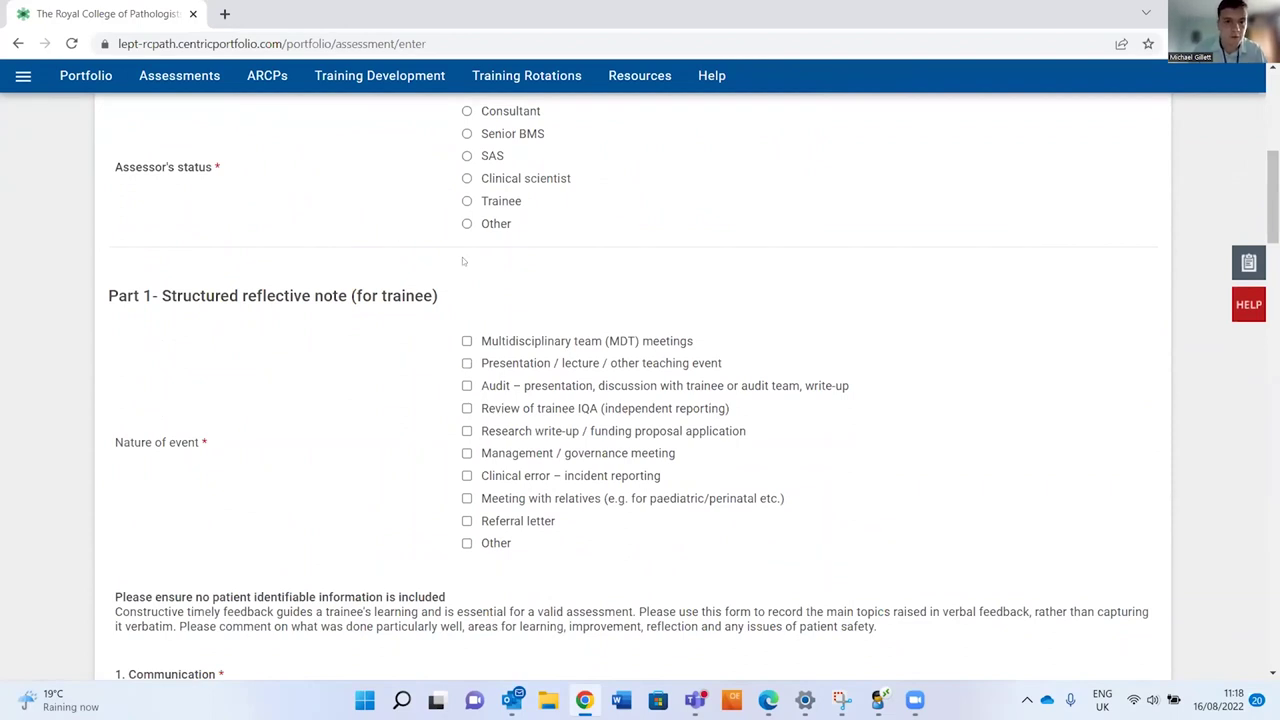
scroll(1272, 200, "down", 2)
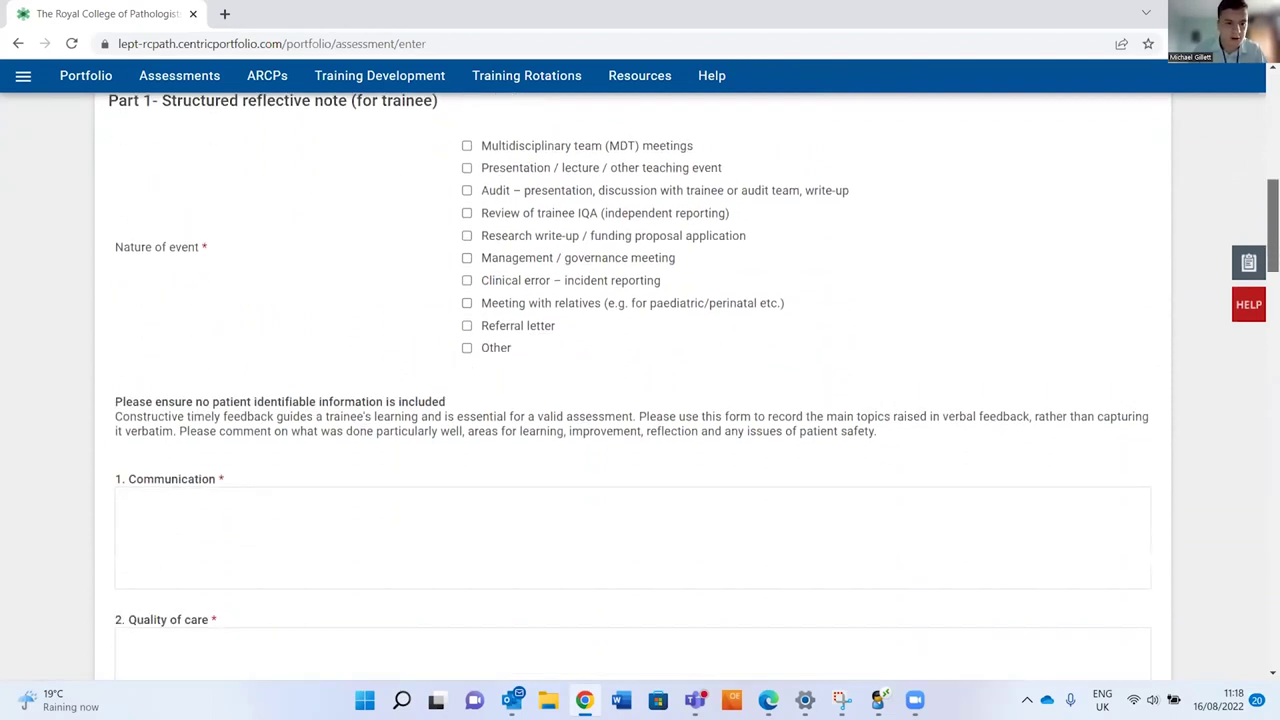
scroll(1272, 300, "down", 6)
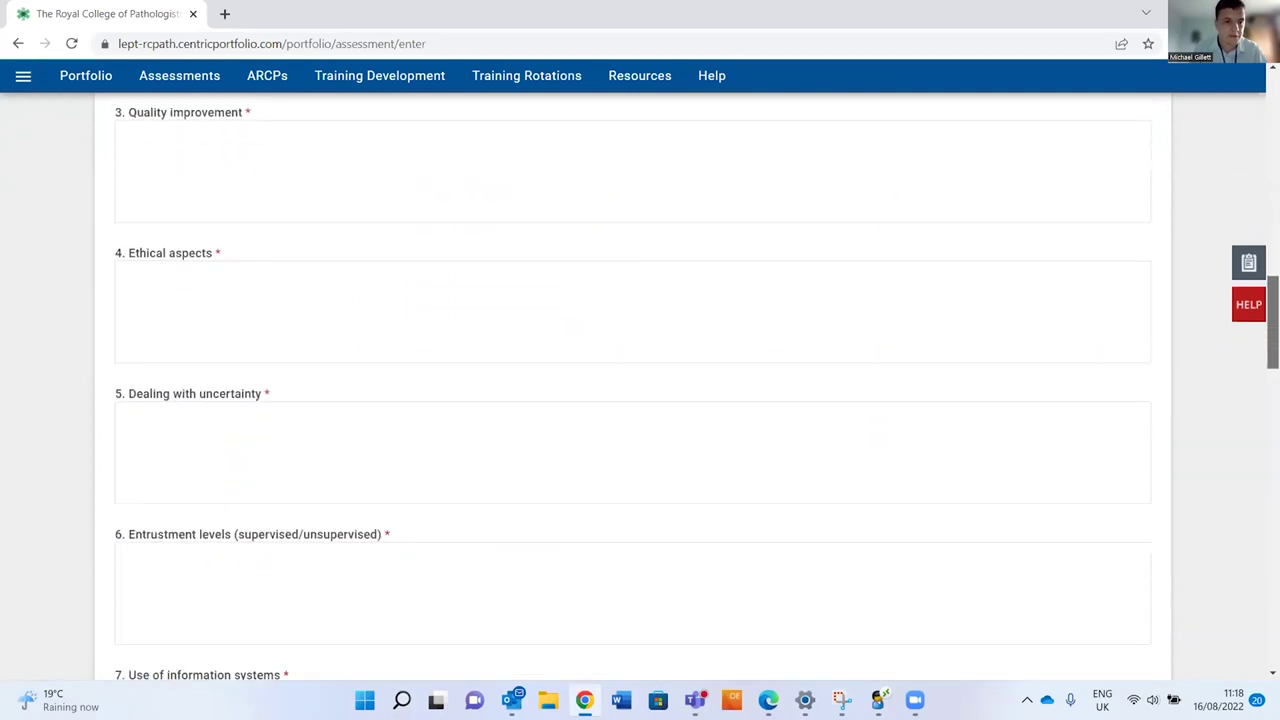
scroll(1272, 320, "down", 6)
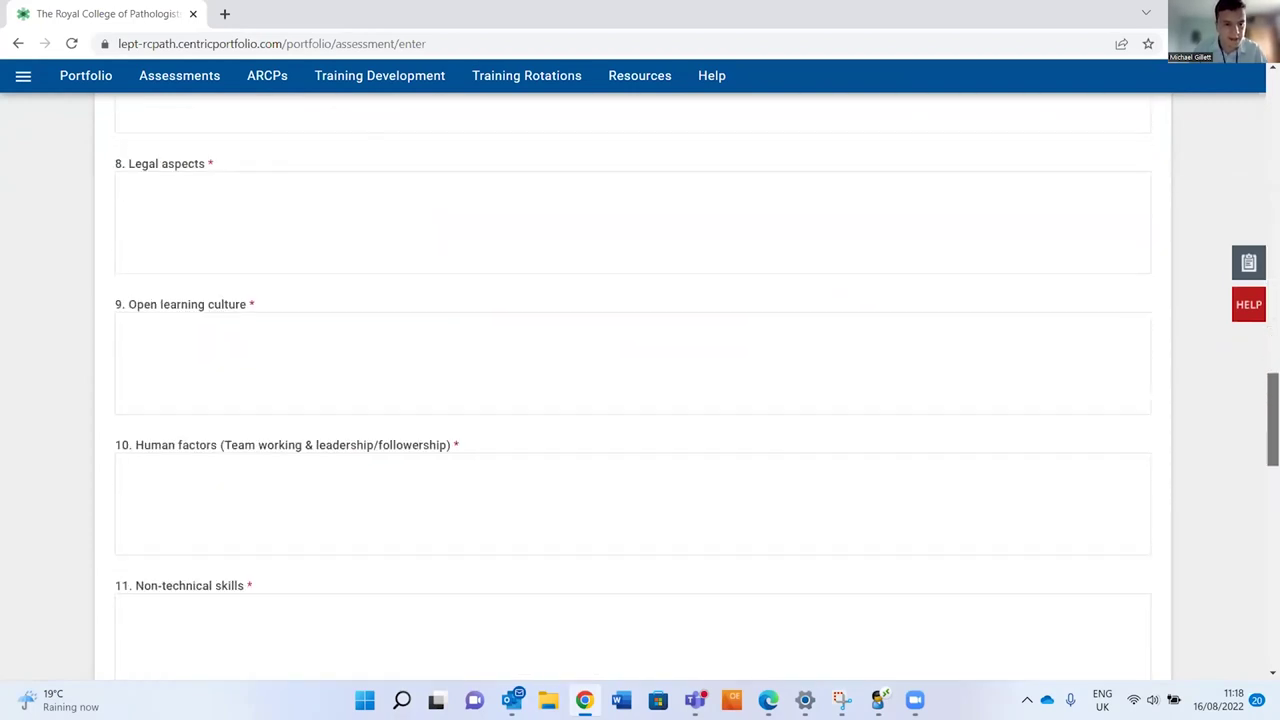
scroll(1272, 420, "down", 8)
scroll(640, 390, "down", 3)
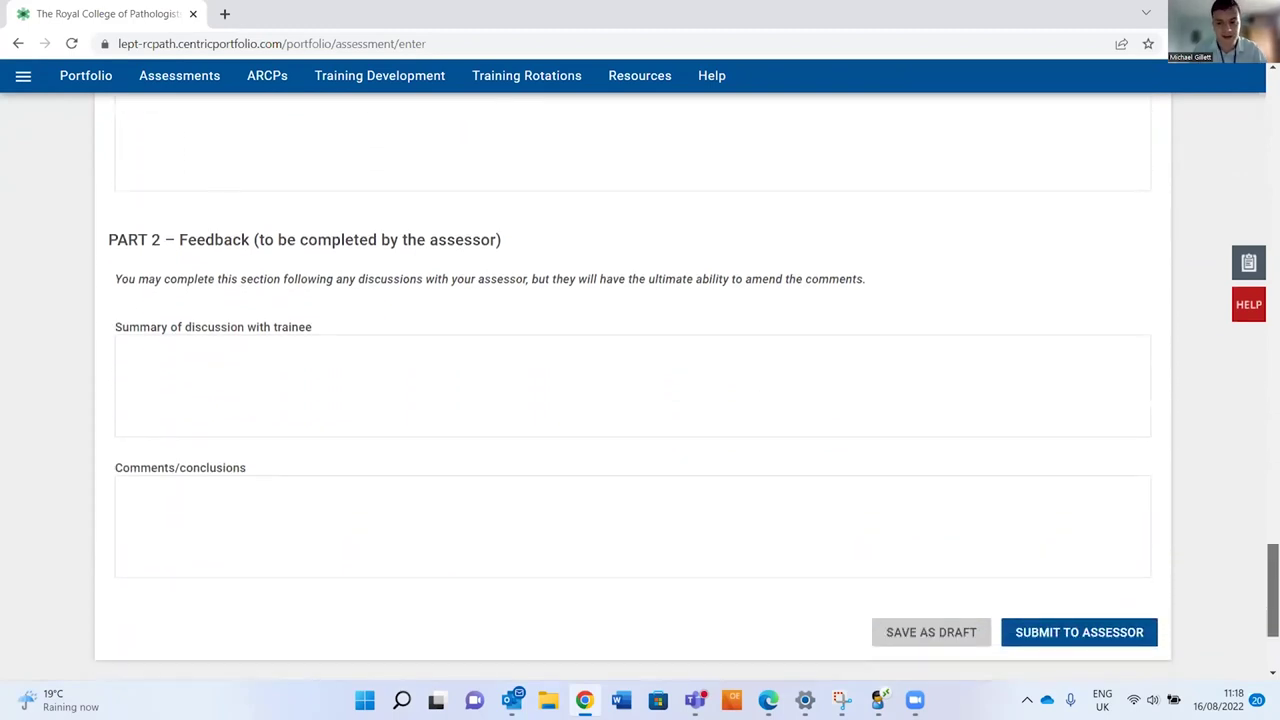
- Examine the Part 2 assessor feedback fields and the options for saving or submitting the ECE form
scroll(640, 390, "down", 1)
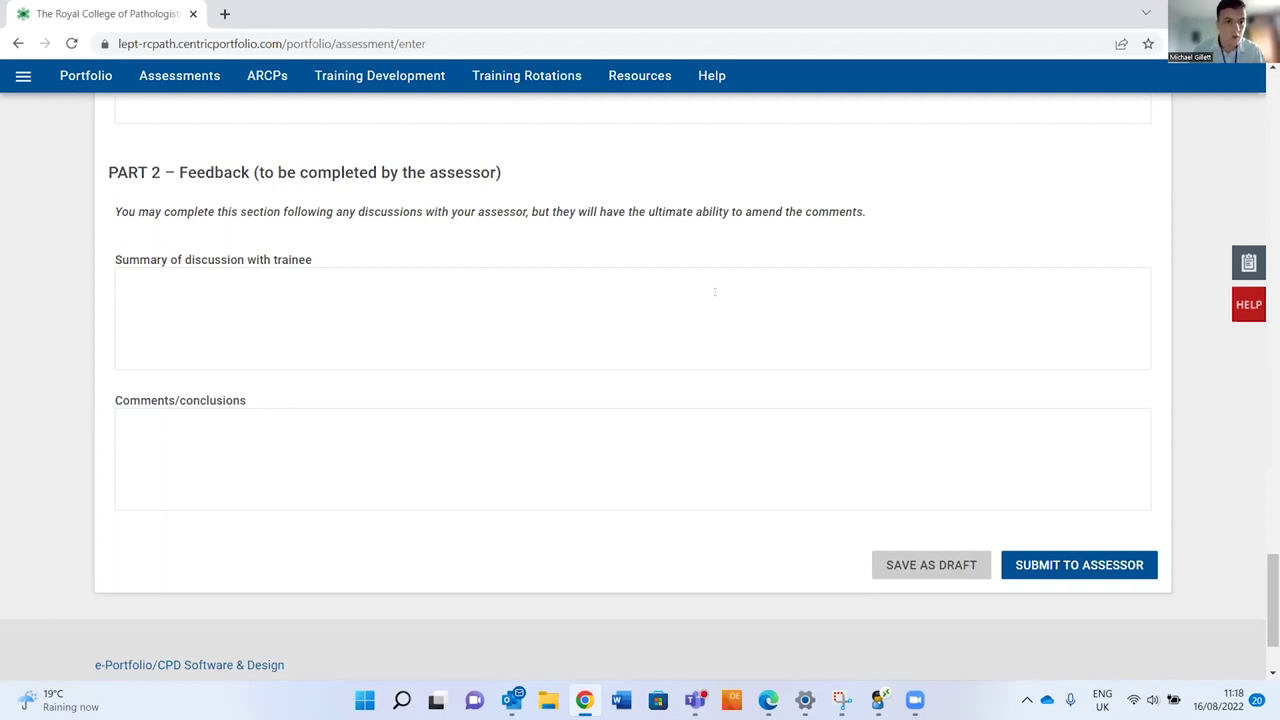
left_click(288, 291)
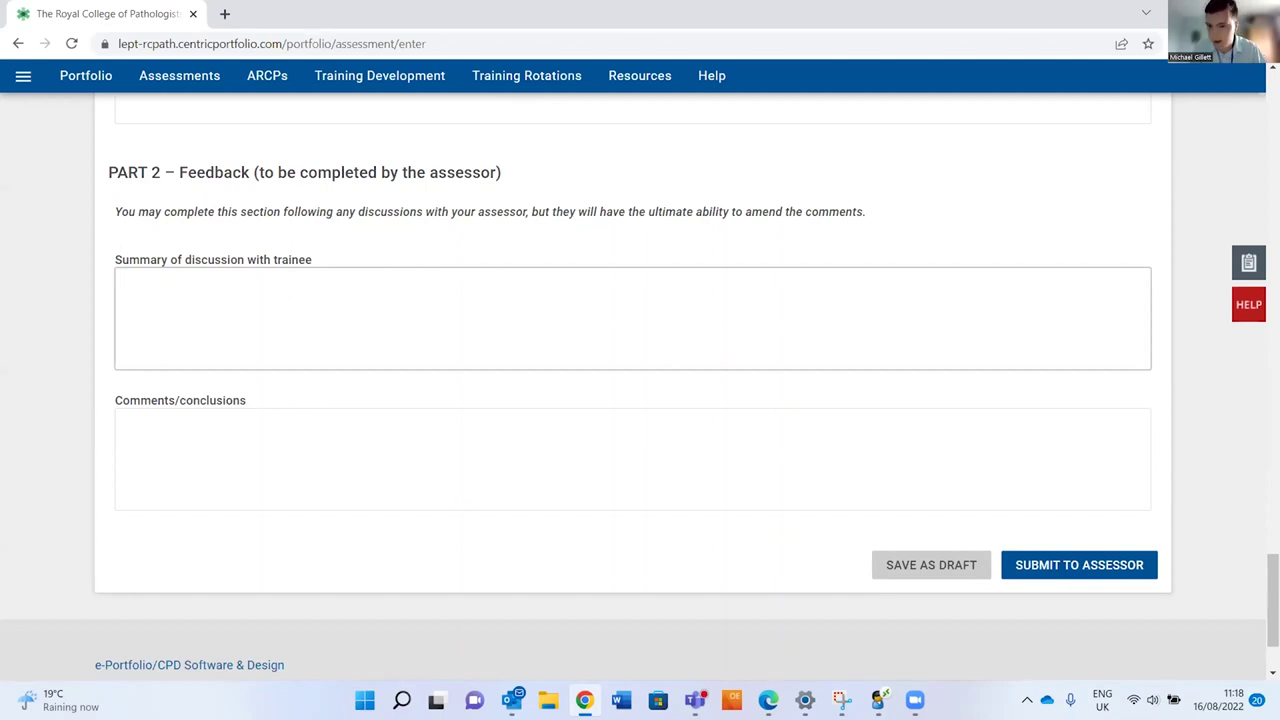
scroll(640, 380, "down", 1)
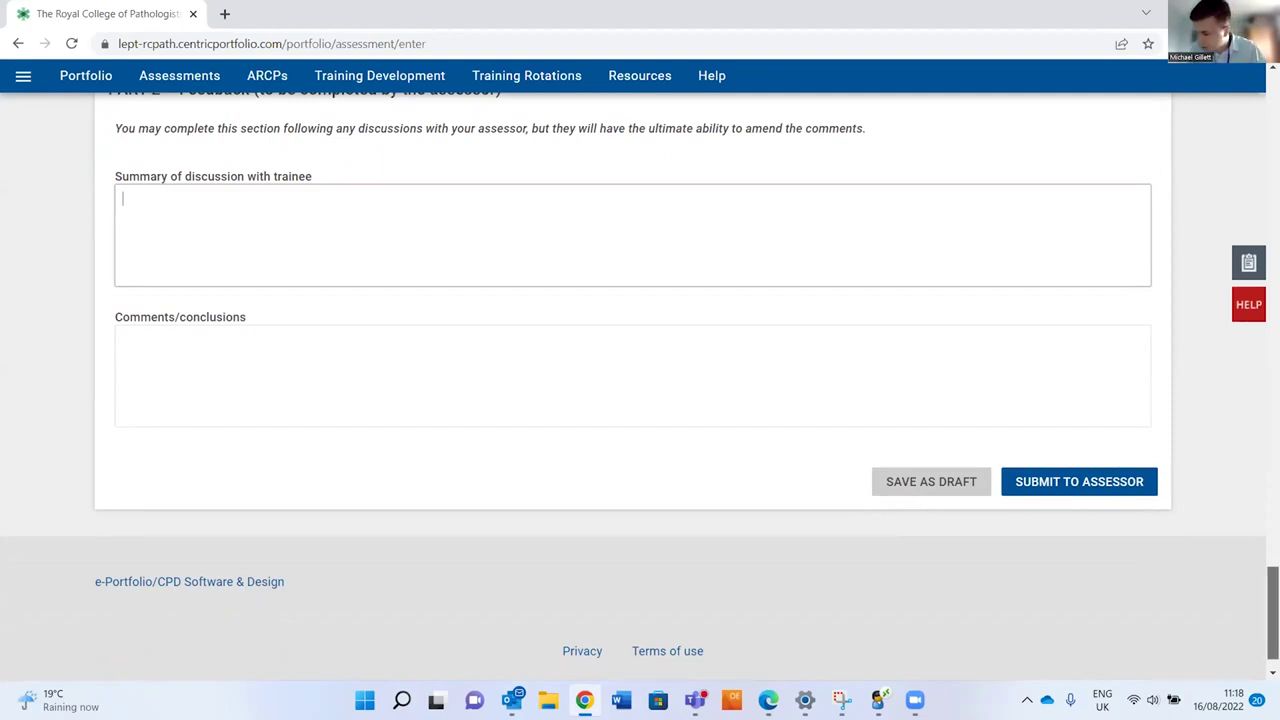
scroll(640, 386, "up", 1)
scroll(640, 386, "down", 1)
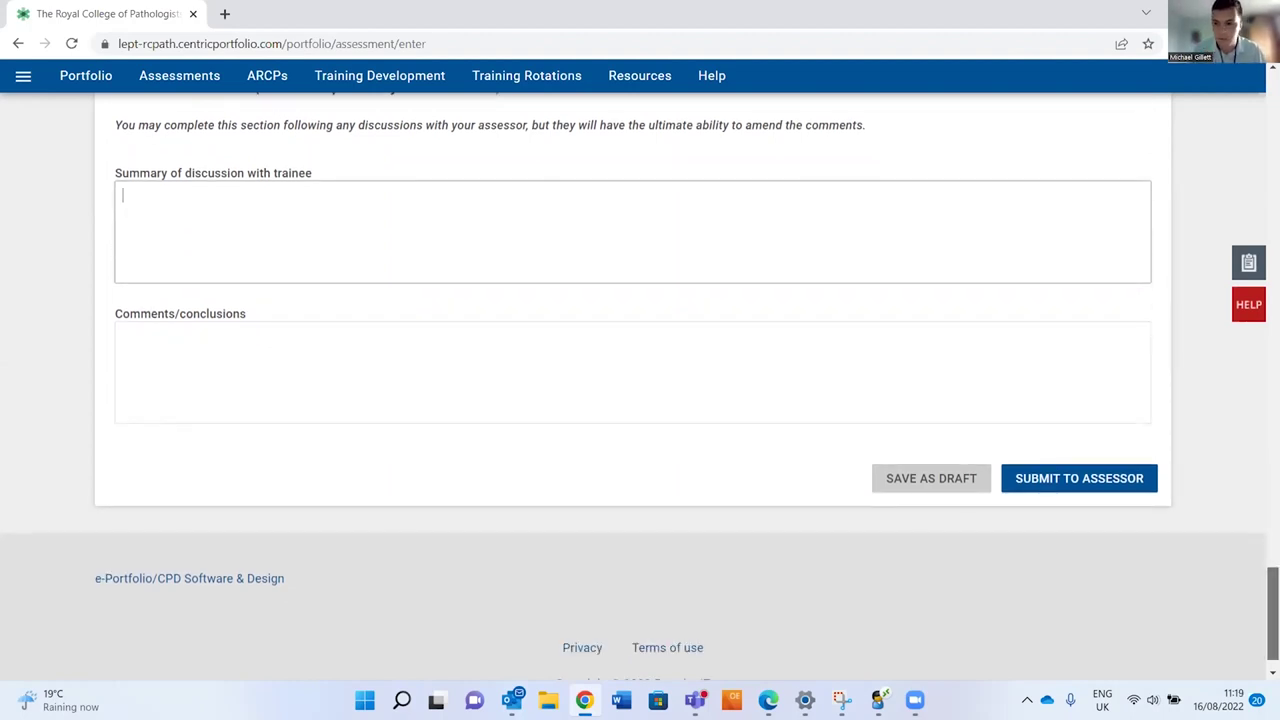
- Leave the ECE form for the home page and open the approved ECE task's association with CiPs and GPCs
left_click_drag(1272, 600, 1249, 110)
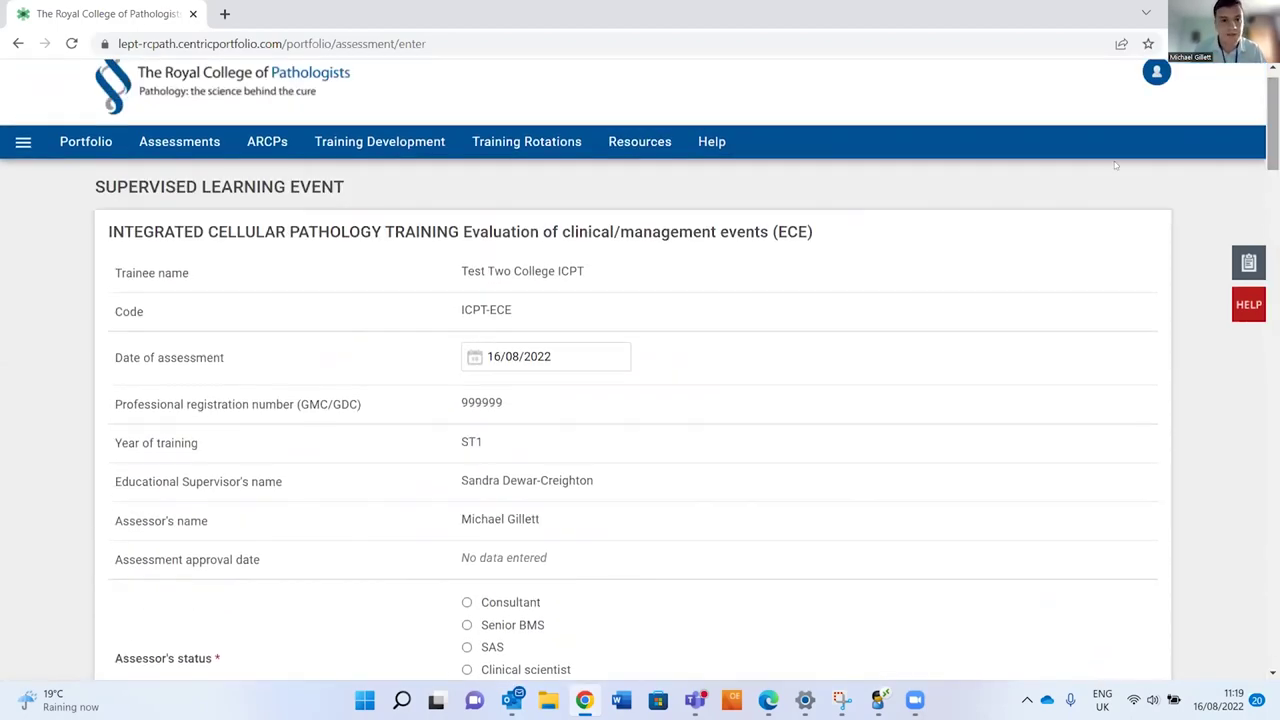
left_click(22, 142)
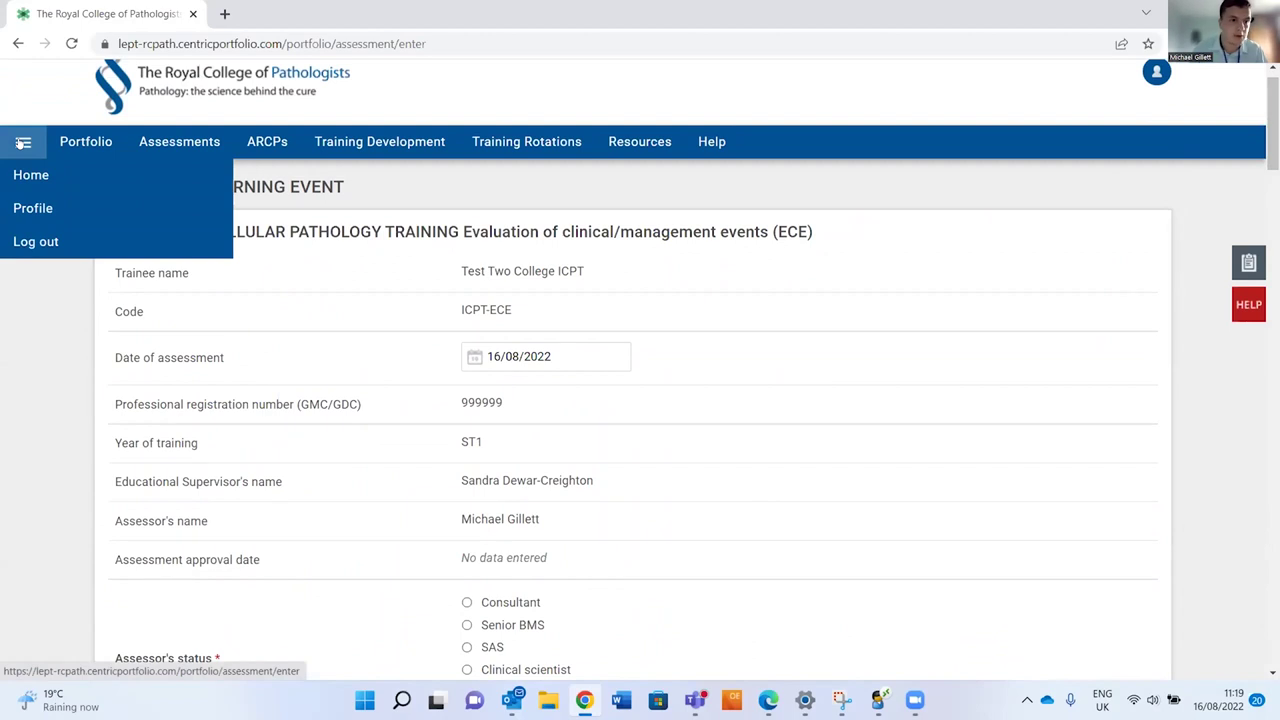
left_click(22, 143)
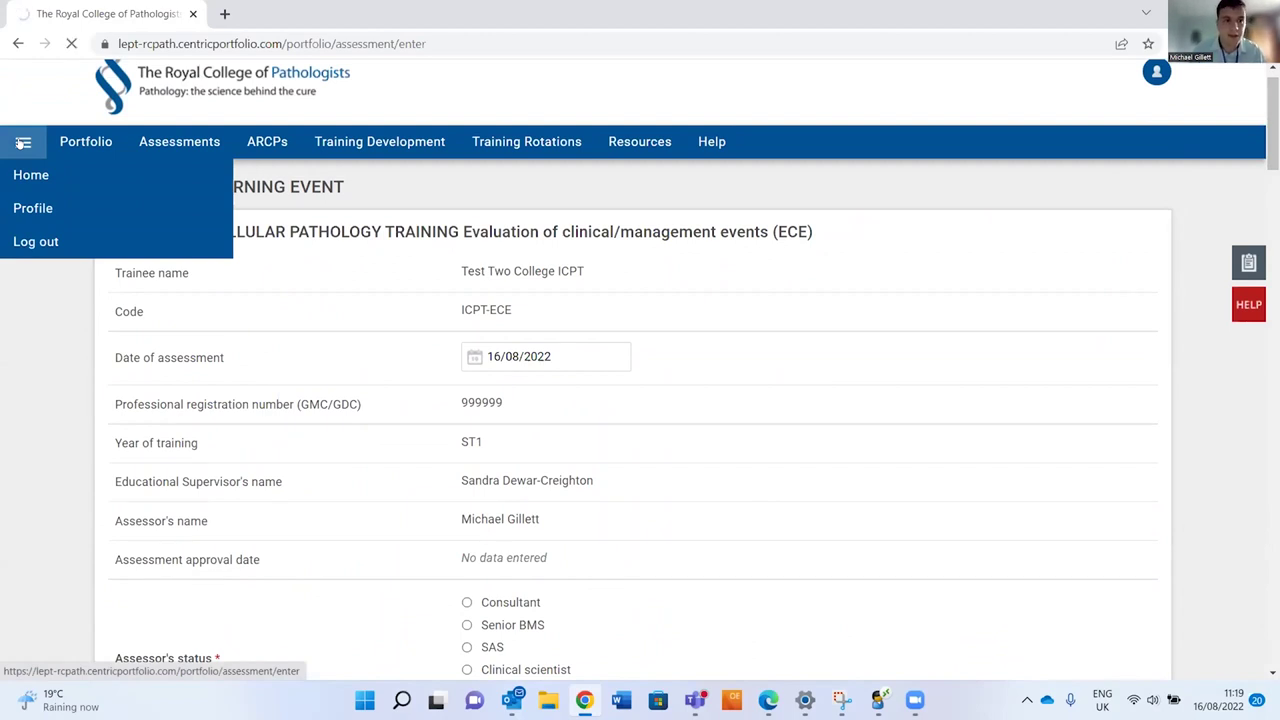
left_click(25, 171)
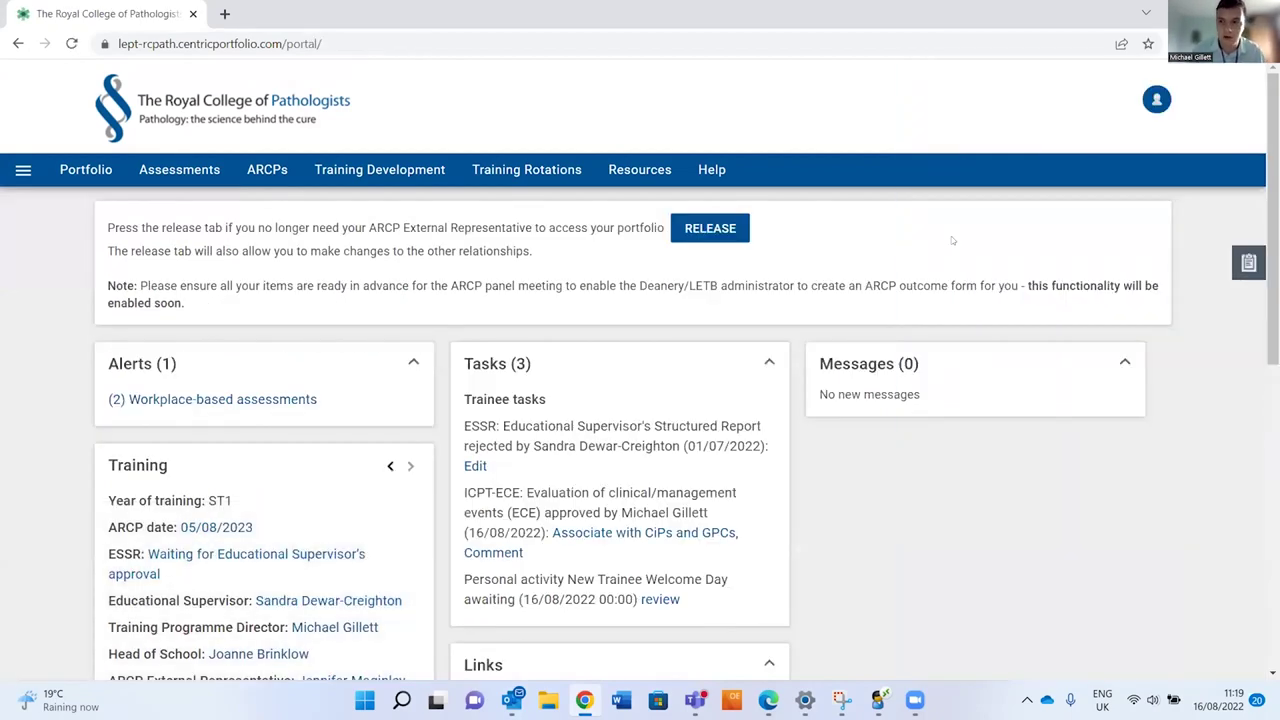
scroll(643, 464, "down", 1)
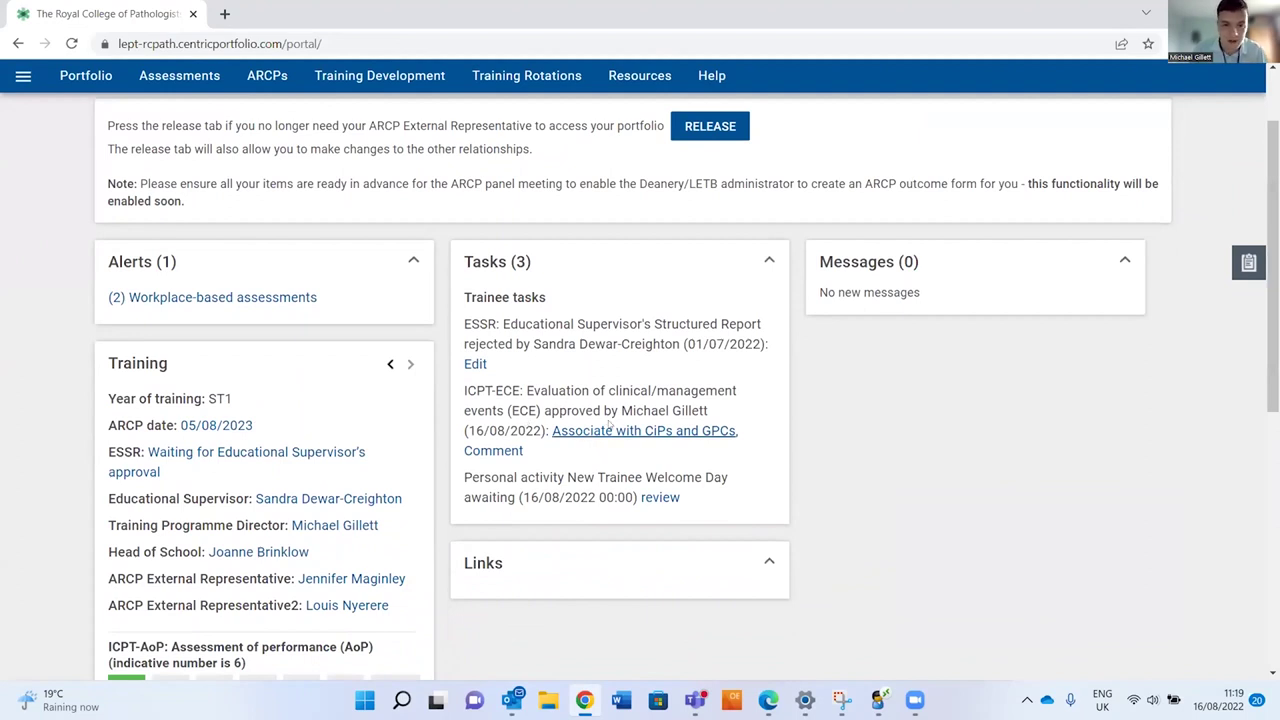
left_click(669, 432)
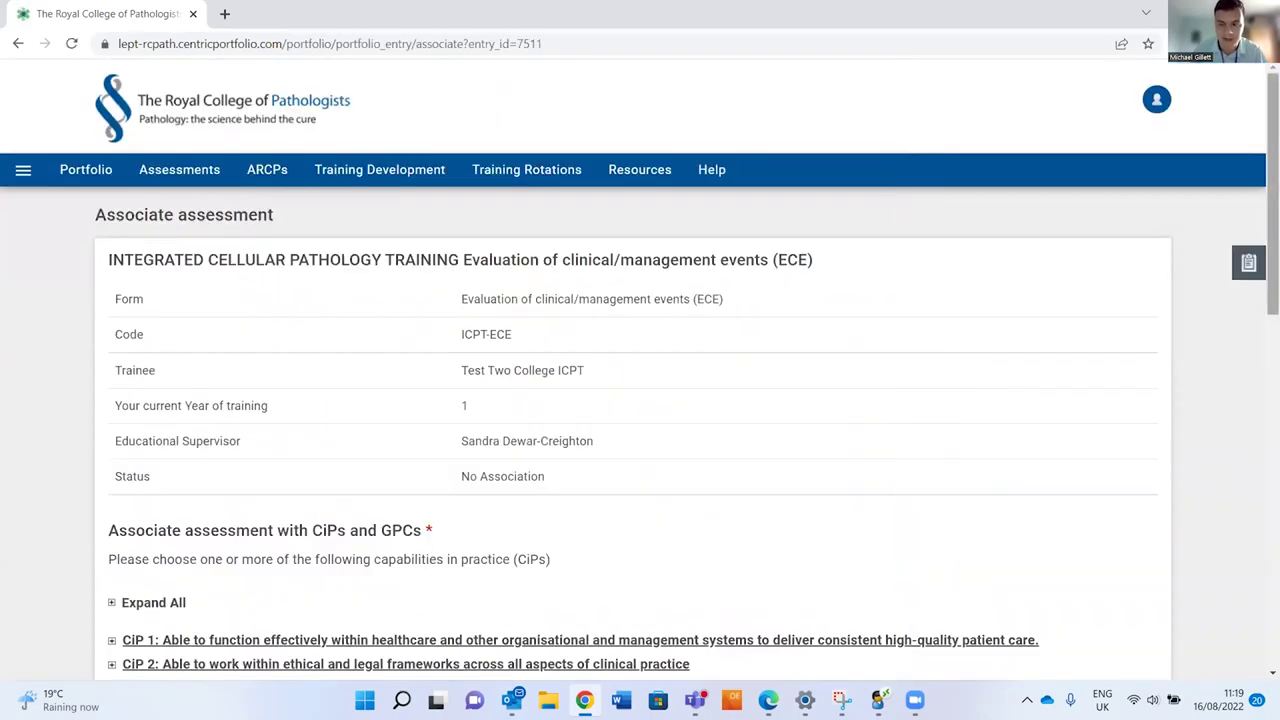
- Select CiP 1.4 on career planning and CiP 5.3 on supporting health service research for the ECE assessment
scroll(640, 365, "down", 1)
scroll(640, 387, "down", 4)
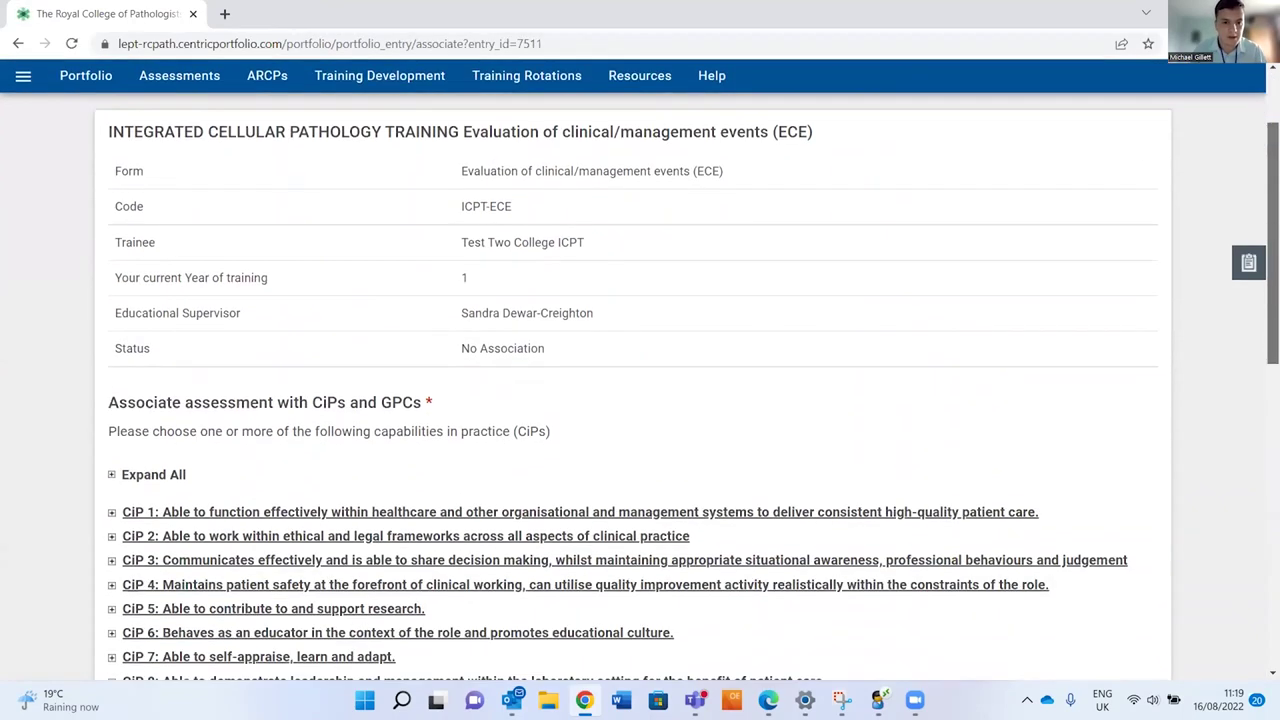
scroll(640, 387, "down", 3)
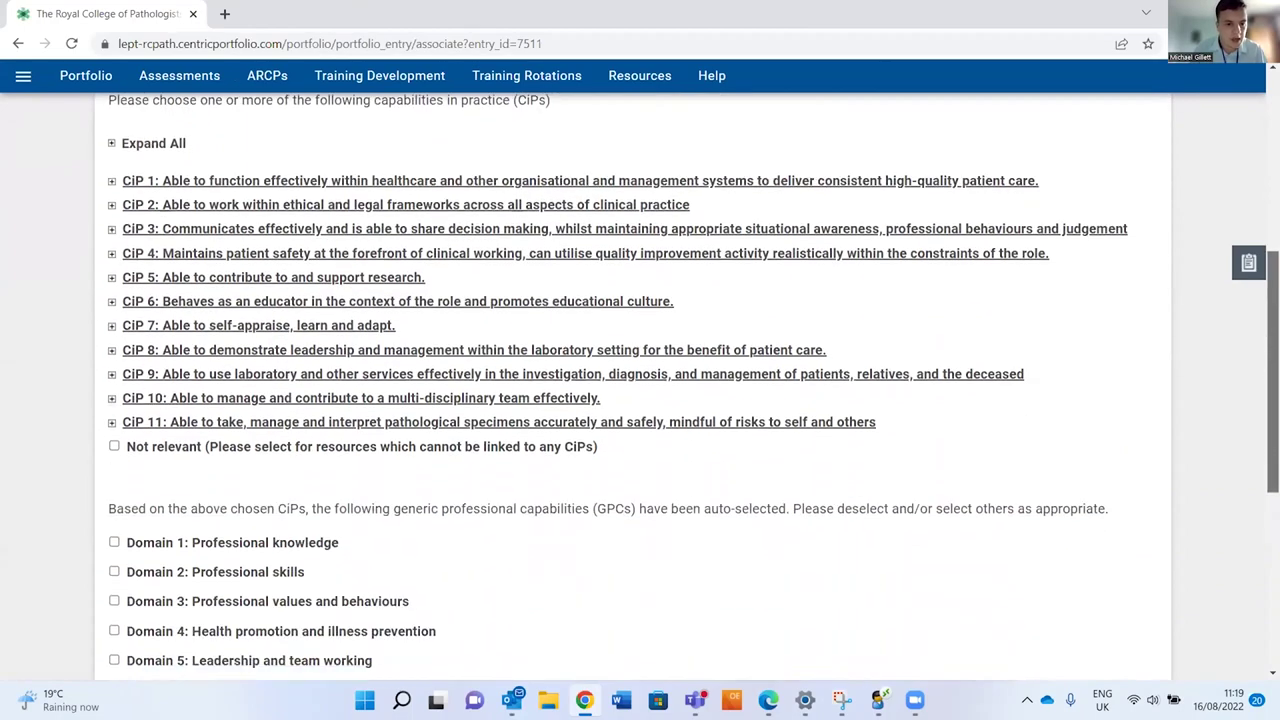
scroll(640, 387, "up", 1)
scroll(472, 303, "up", 2)
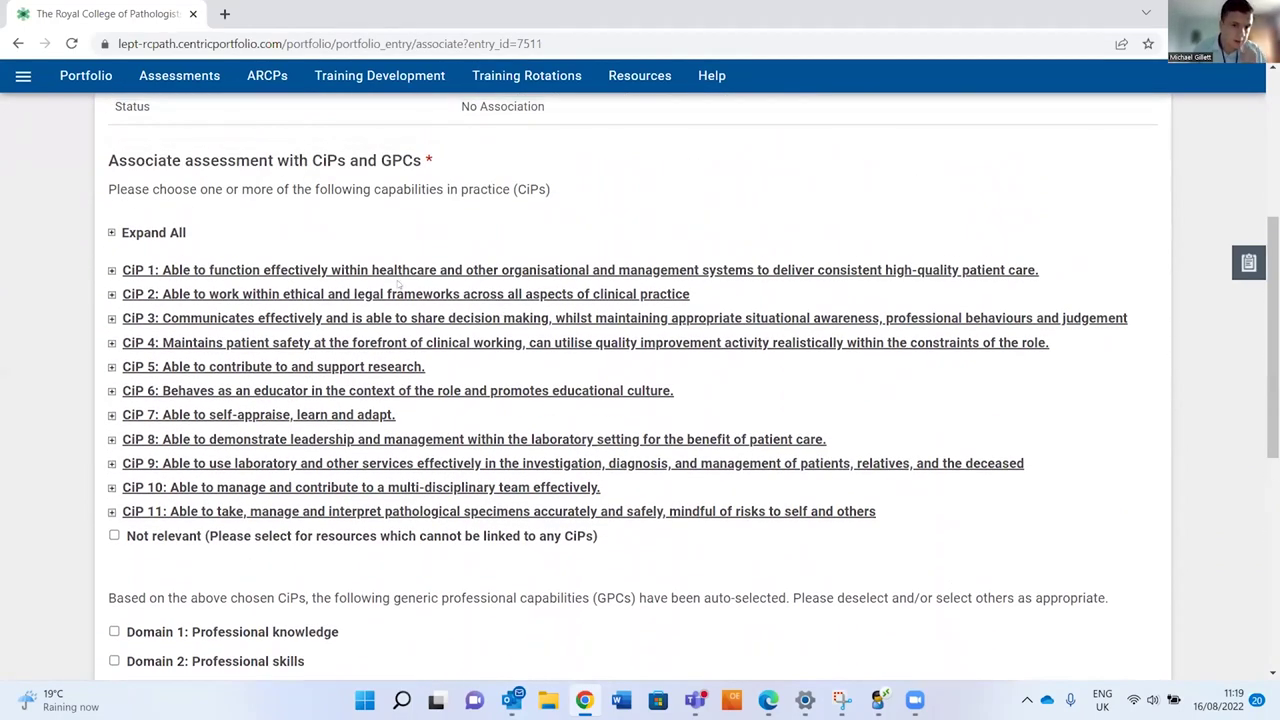
left_click(385, 271)
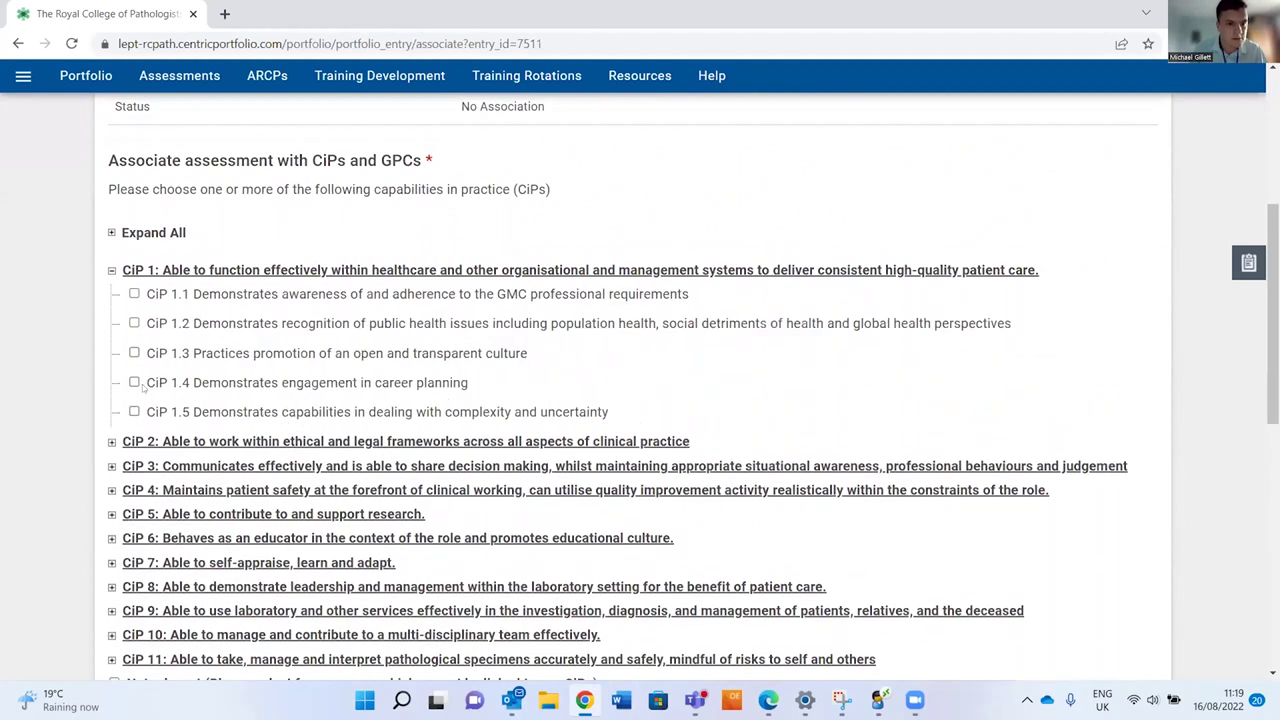
left_click(134, 382)
left_click(215, 515)
scroll(527, 530, "down", 1)
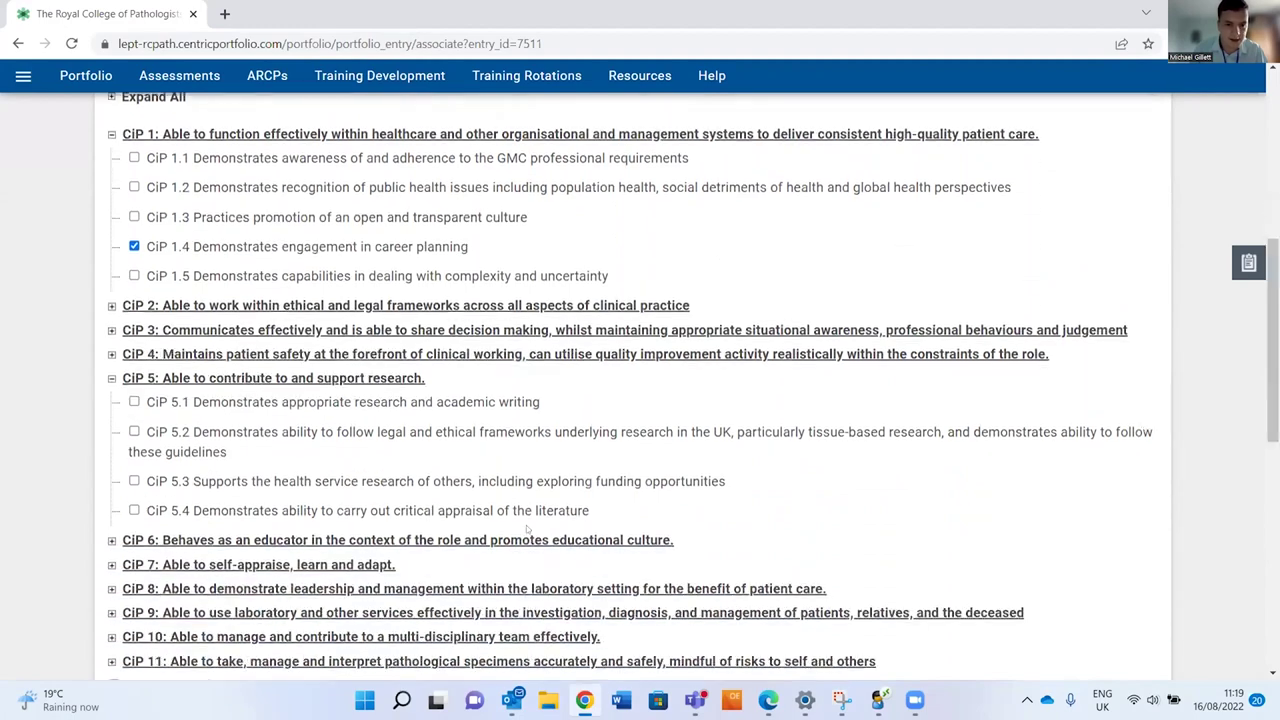
left_click(134, 481)
- Add Domain 5 and deselect Domain 3 in the auto-selected GPCs, and add the associations to the ECE assessment
scroll(1273, 340, "down", 5)
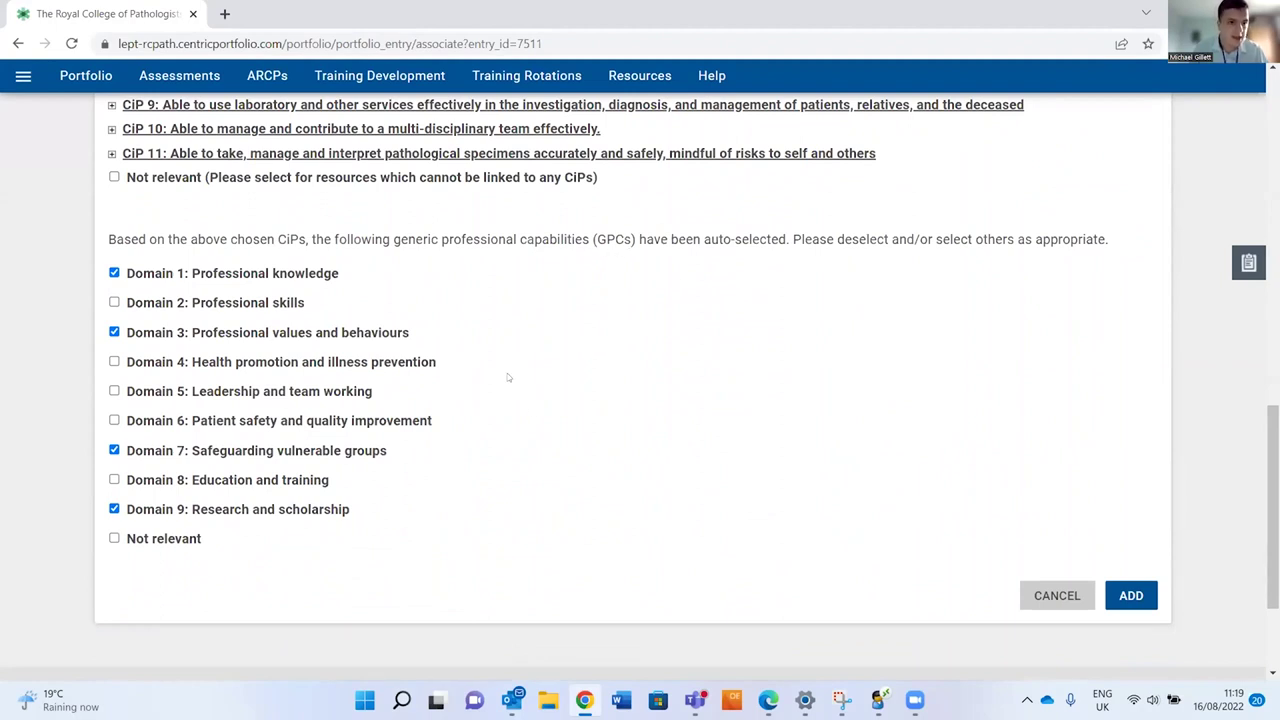
left_click(151, 396)
left_click(114, 332)
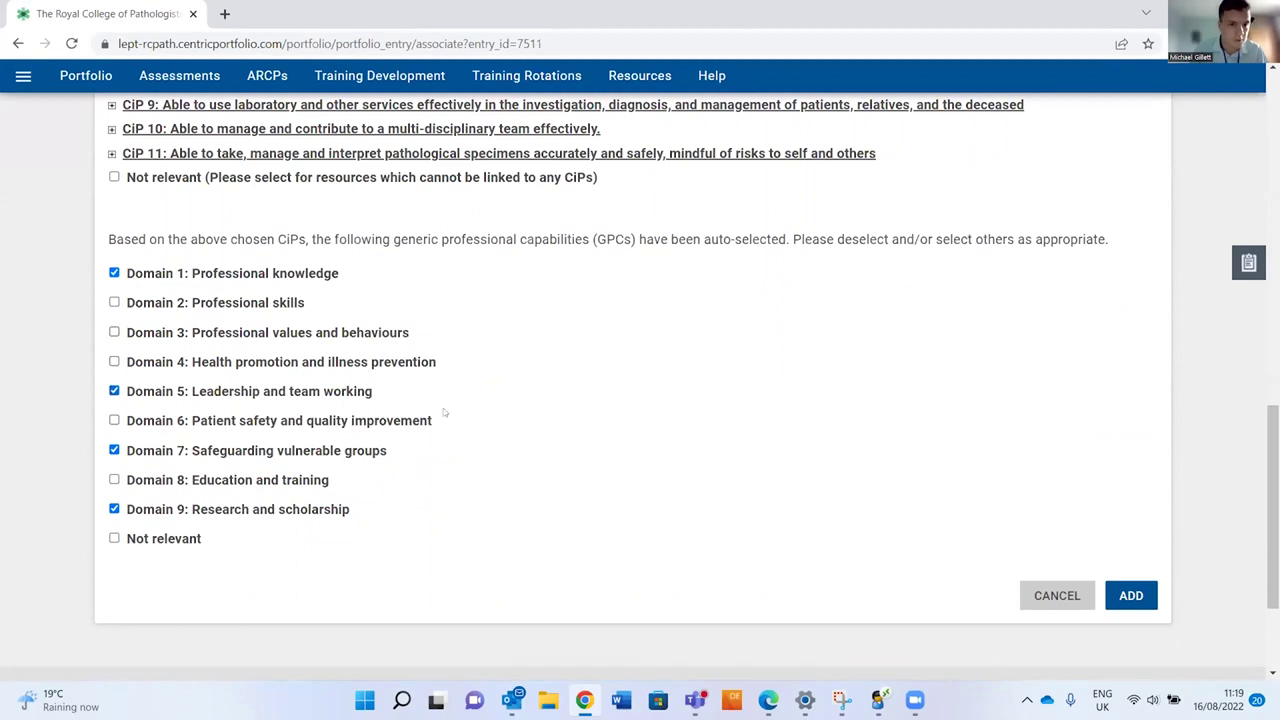
scroll(1270, 420, "down", 2)
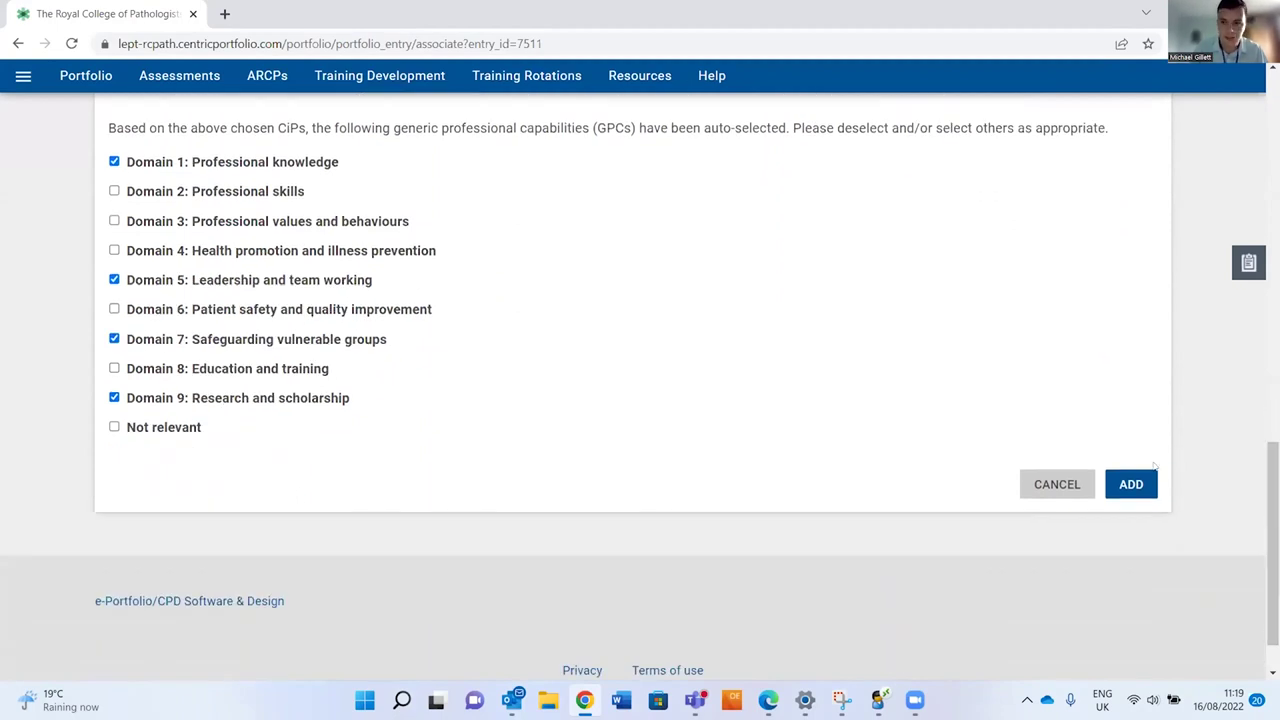
left_click(1138, 484)
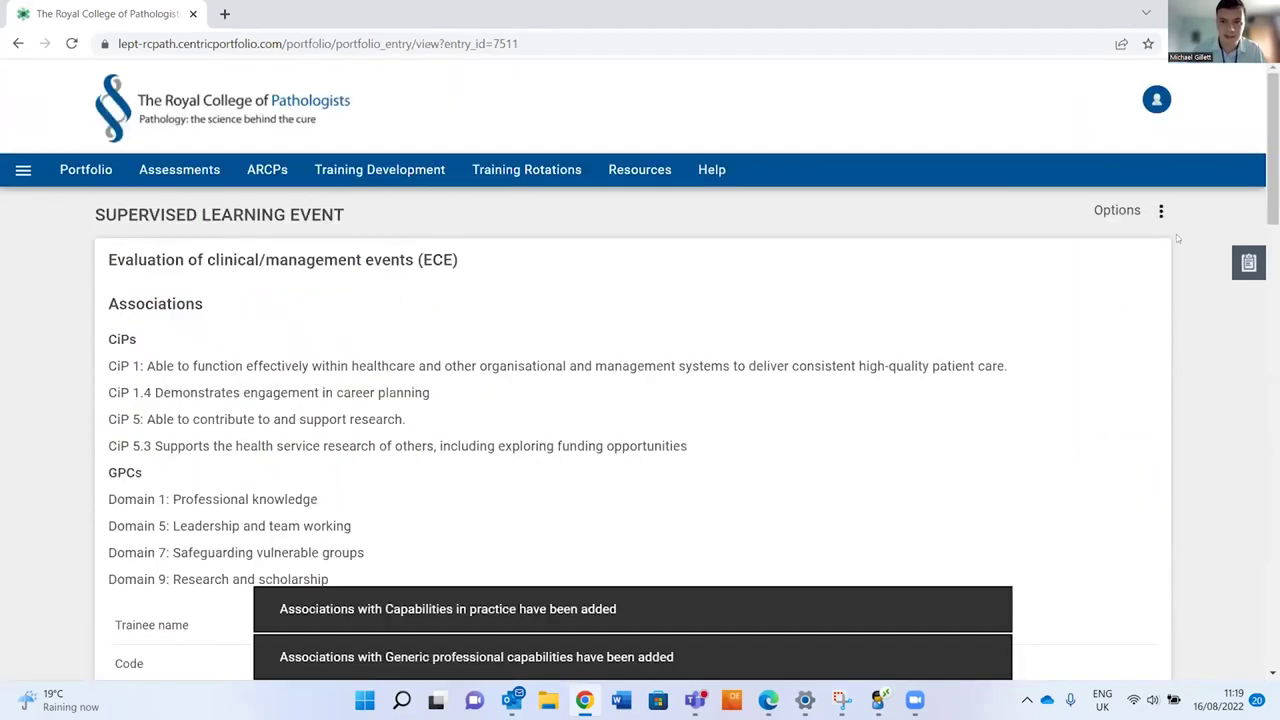
- Assign the ECE assessment to the open ARCP 3 (01/08/2022 - 31/07/2023)
left_click(1143, 211)
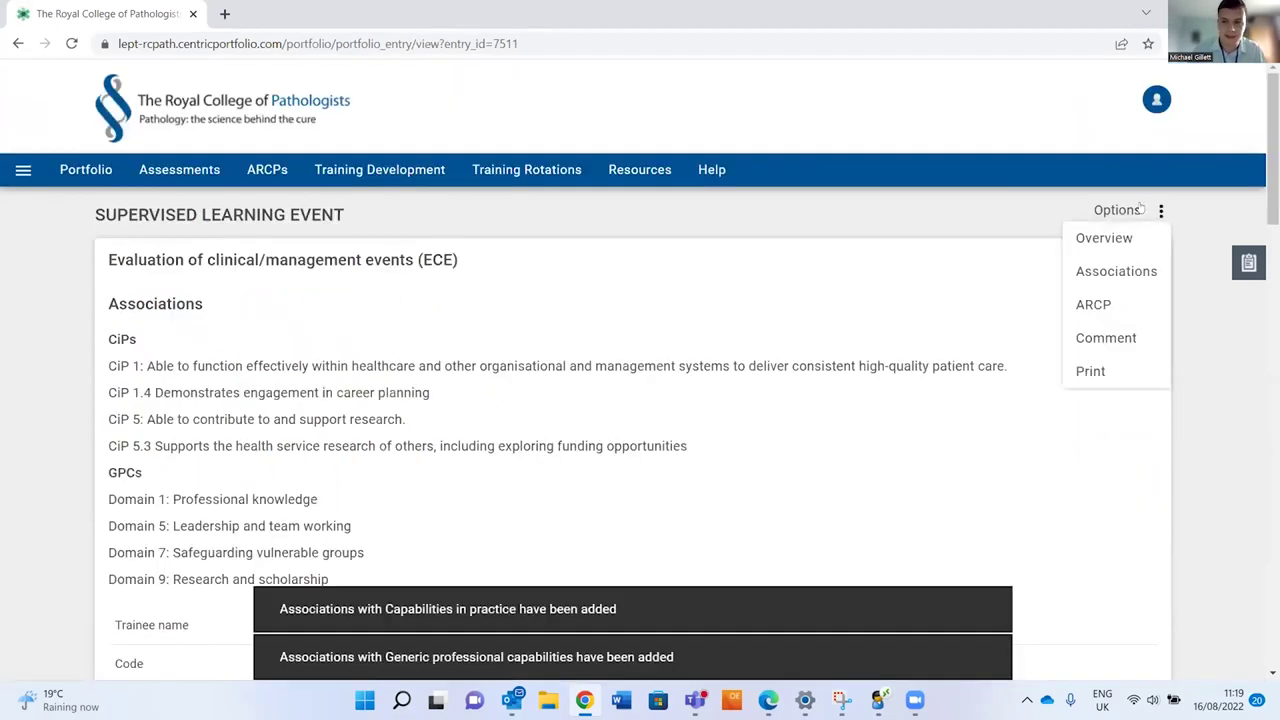
left_click(1105, 310)
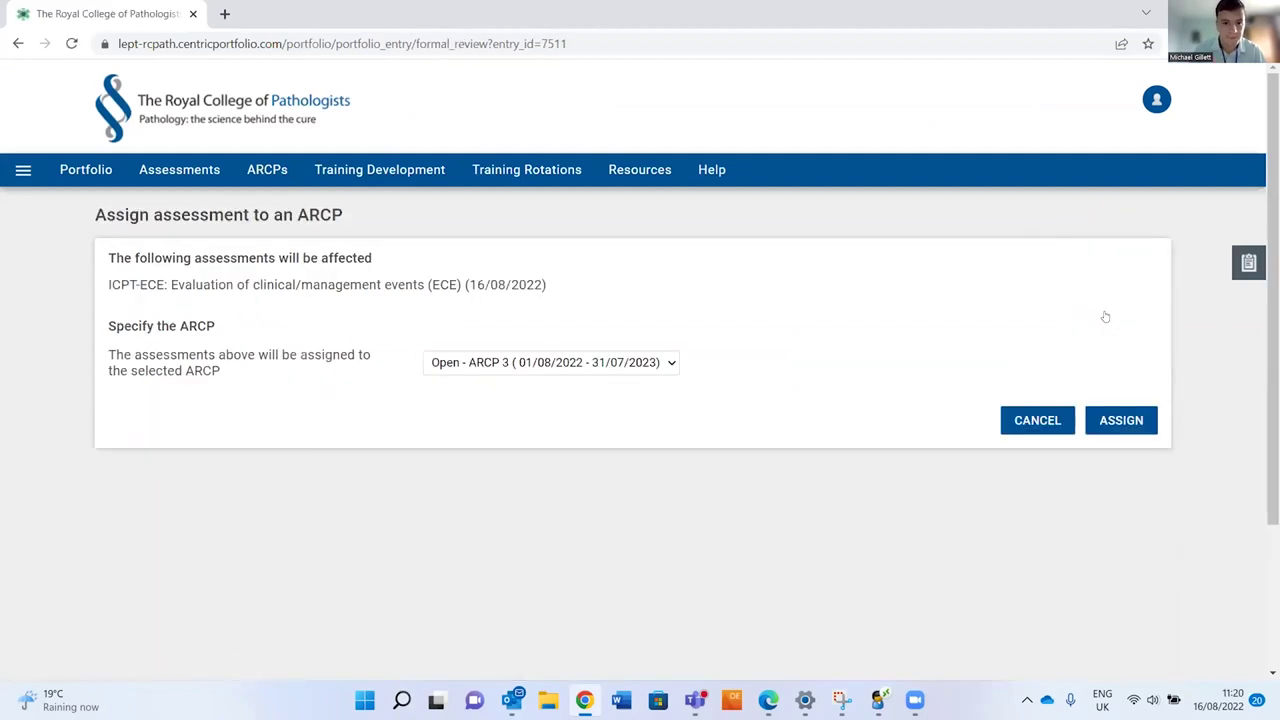
left_click(651, 368)
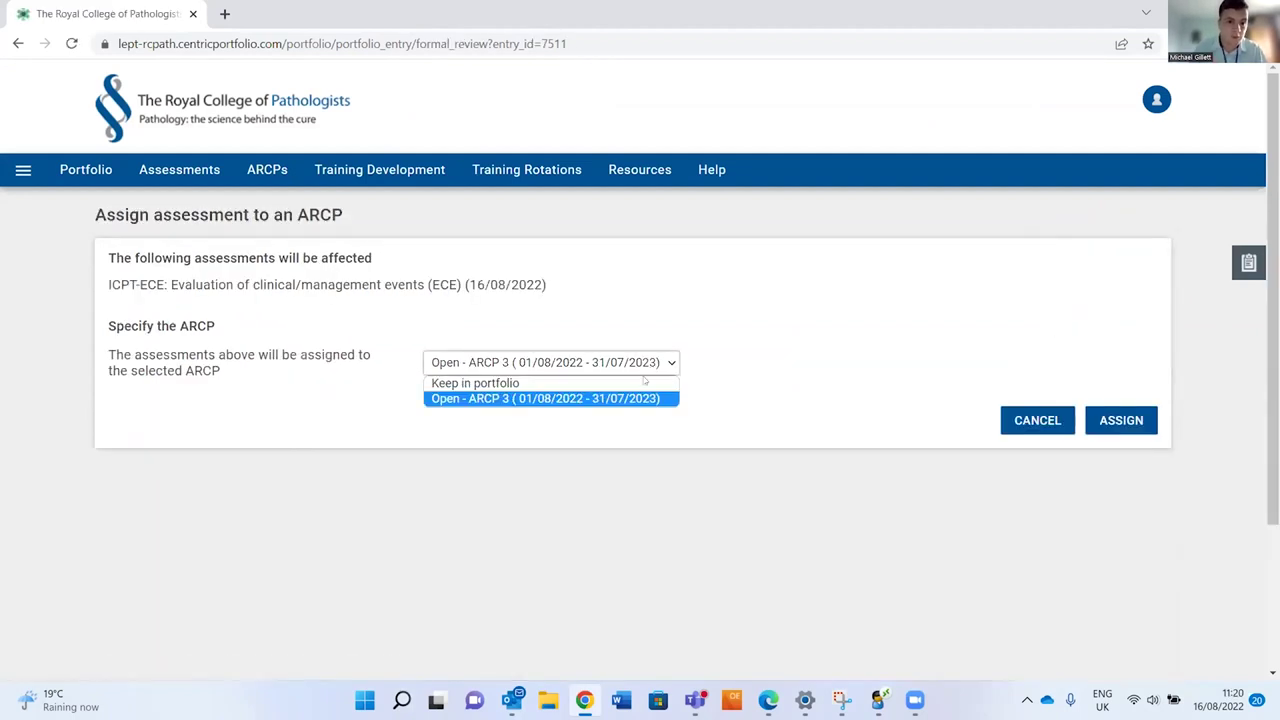
left_click(627, 401)
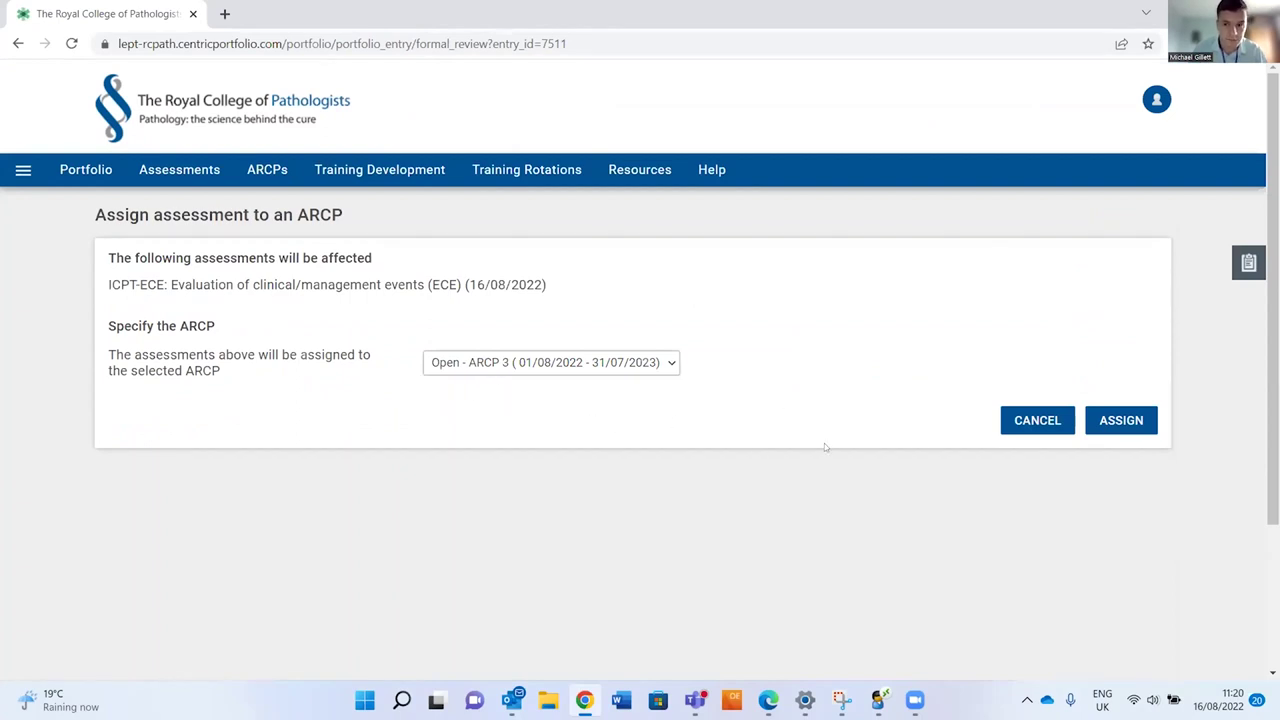
left_click(1102, 422)
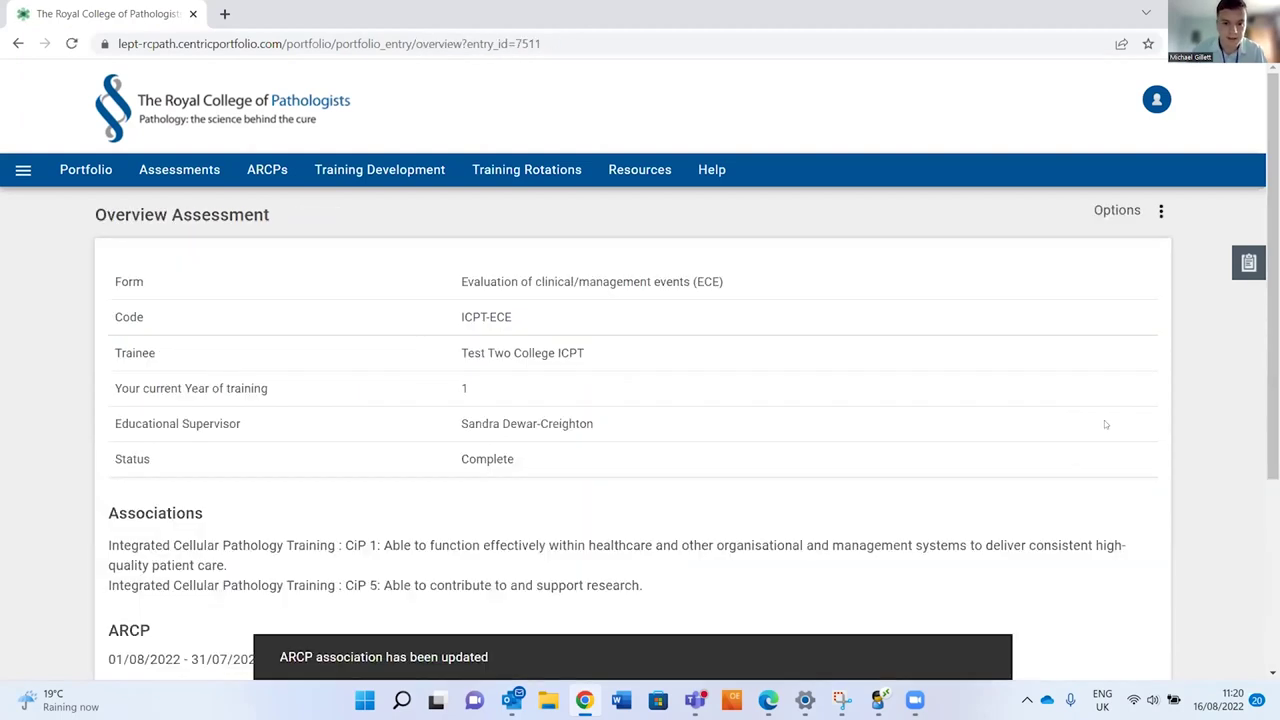
- Return to the home page and review the trainee tasks and the assessment progress bars in the Training section
left_click(23, 170)
left_click(31, 204)
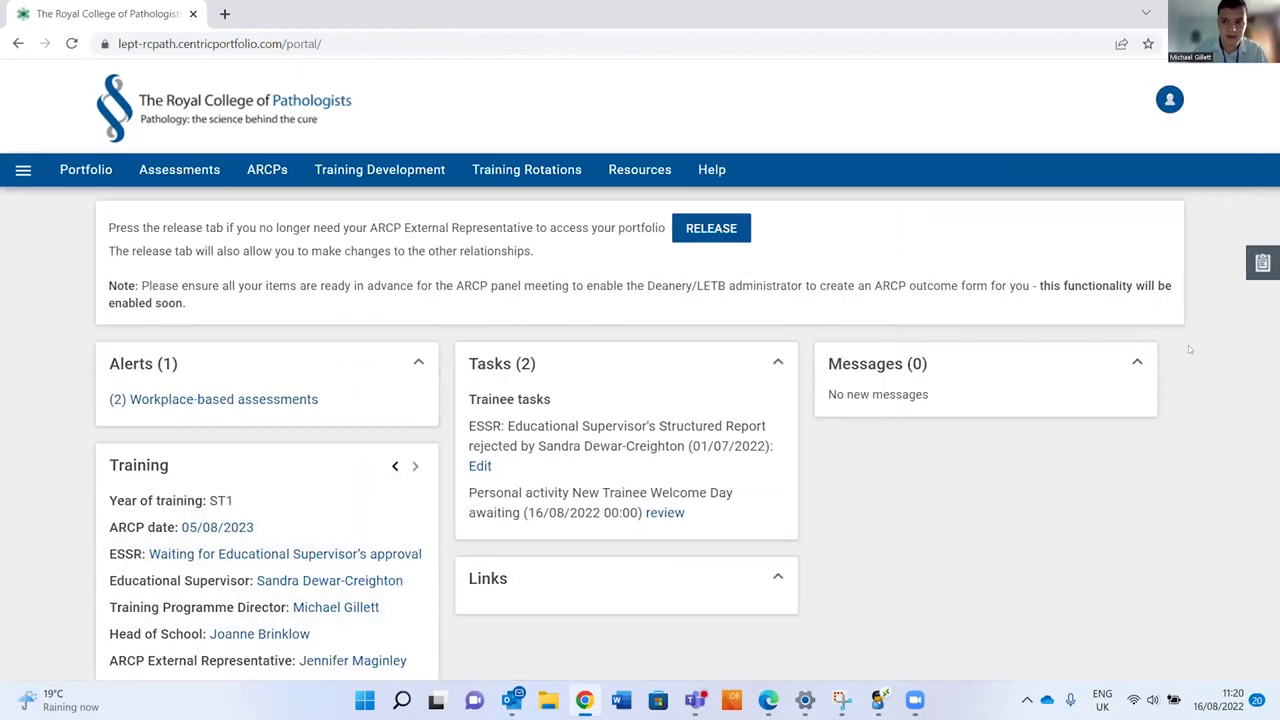
scroll(1195, 346, "down", 3)
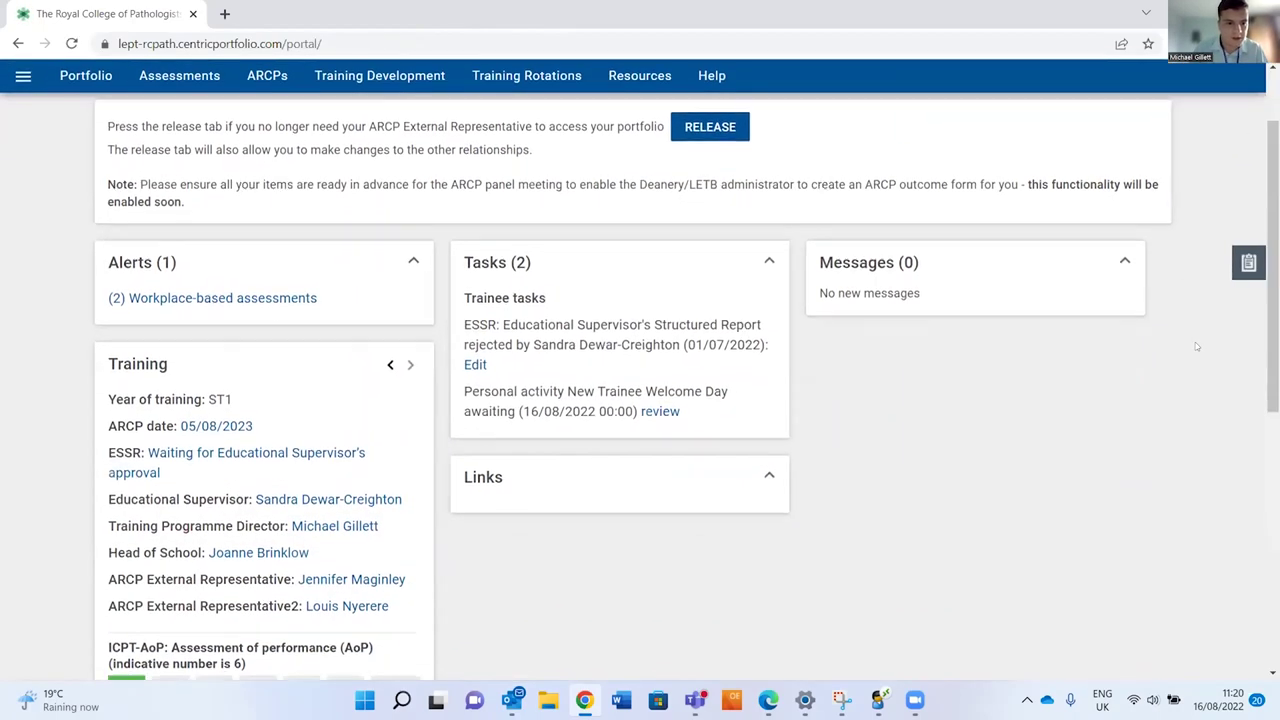
scroll(1196, 346, "down", 2)
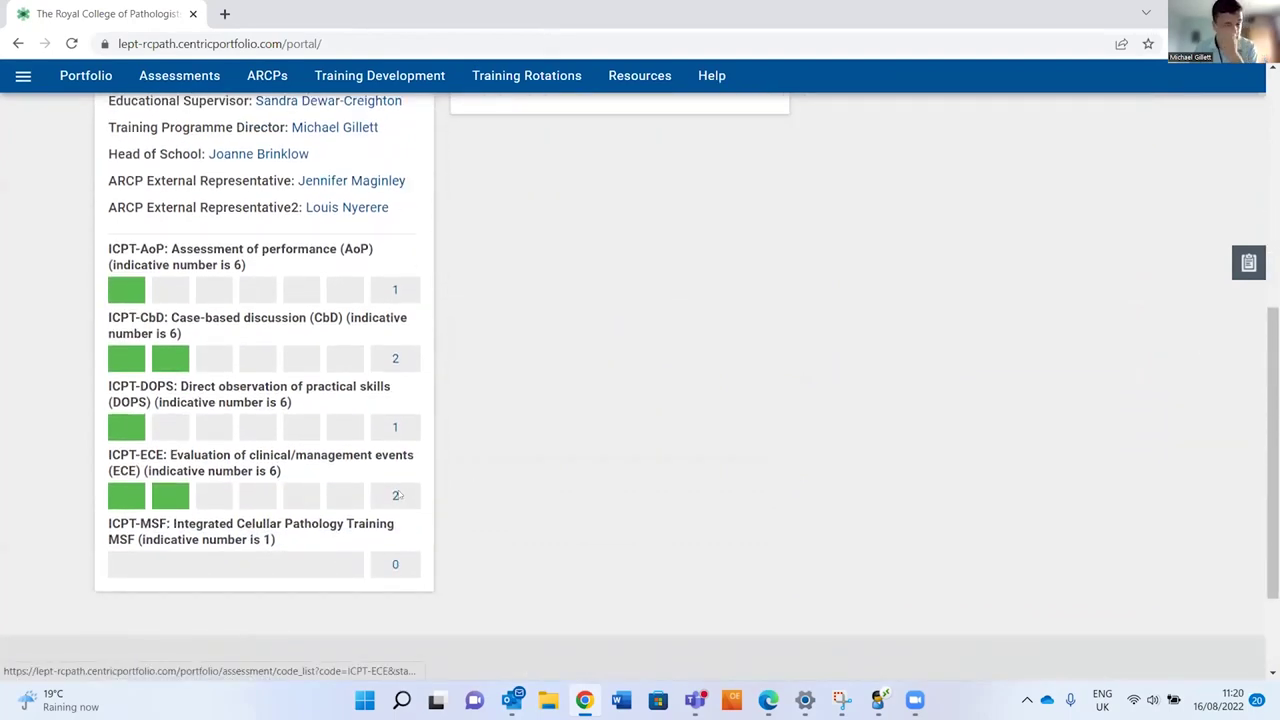
scroll(1058, 380, "up", 3)
scroll(640, 400, "up", 3)
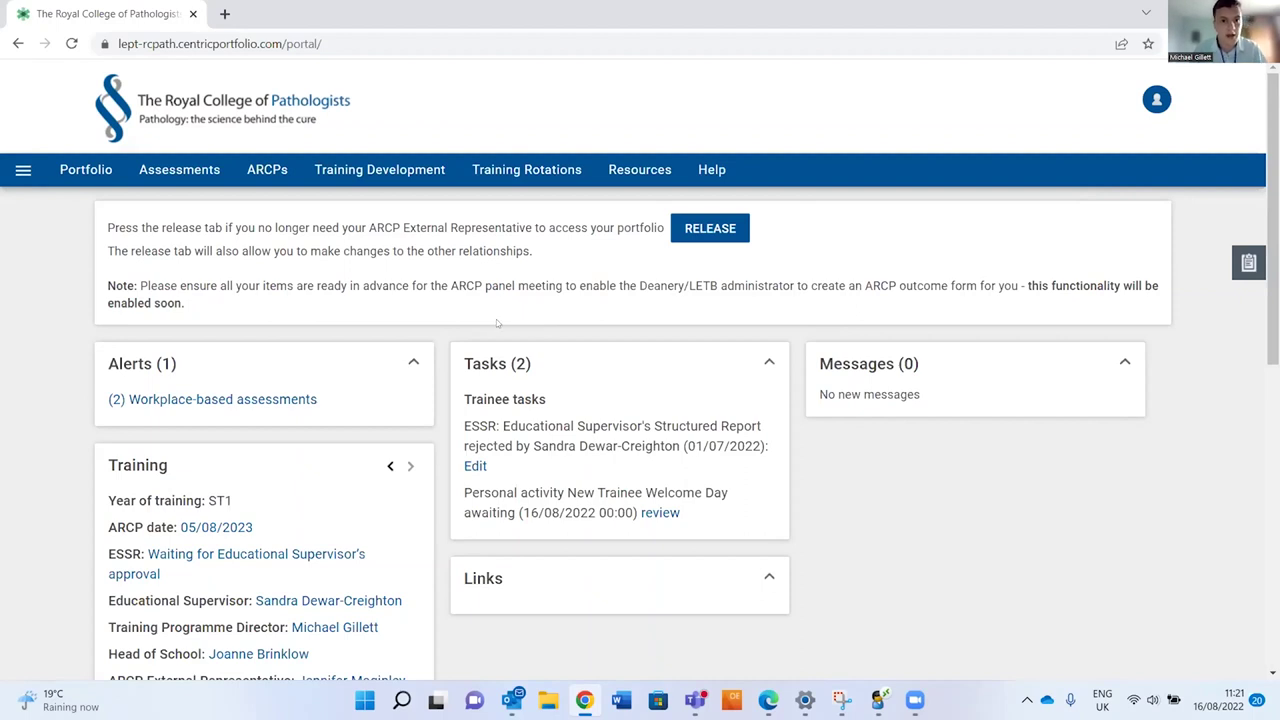
- View the list of personal activities and the training rotations list
mouse_move(410, 172)
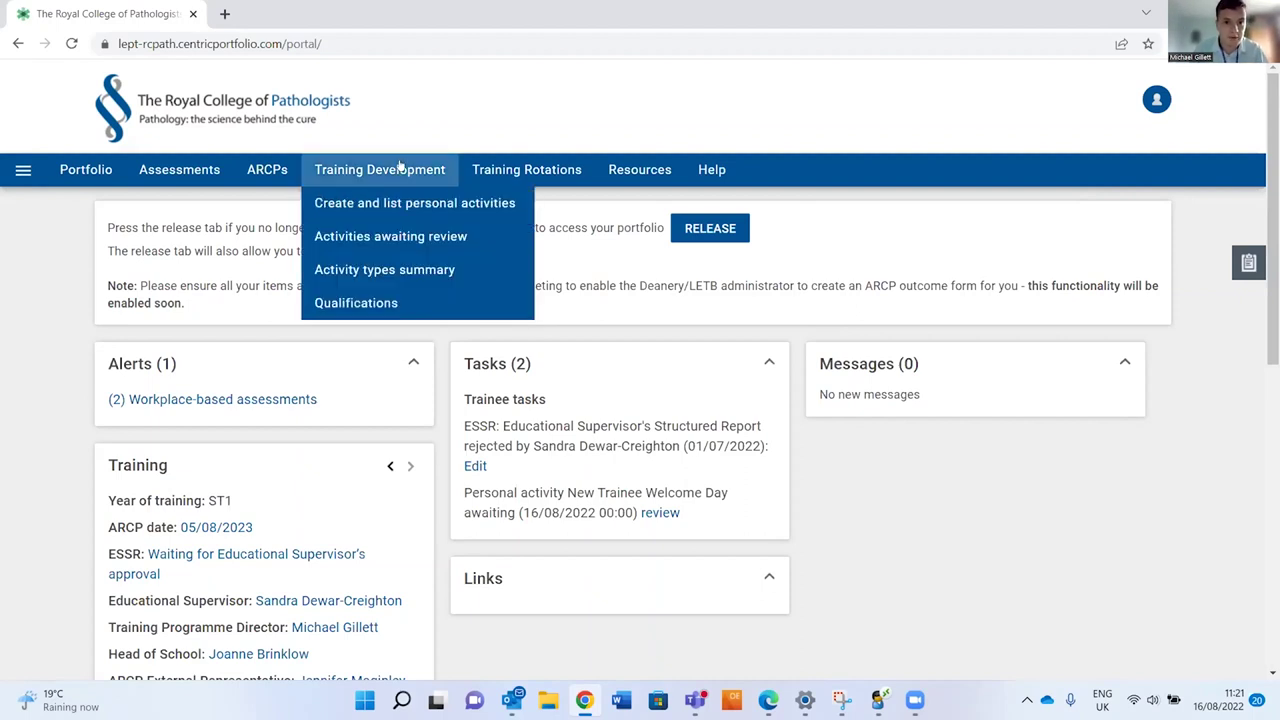
left_click(468, 211)
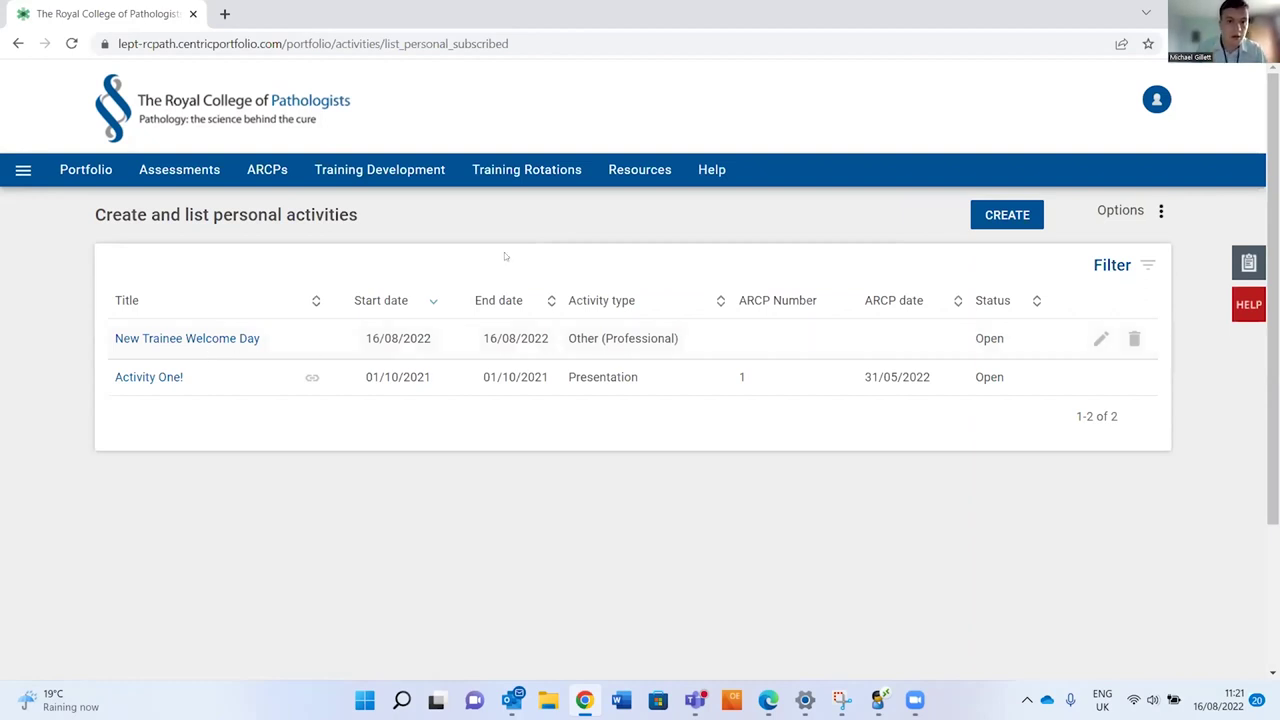
mouse_move(515, 175)
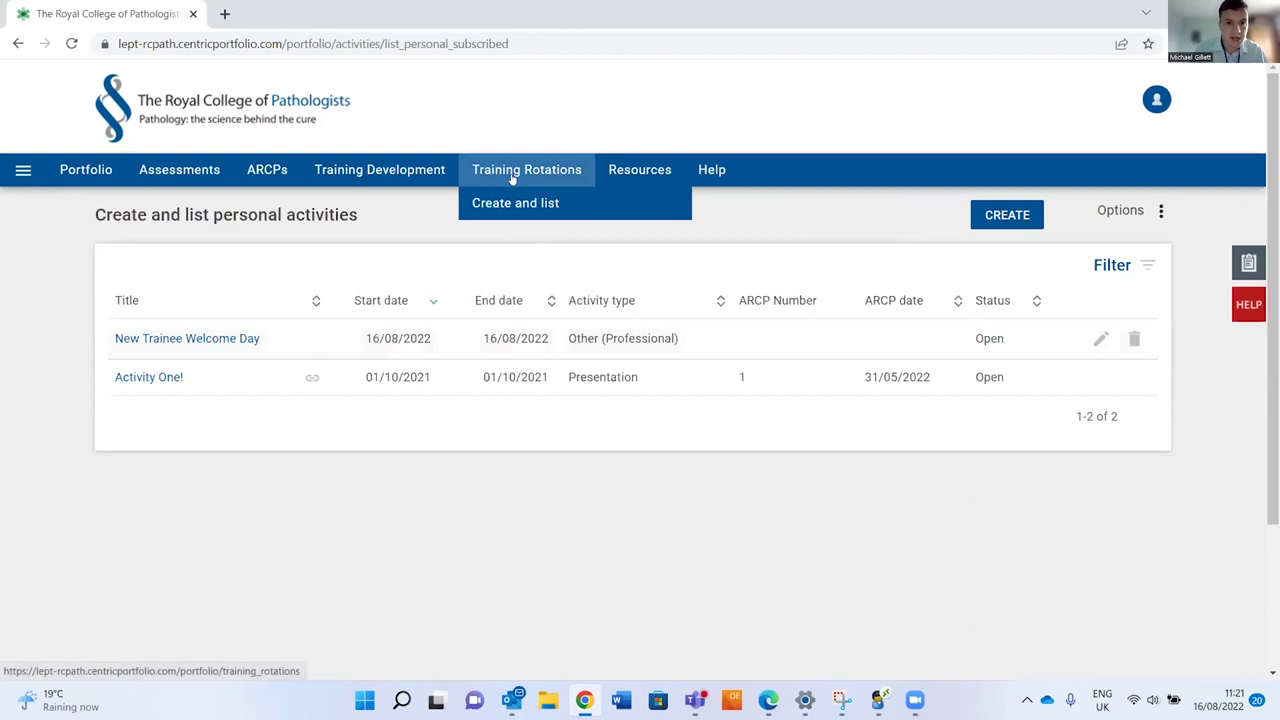
left_click(526, 207)
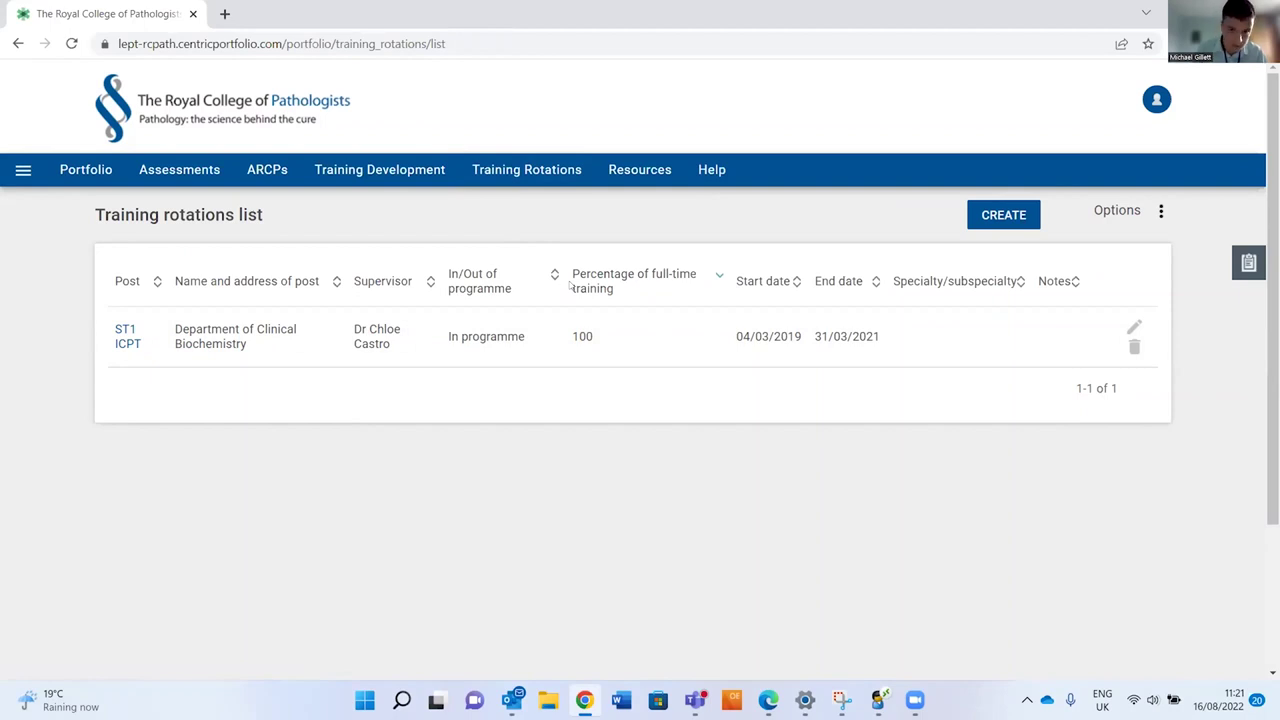
mouse_move(628, 175)
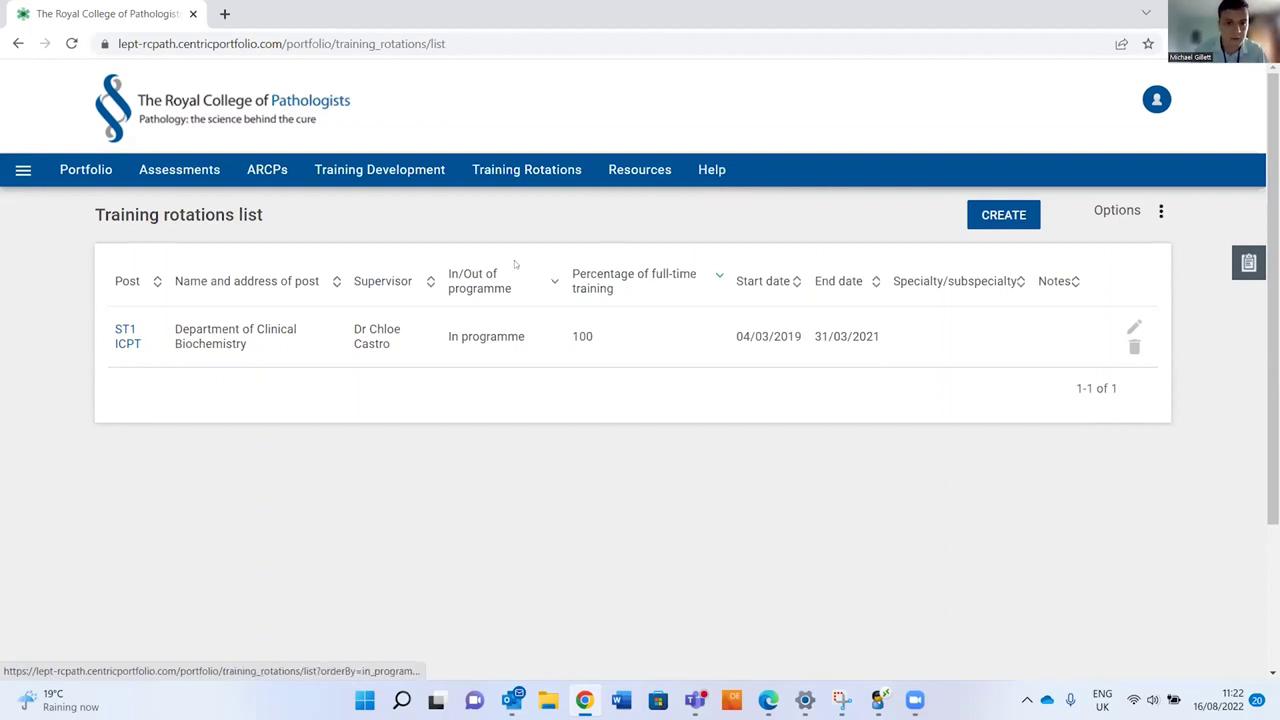
- Open the ARCPs list and examine ARCP 3's progress against the indicative number of assessments
mouse_move(267, 172)
left_click(295, 203)
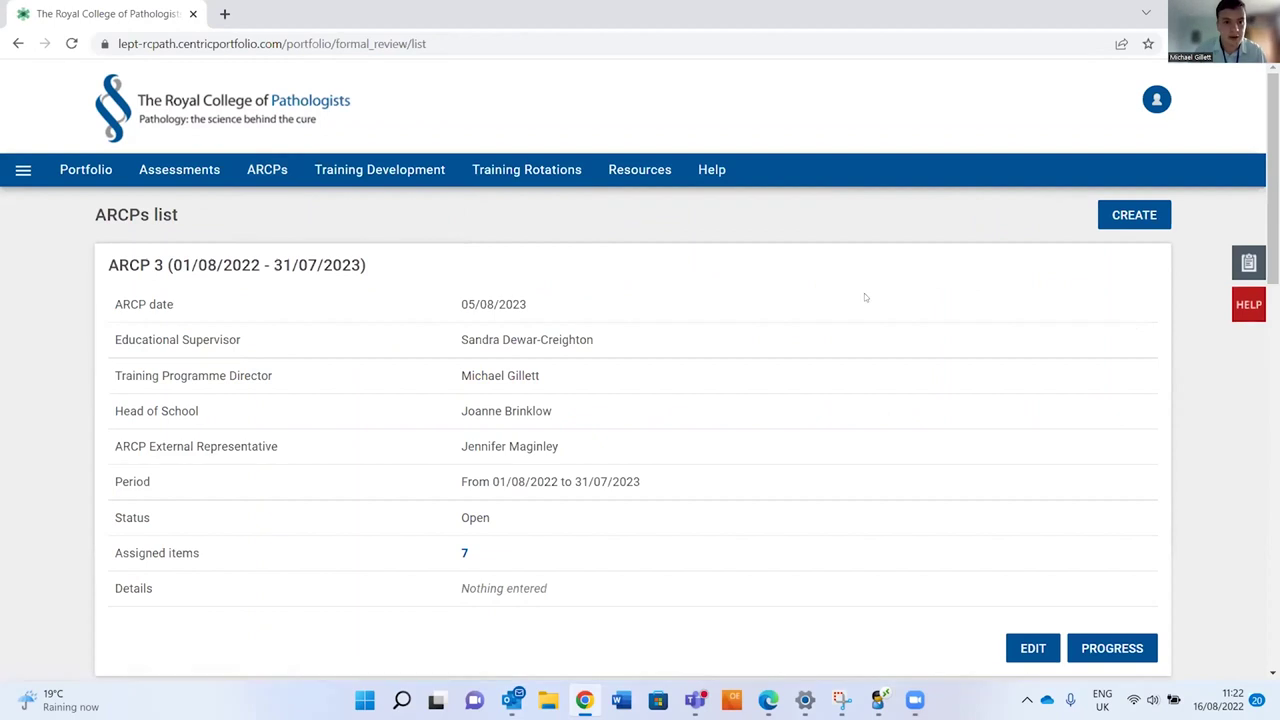
scroll(1143, 270, "down", 2)
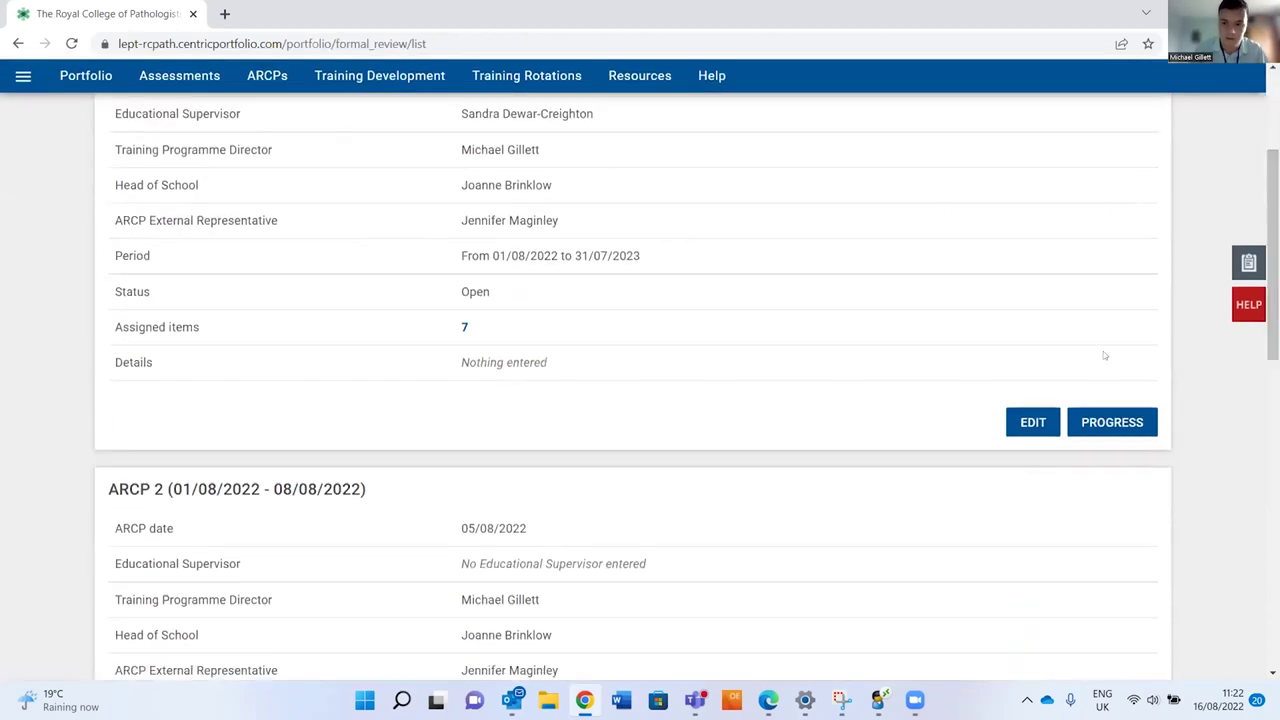
scroll(1085, 392, "up", 1)
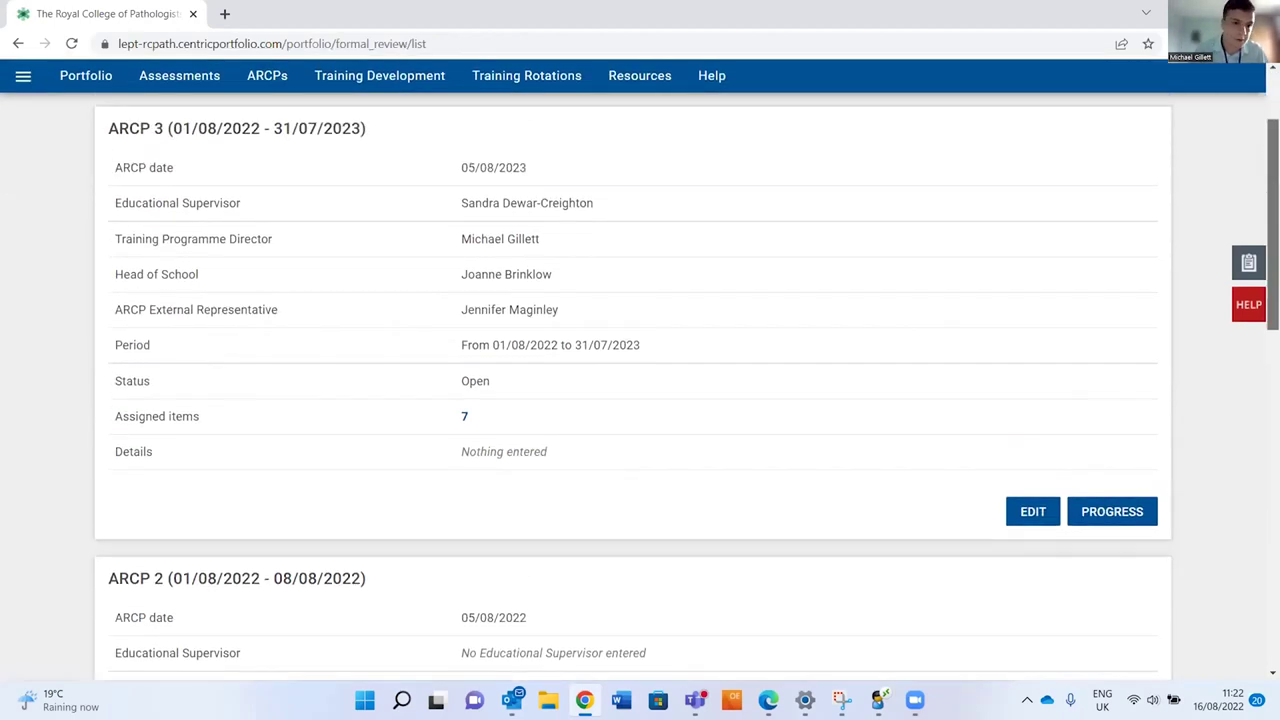
left_click(1098, 515)
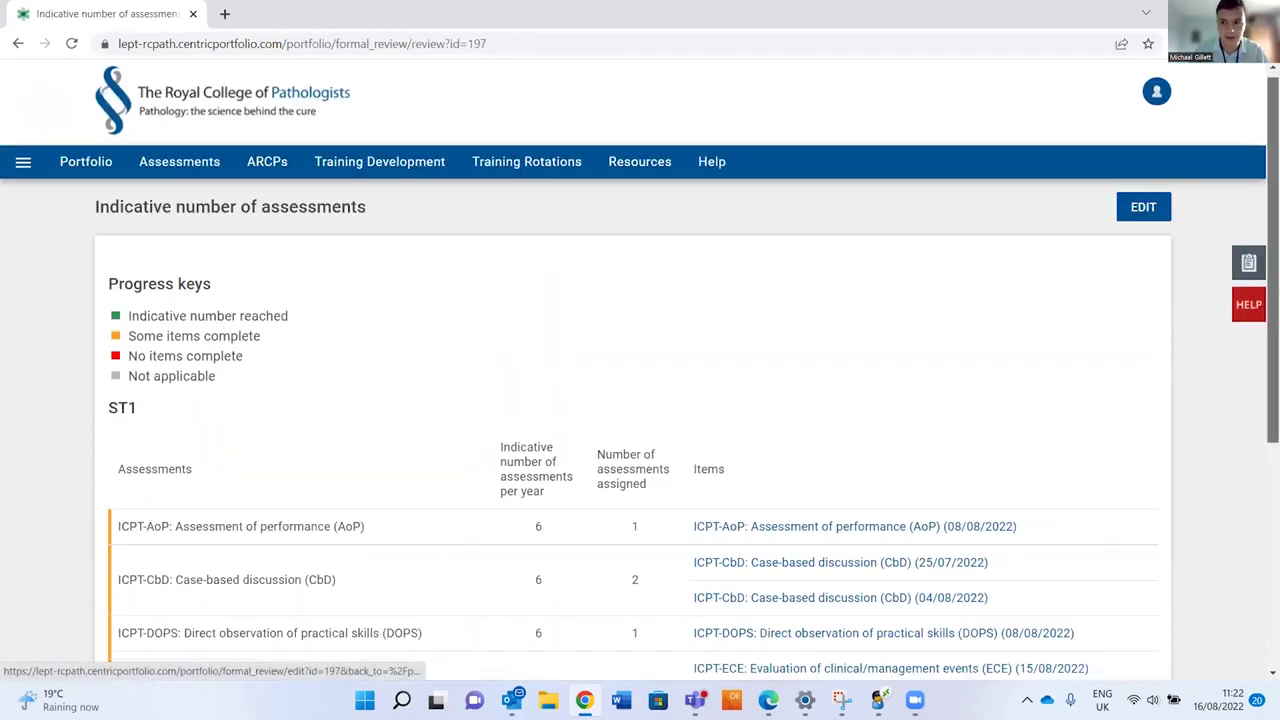
scroll(1145, 222, "down", 3)
scroll(1150, 190, "up", 3)
- View the editable dates and additional details of ARCP 3, leaving the form without saving
left_click(1148, 187)
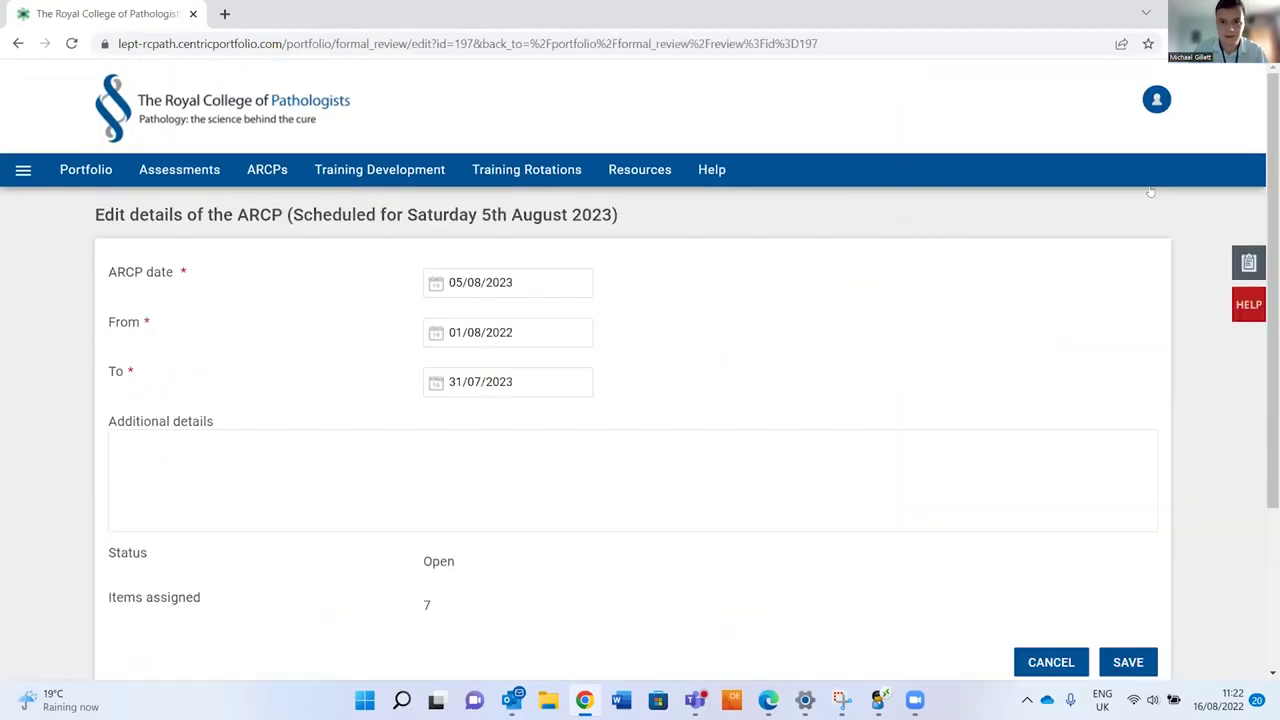
scroll(1150, 190, "down", 2)
scroll(1104, 423, "down", 1)
left_click(1045, 453)
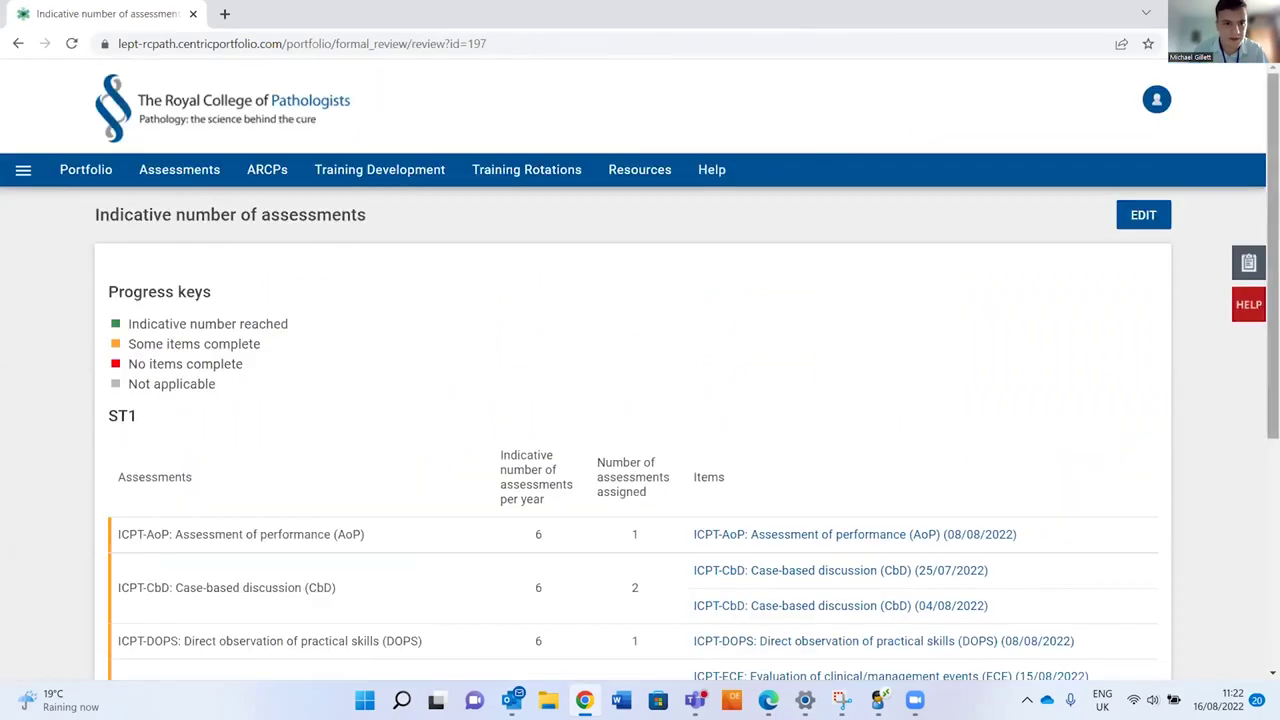
- Return to the ARCPs list and review the ST1 assessments and items assigned to ARCP 3 in its progress overview
left_click(266, 170)
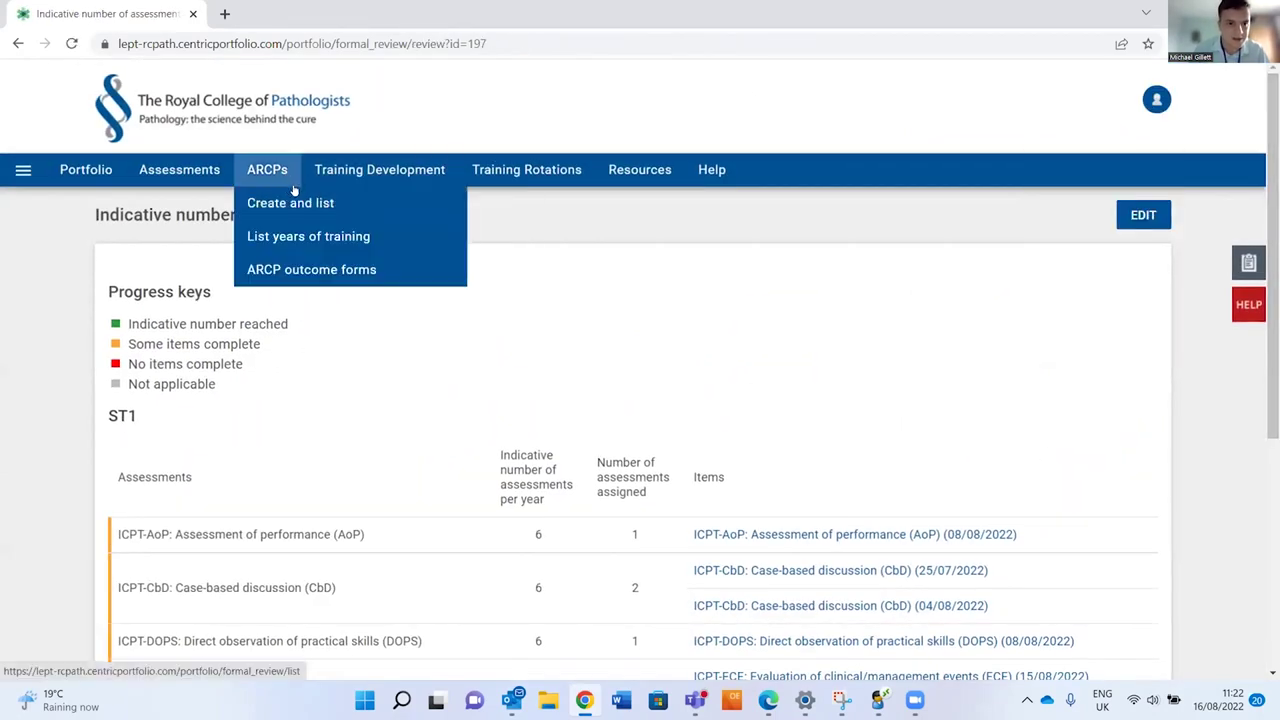
left_click(297, 205)
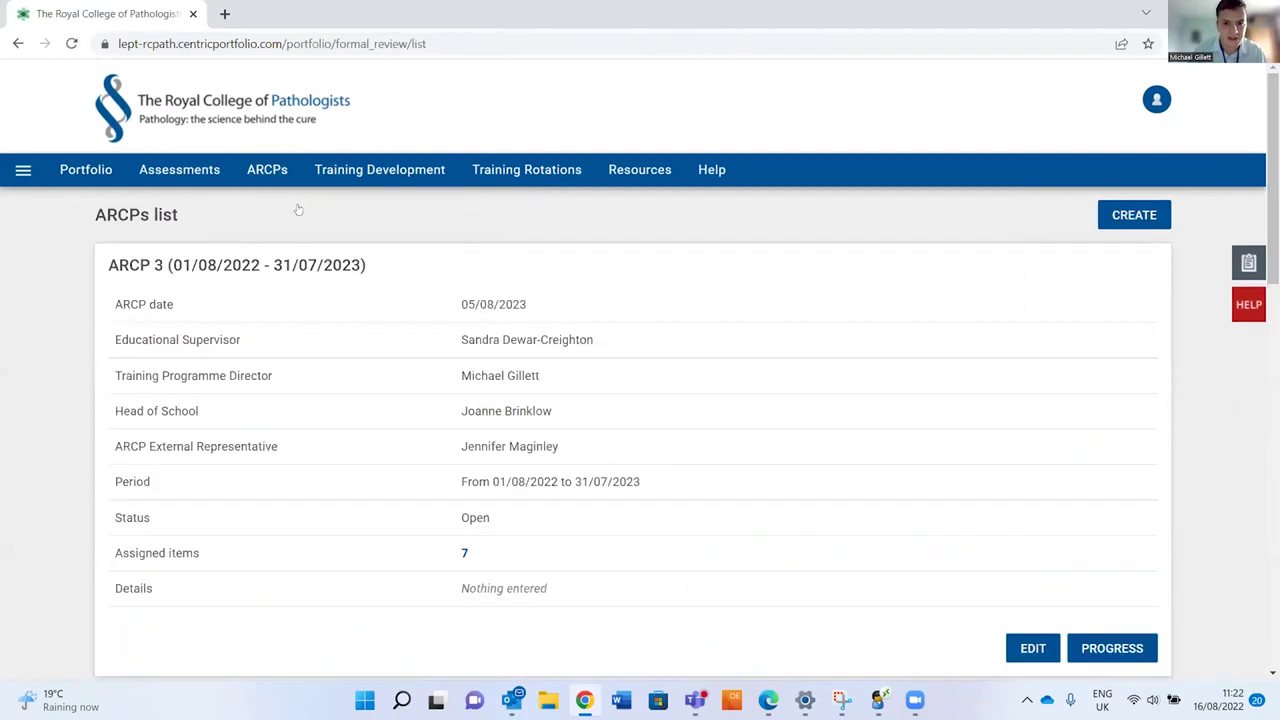
scroll(1188, 200, "down", 3)
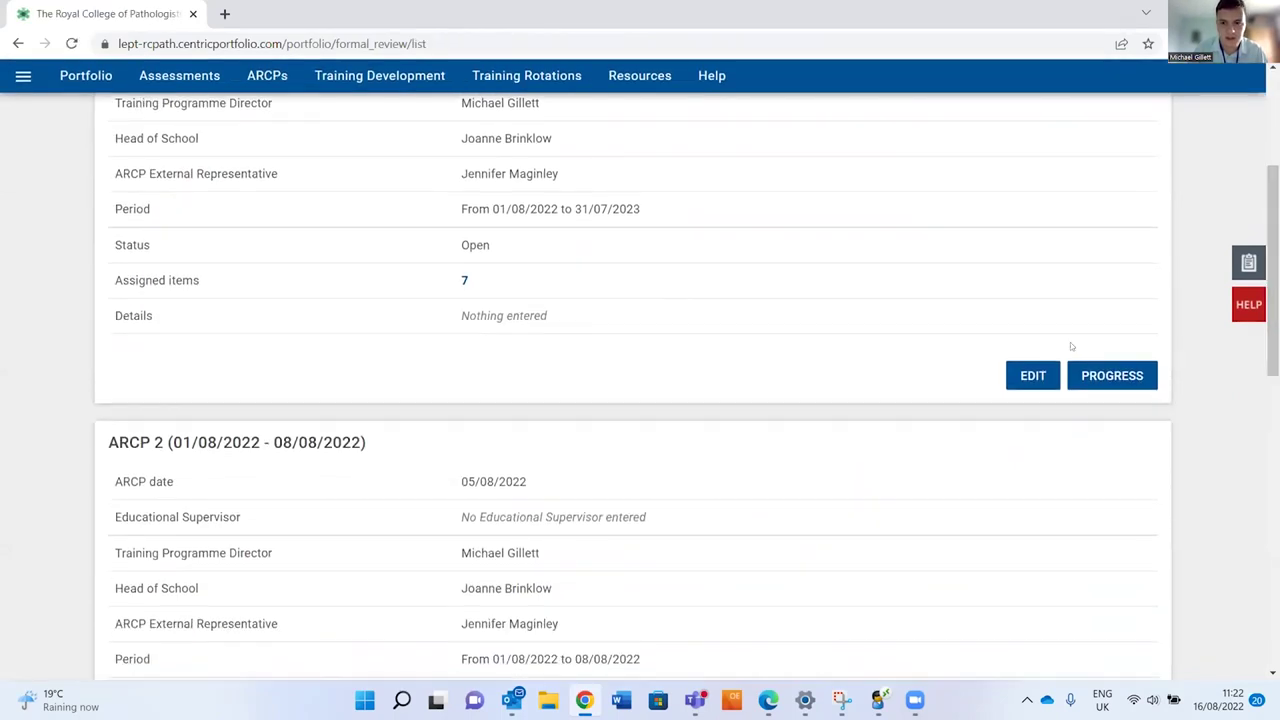
scroll(1122, 373, "up", 1)
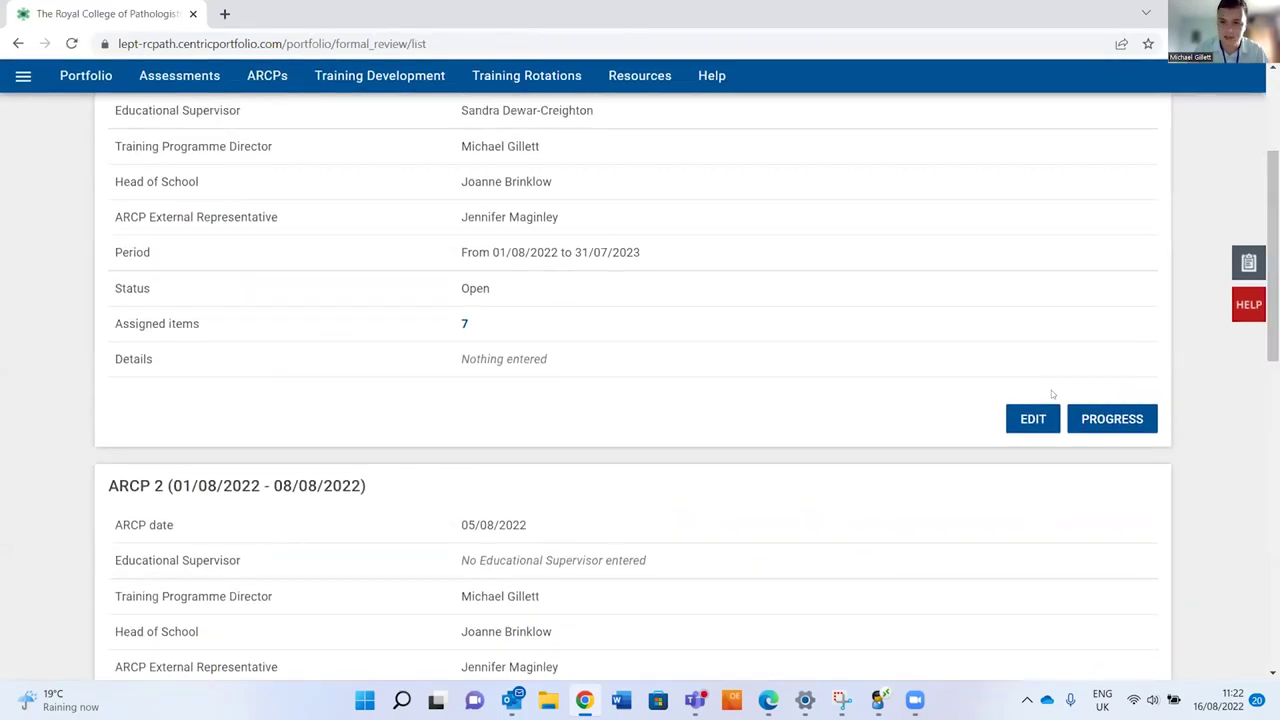
left_click(1092, 423)
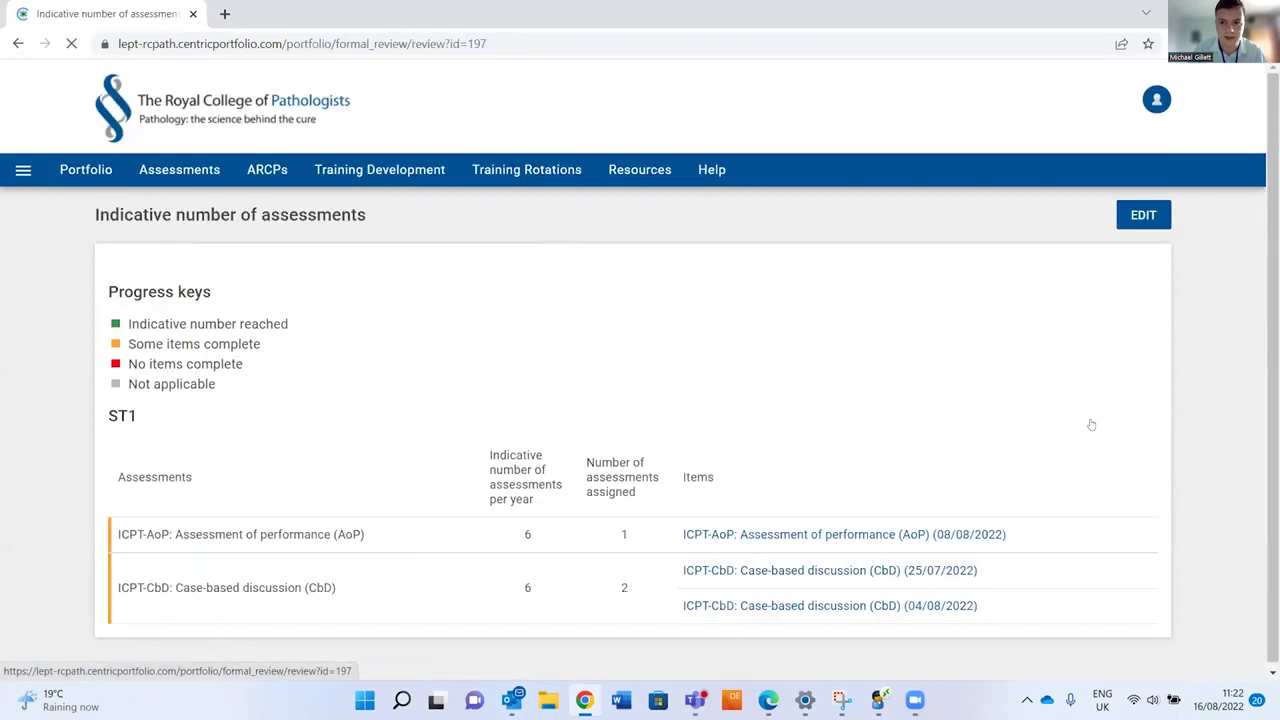
scroll(640, 370, "down", 2)
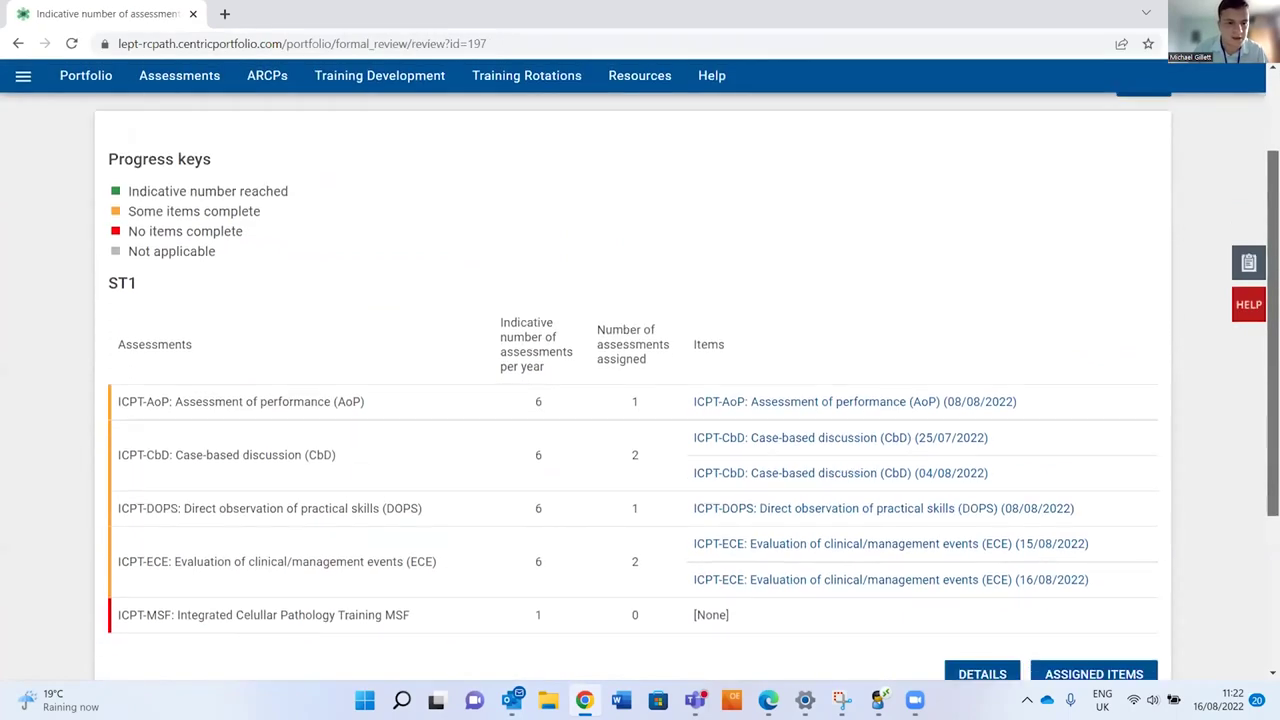
left_click_drag(1274, 298, 1272, 293)
scroll(898, 217, "up", 2)
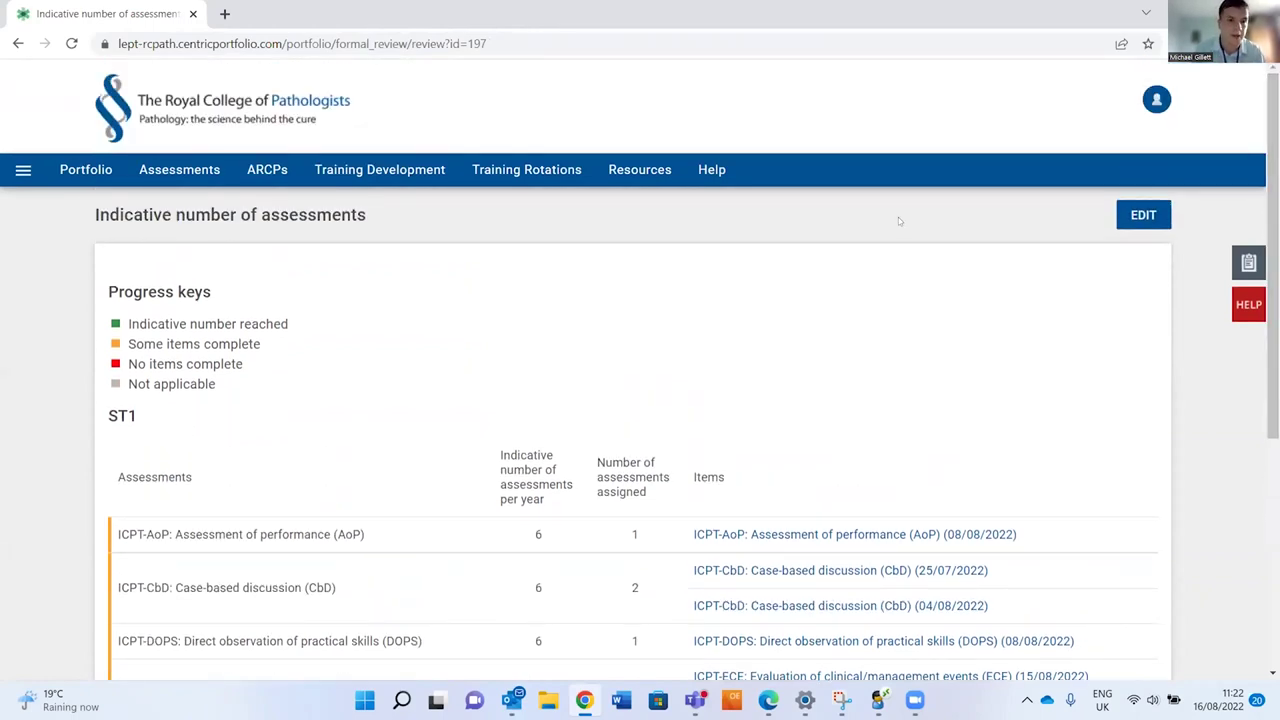
- Return to the portfolio home page and view the available help topics, including the option to report an issue
mouse_move(267, 170)
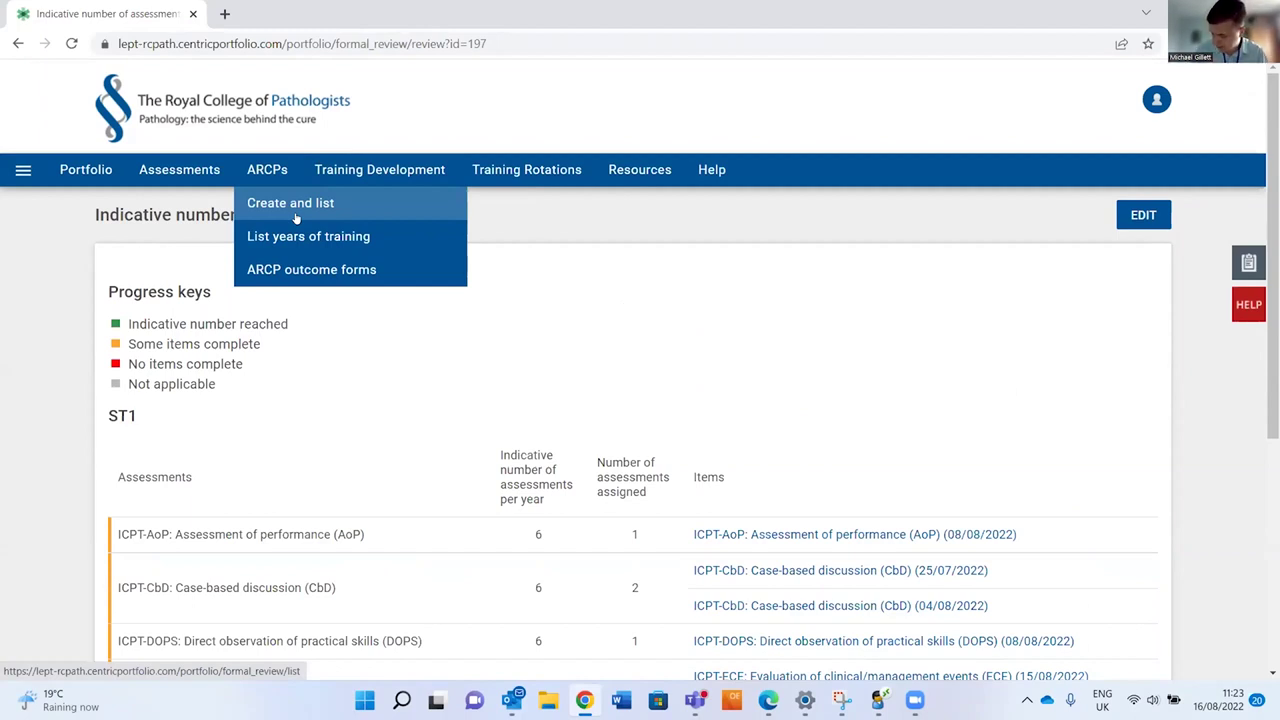
mouse_move(23, 170)
left_click(28, 203)
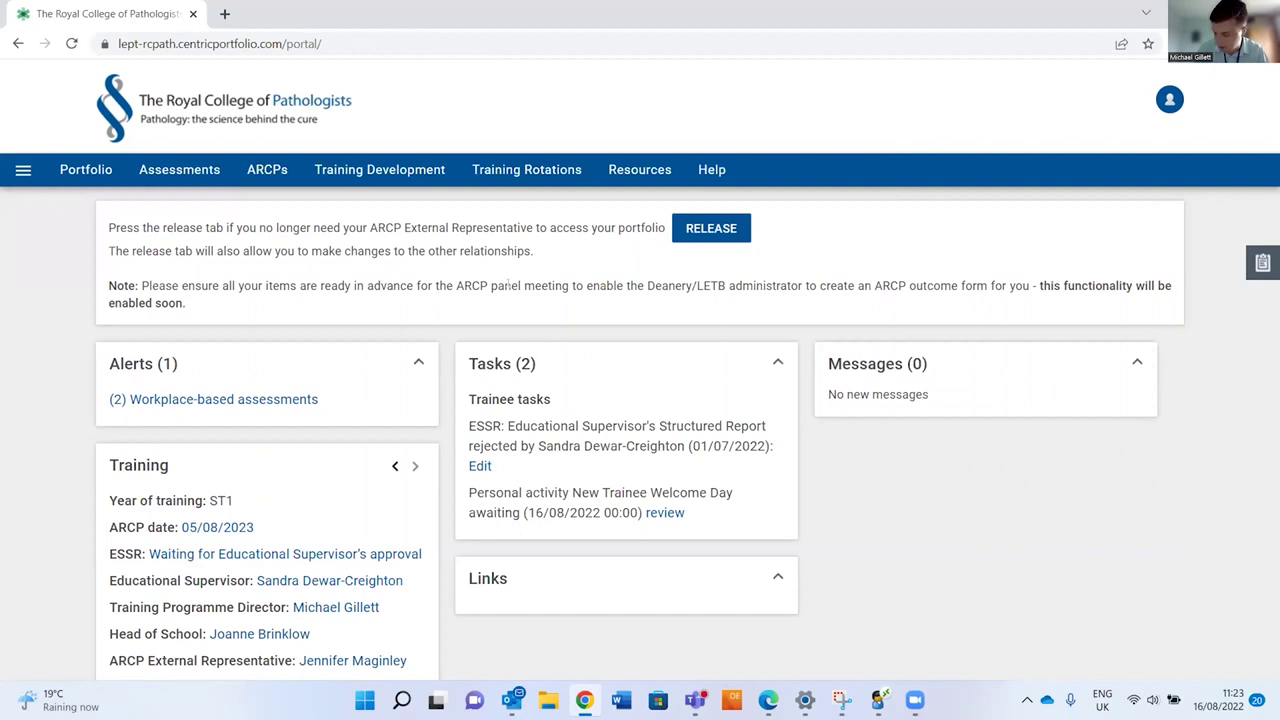
left_click(771, 431)
mouse_move(712, 169)
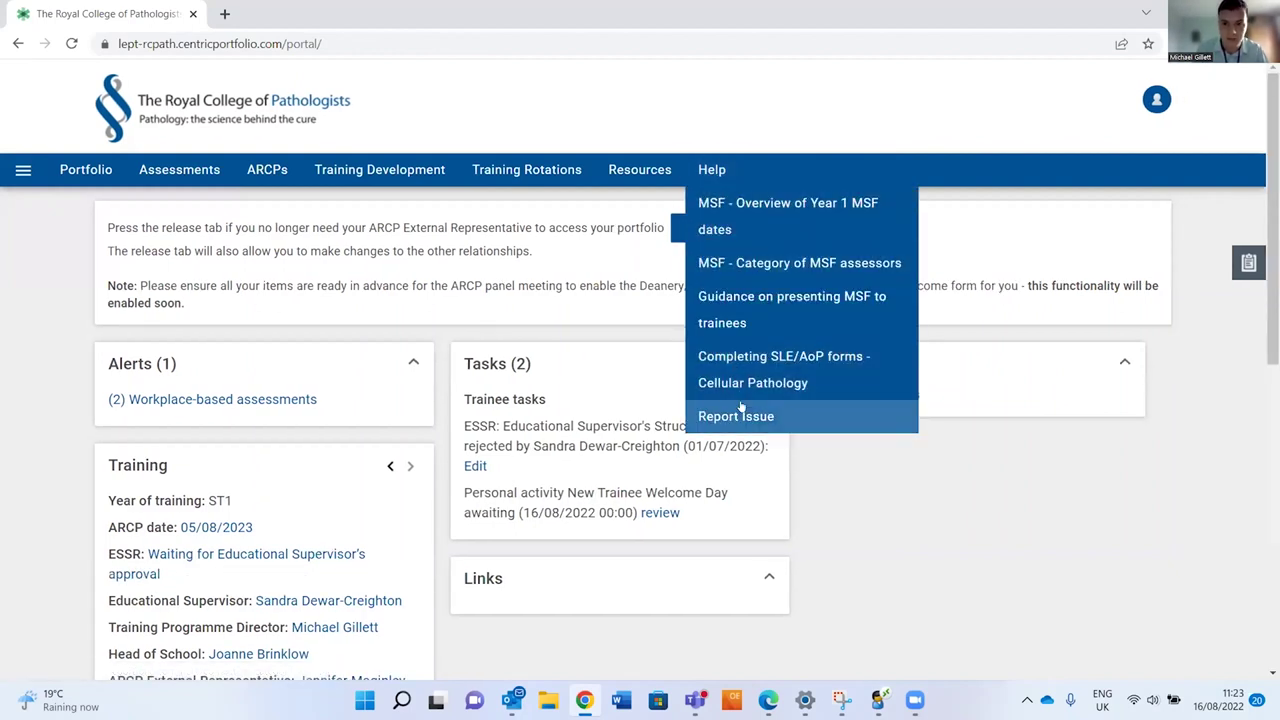